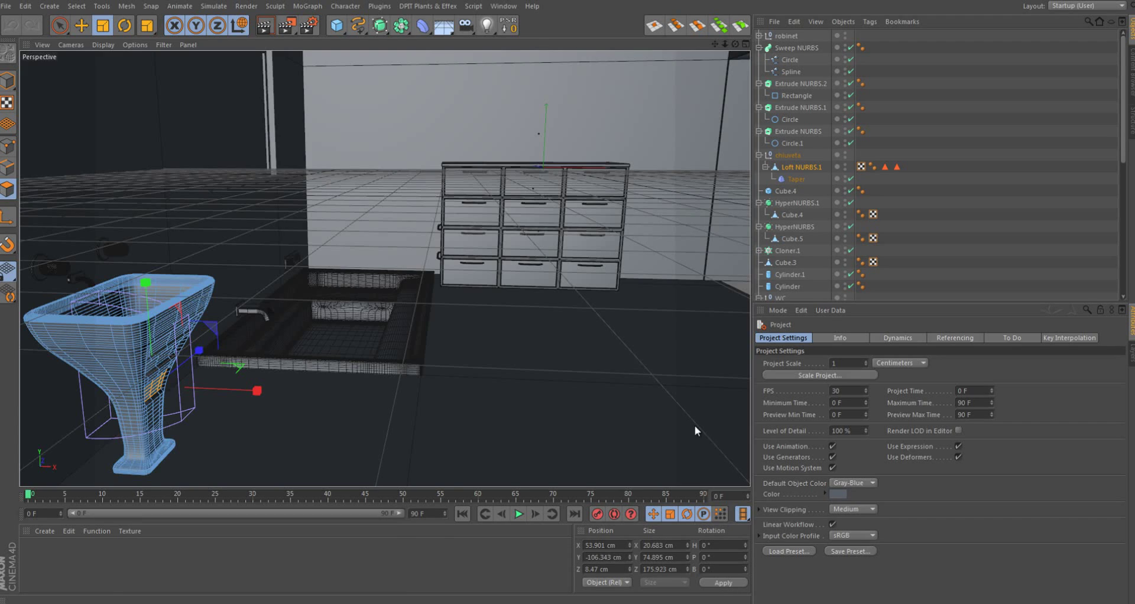
- Add a Text spline and nest it inside the Extrude NURBS
scroll(694, 425, down, 5)
click(358, 25)
click(406, 142)
scroll(525, 325, up, 5)
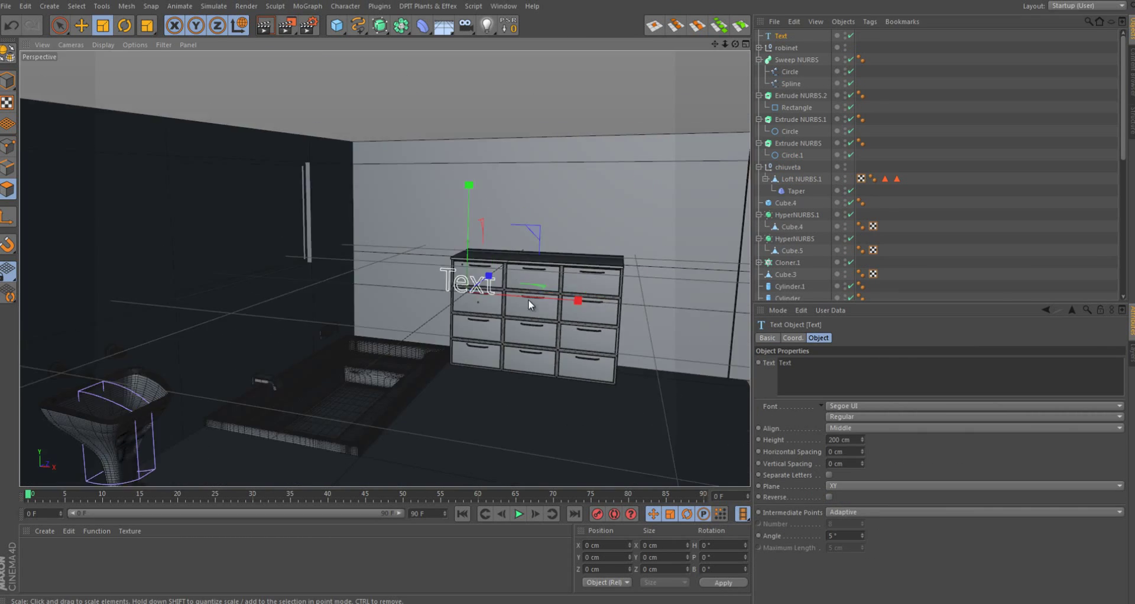
drag(788, 60, 796, 37)
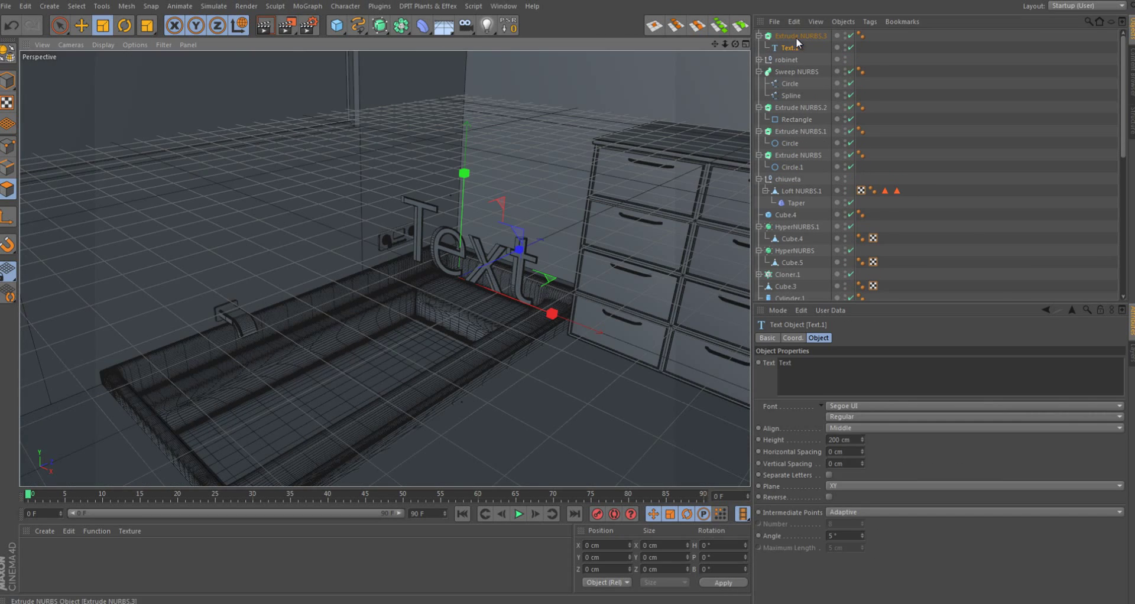
click(796, 37)
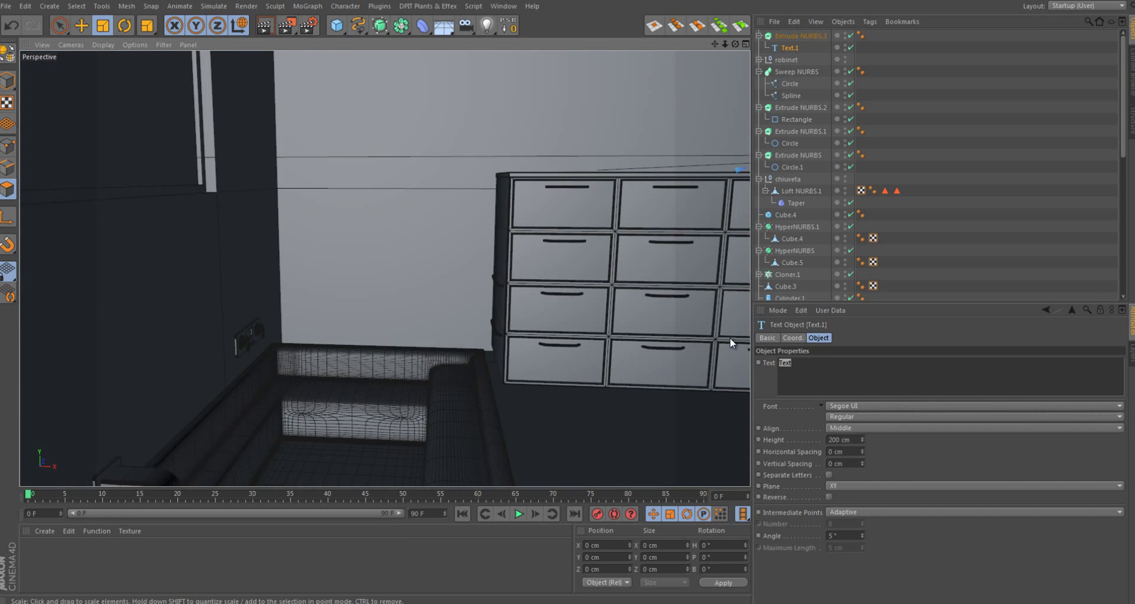
- Frame the text and set the extrusion movement to 0, -9, 27 cm
alt+drag(331, 230, 562, 300)
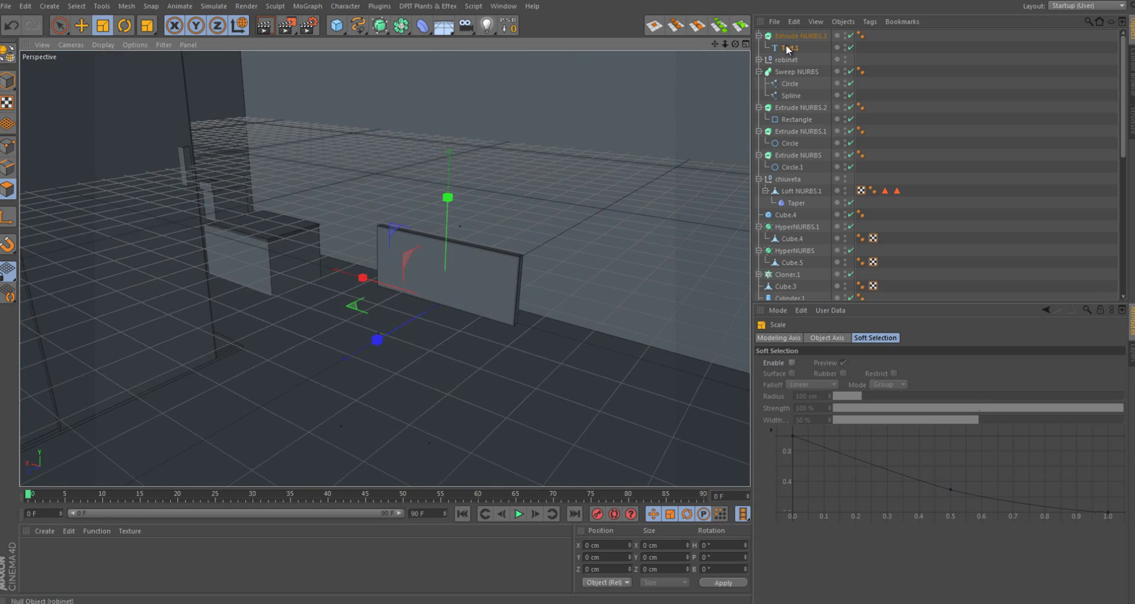
key(e)
key(o)
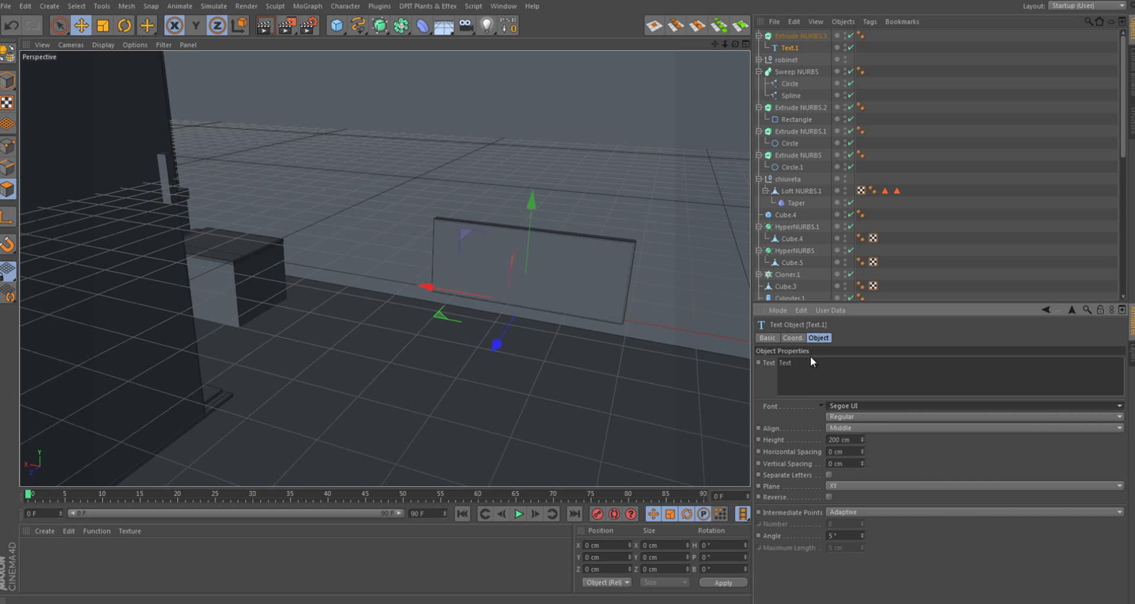
click(801, 35)
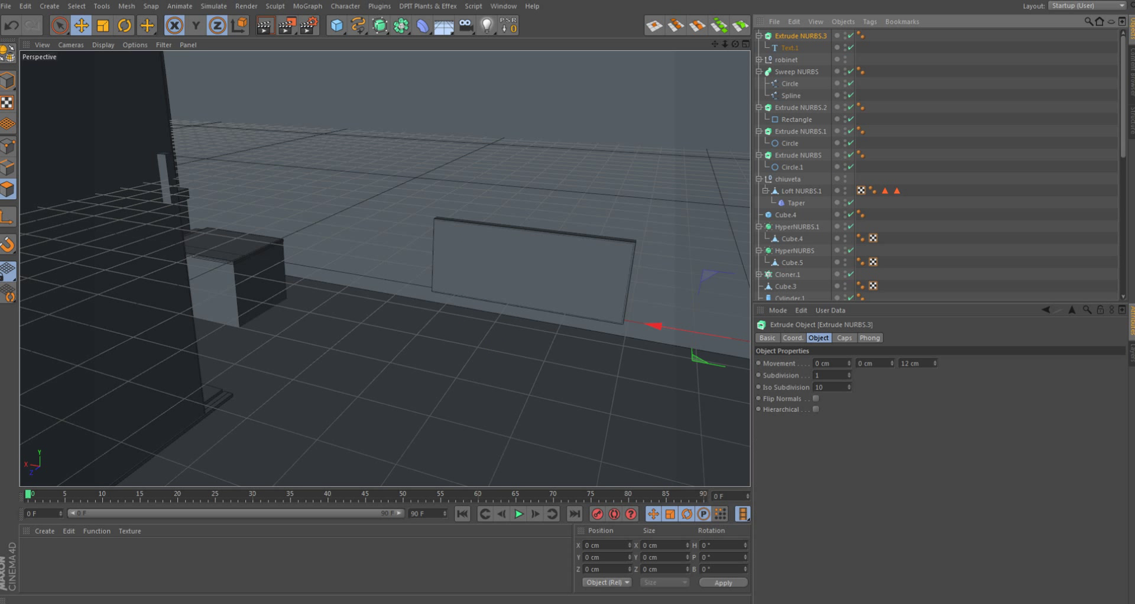
mouse_move(935, 363)
mouse_down()
mouse_move(765, 339)
mouse_move(536, 327)
mouse_up()
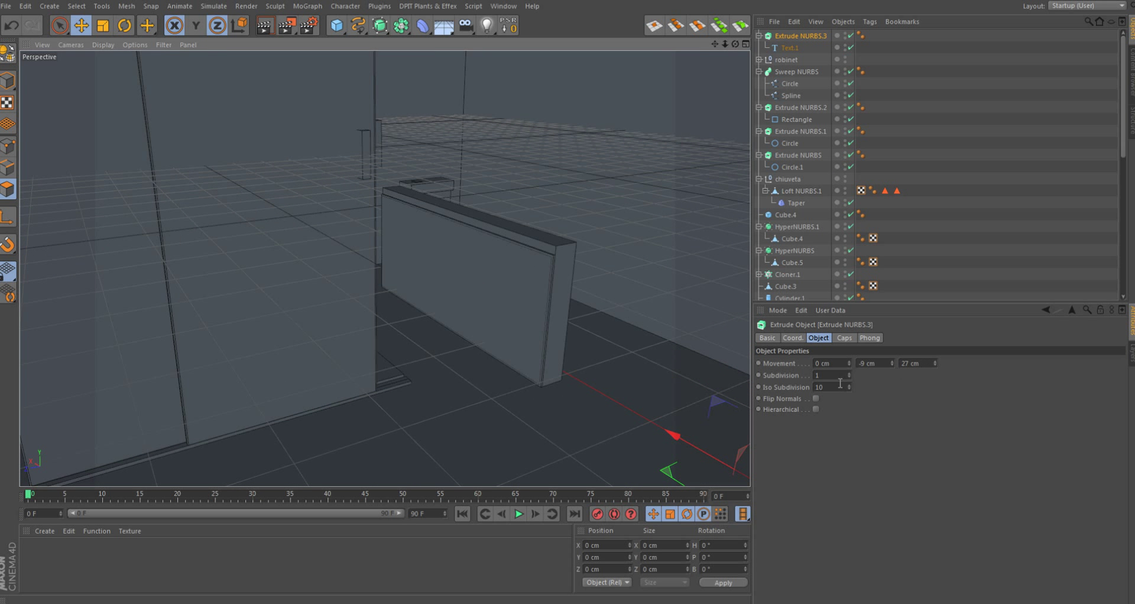
key(ctrl+z)
key(ctrl+z)
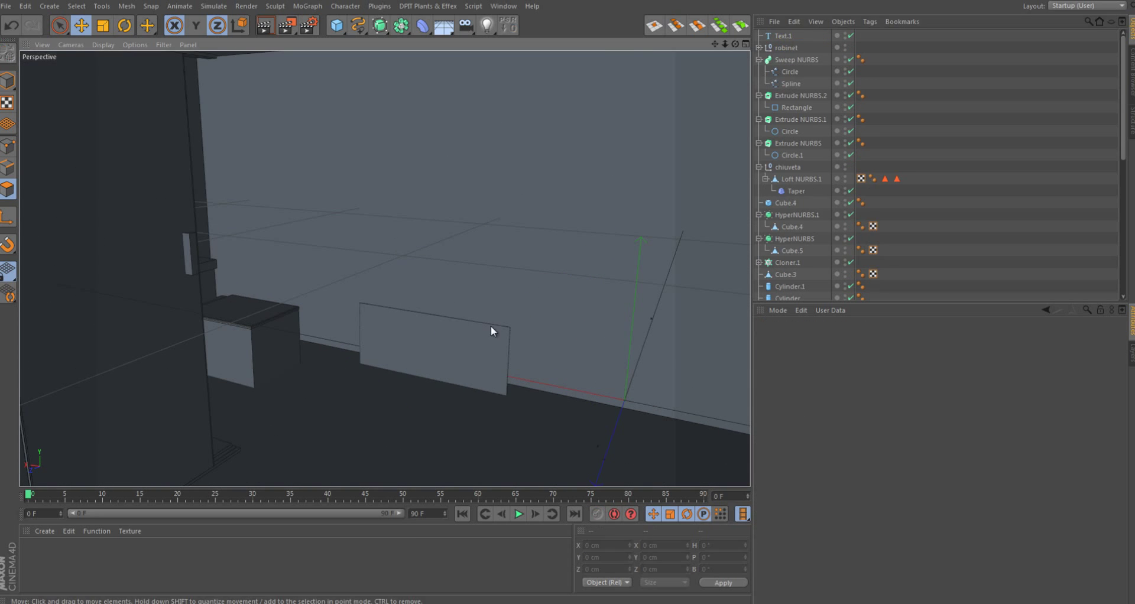
key(ctrl+z)
key(ctrl+z)
key(ctrl+z)
key(ctrl+z)
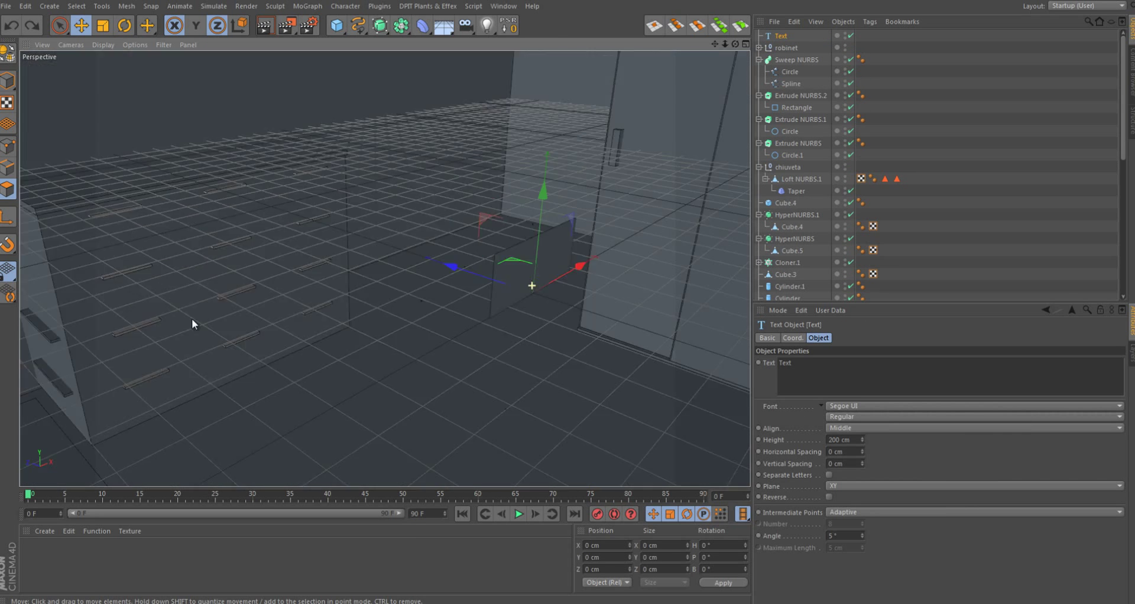
key(ctrl+z)
key(ctrl+z)
key(ctrl+y)
key(ctrl+y)
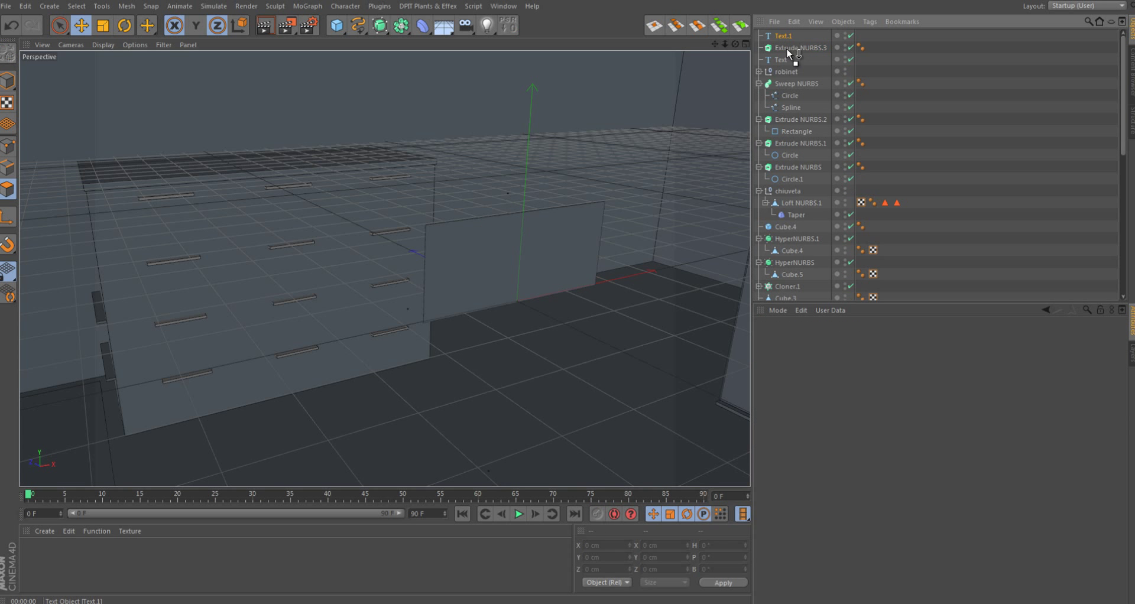
key(ctrl+y)
key(ctrl+y)
- Change the second text's content to read Sink's
double_click(785, 363)
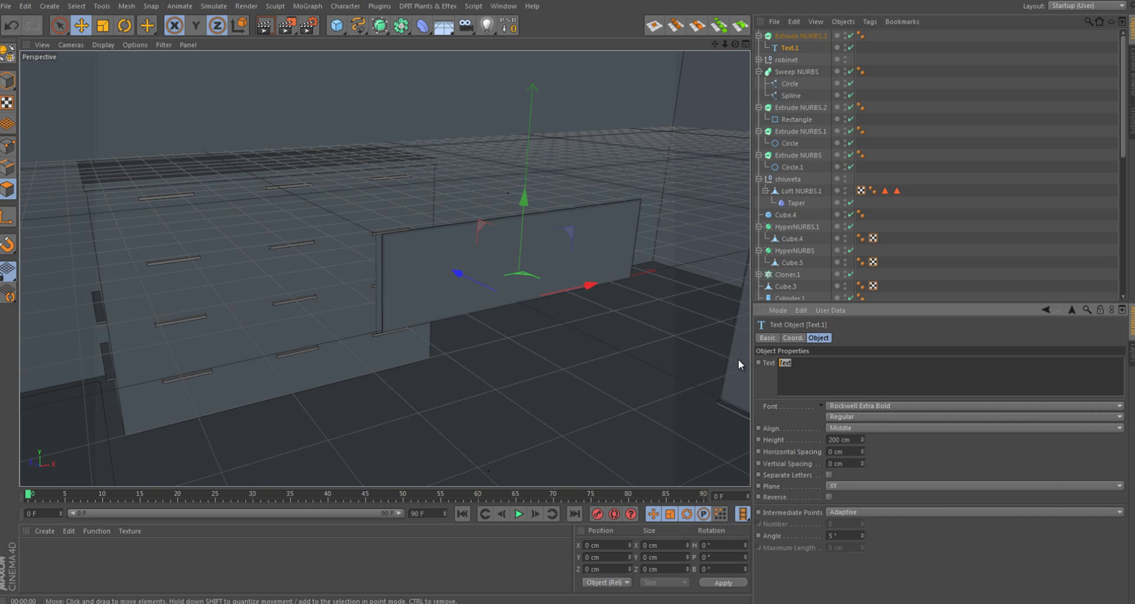
text(Sink)
alt+drag(739, 360, 317, 282)
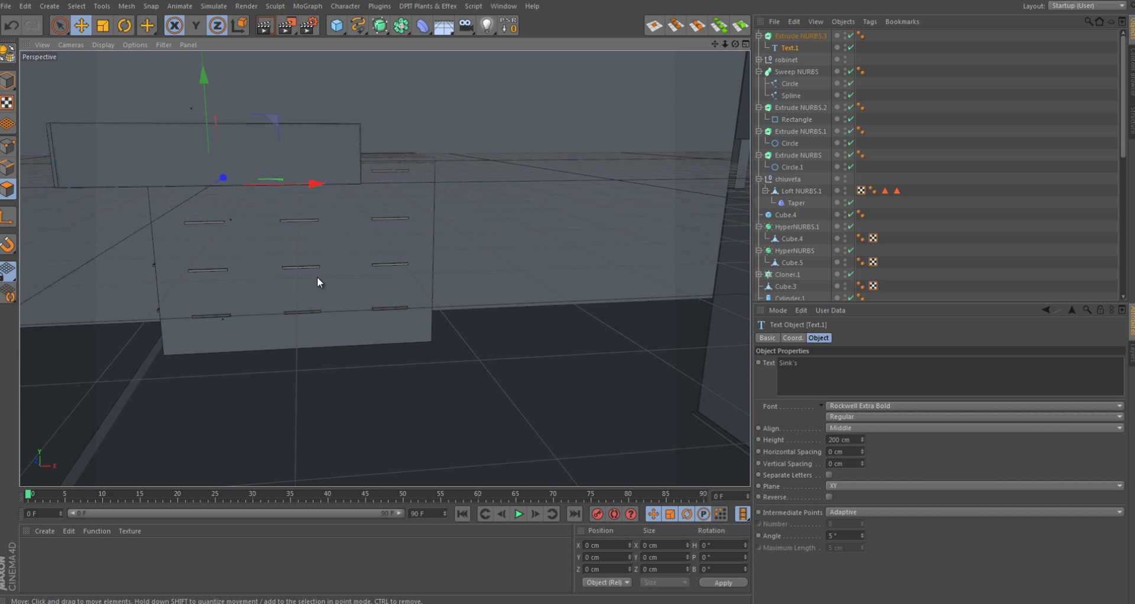
- Tilt the Sink's text extrusion 10° in P
click(349, 189)
key(r)
drag(353, 185, 350, 243)
- Set the extrusion depth to 10 cm along Z
drag(850, 364, 847, 370)
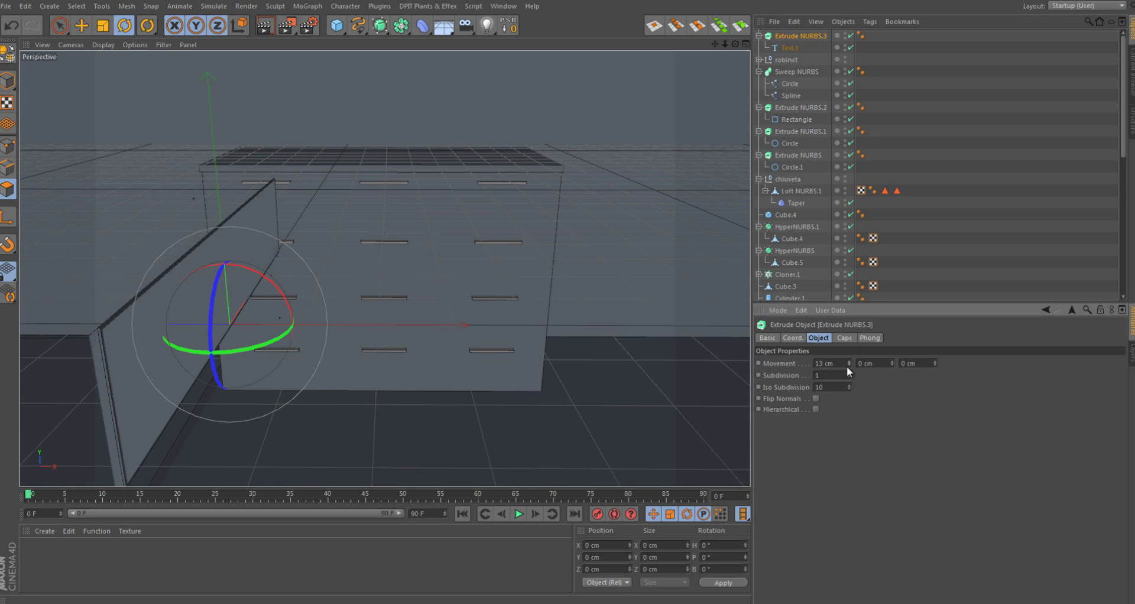
text(10)
key(Return)
alt+drag(386, 336, 250, 316)
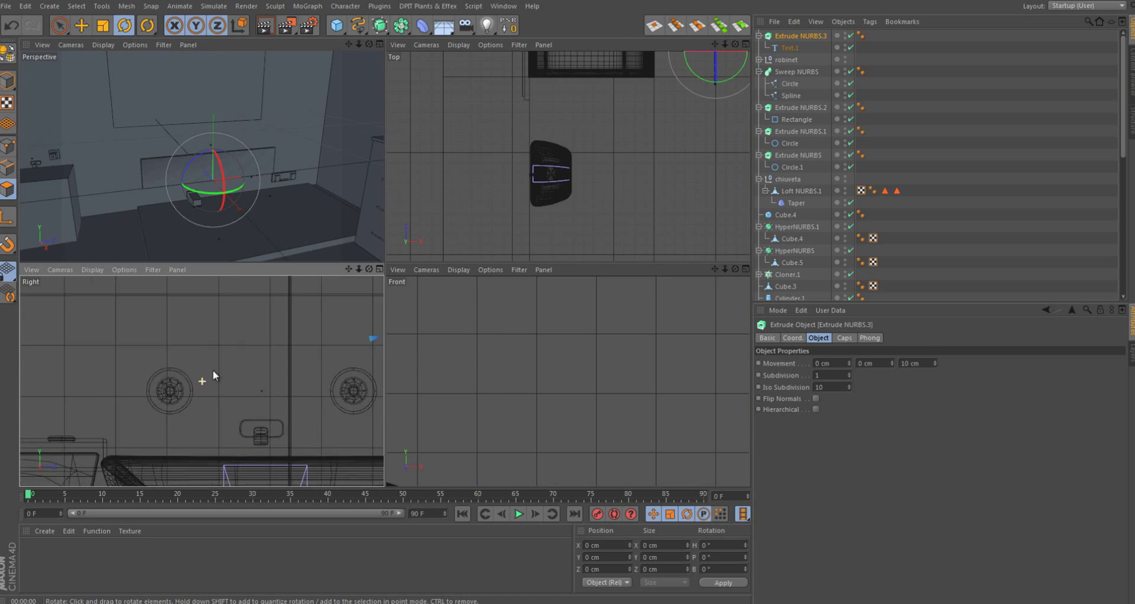
- Inspect the Sink's text closely in the enlarged side view
scroll(213, 376, down, 3)
middle_click(272, 396)
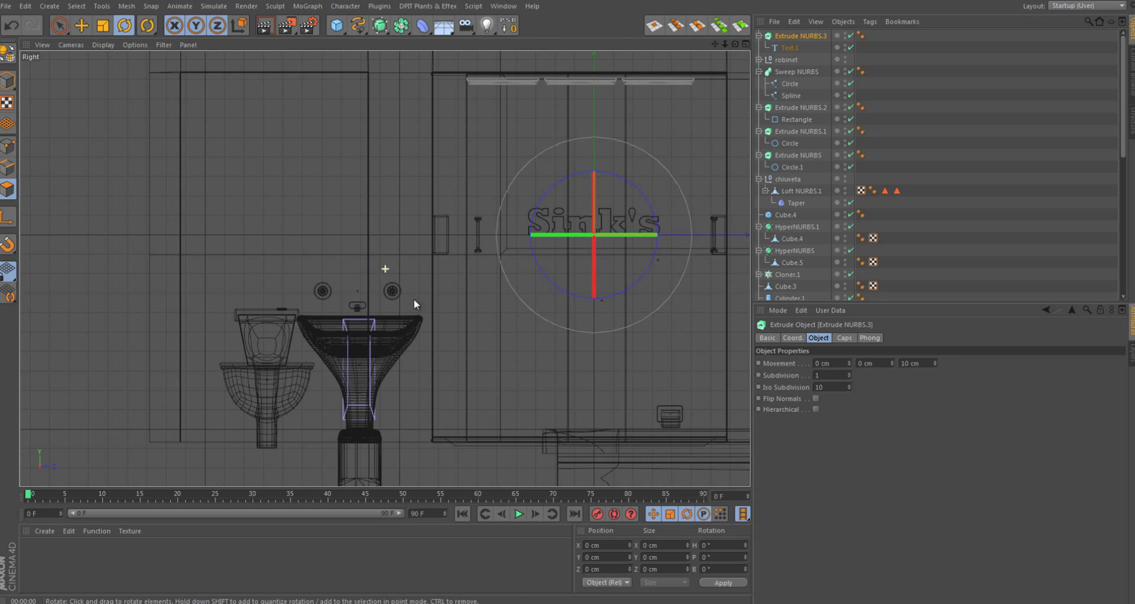
key(e)
scroll(374, 273, up, 2)
scroll(374, 273, up, 2)
key(r)
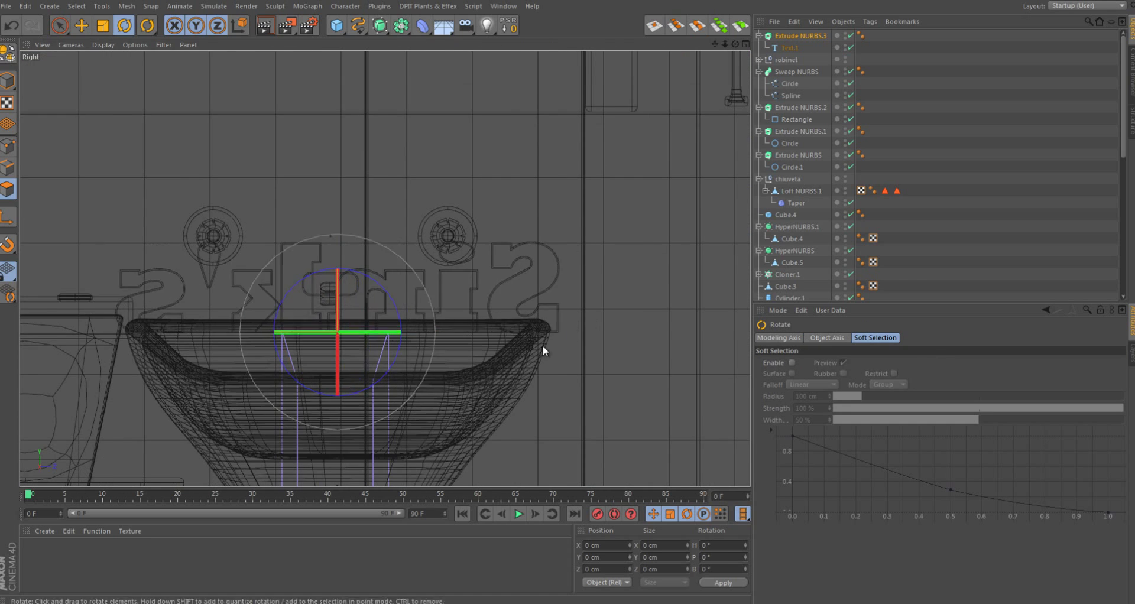
scroll(380, 272, up, 2)
key(e)
scroll(436, 300, up, 3)
scroll(414, 295, up, 2)
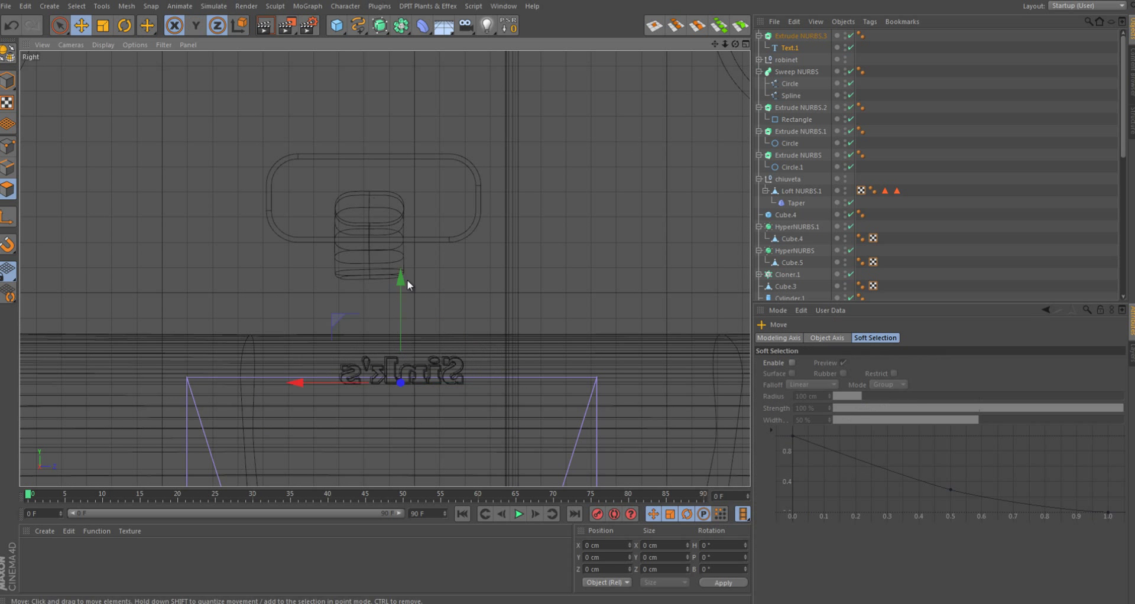
middle_click(251, 186)
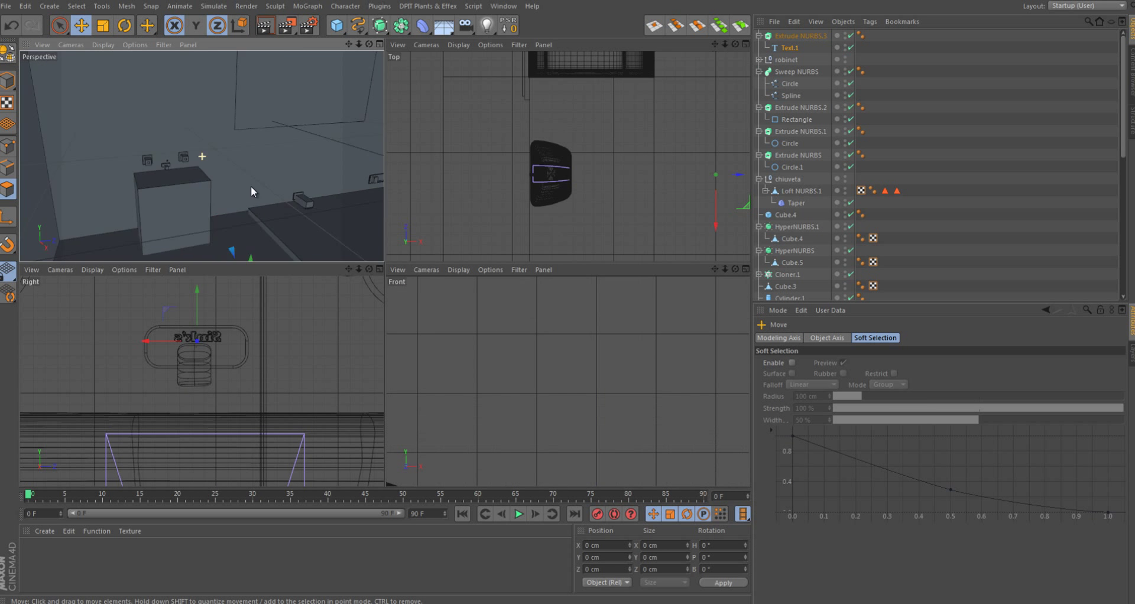
- Give the text's end a Fillet Cap with 4 steps and 0.1 cm radius
scroll(251, 186, down, 2)
scroll(268, 191, up, 3)
scroll(208, 154, up, 3)
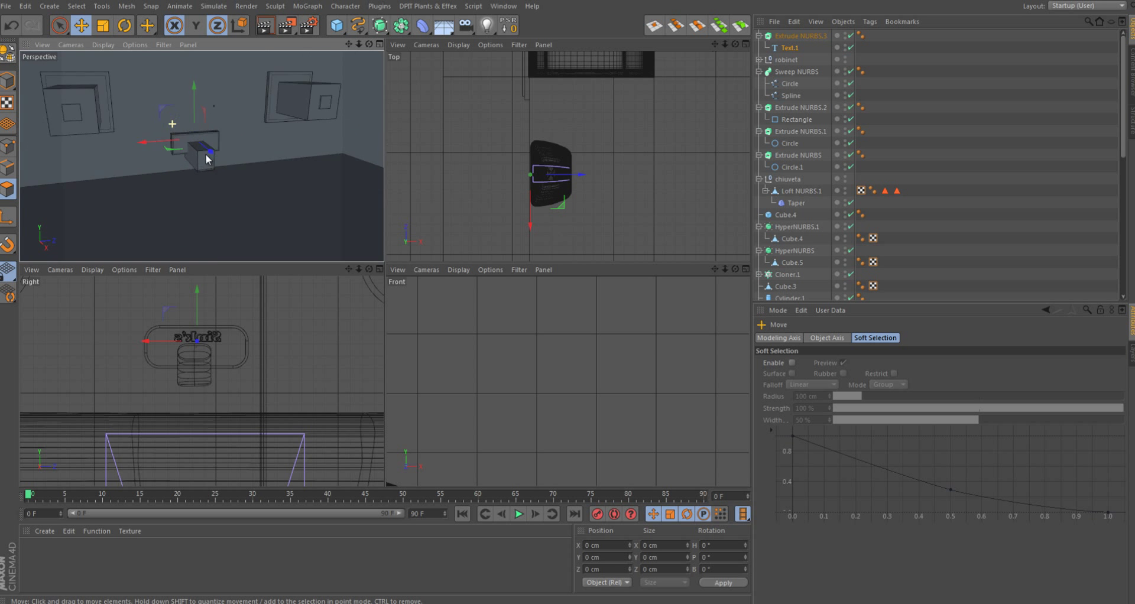
scroll(279, 154, down, 2)
middle_click(280, 153)
scroll(355, 283, up, 3)
scroll(330, 285, down, 3)
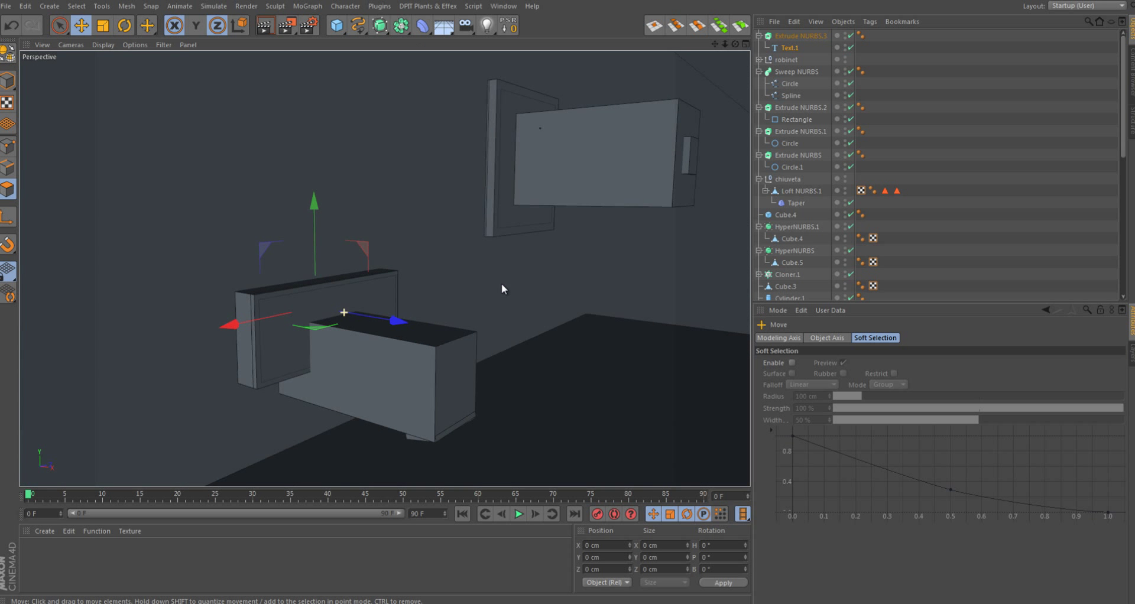
scroll(355, 314, up, 3)
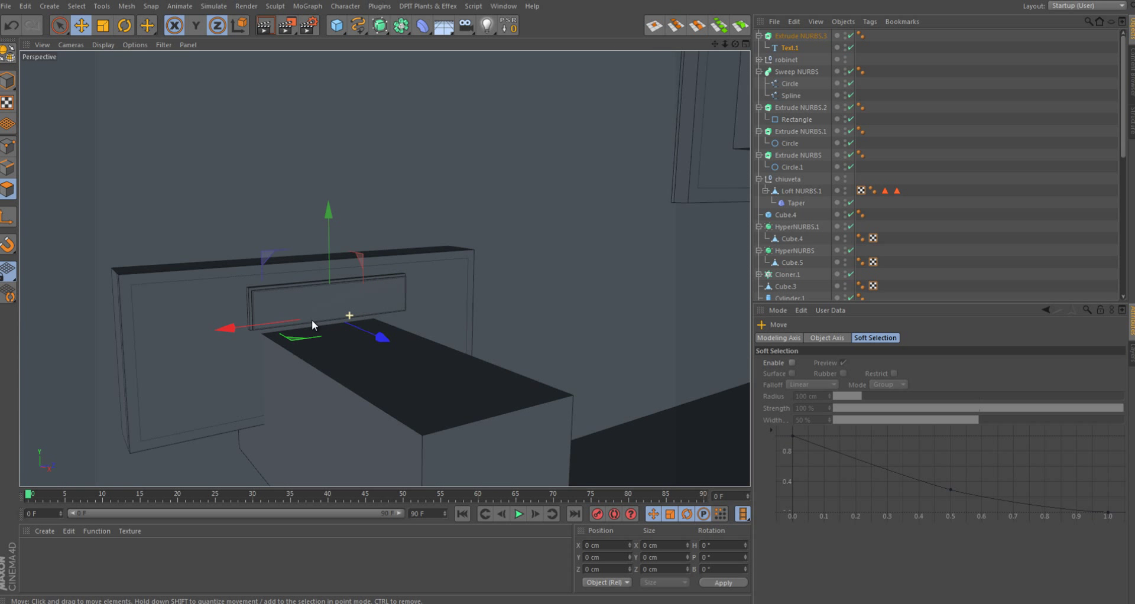
right_click(800, 38)
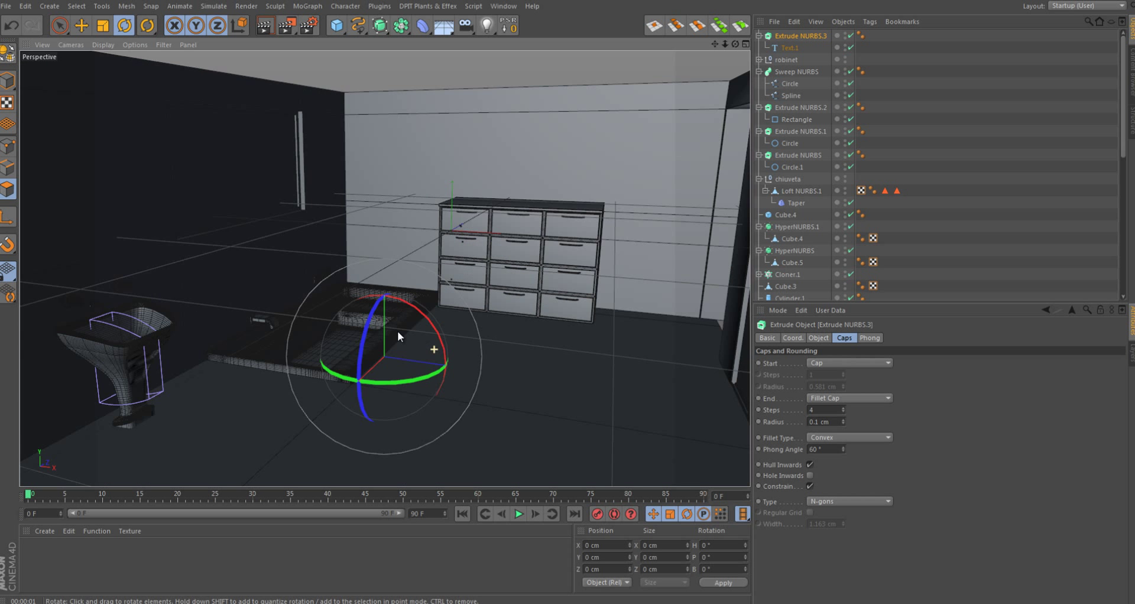
middle_click(382, 352)
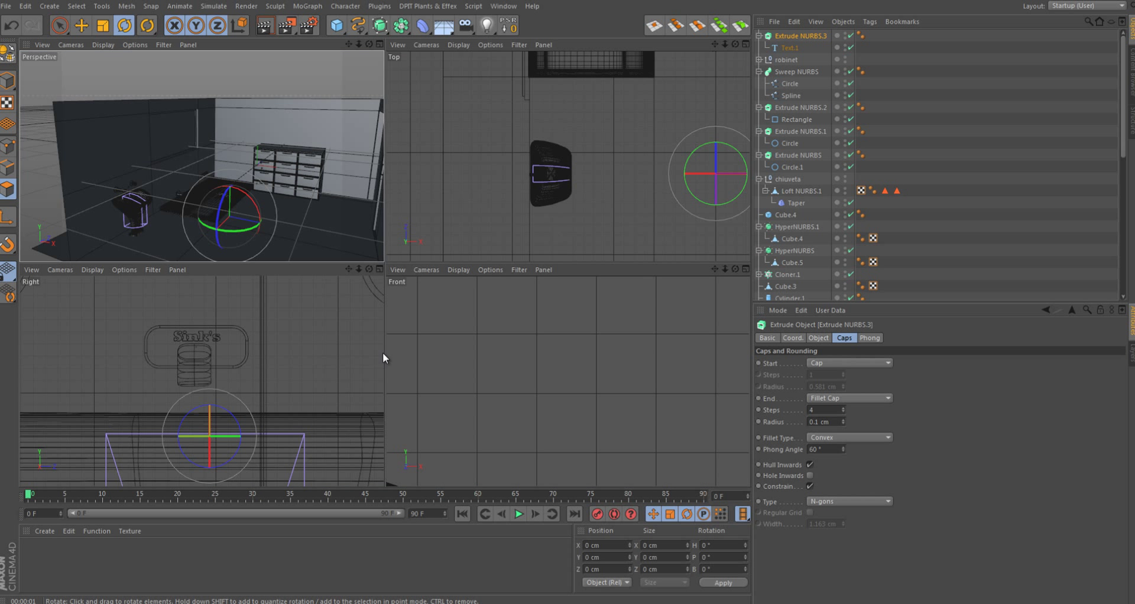
- In top view, add a Rectangle spline sized 742 × 881 cm
middle_click(538, 168)
click(358, 25)
click(496, 71)
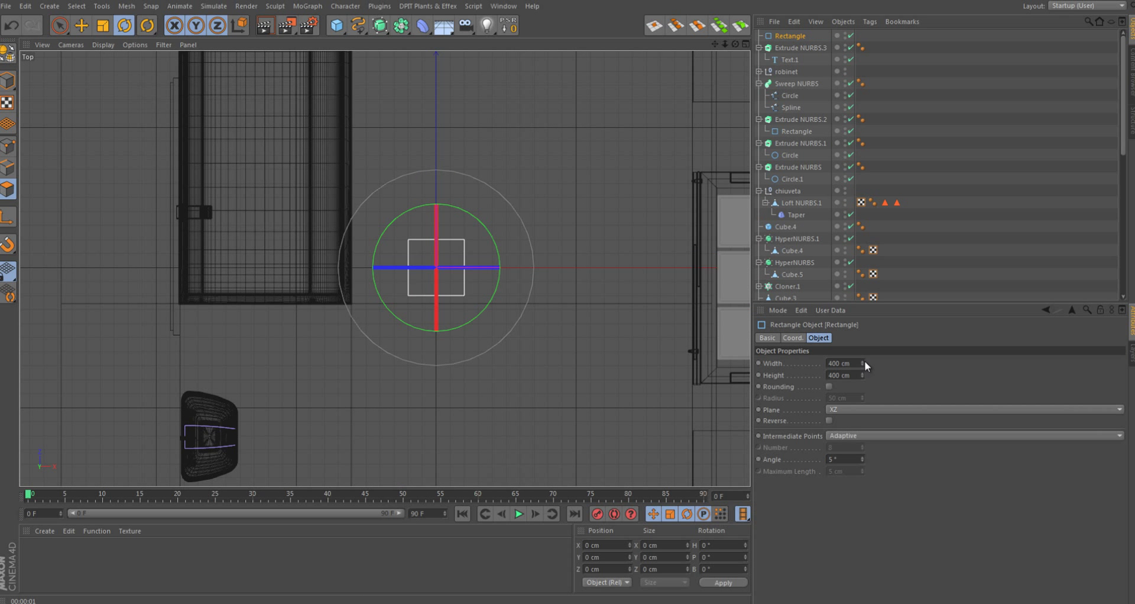
drag(862, 374, 860, 368)
scroll(400, 191, up, 3)
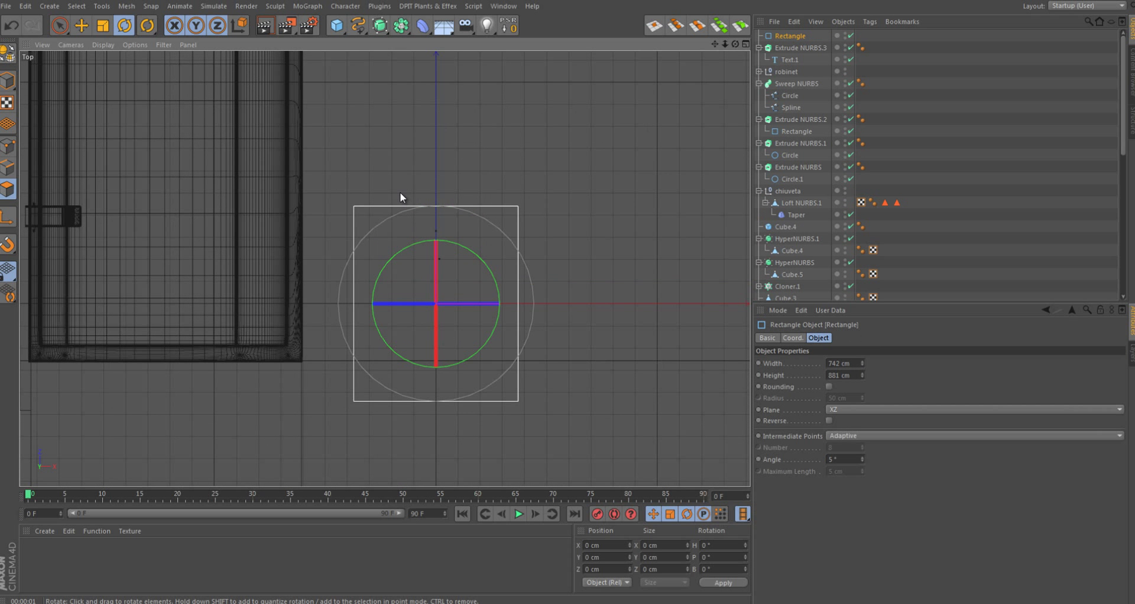
scroll(459, 289, down, 2)
scroll(438, 289, down, 2)
scroll(414, 195, up, 4)
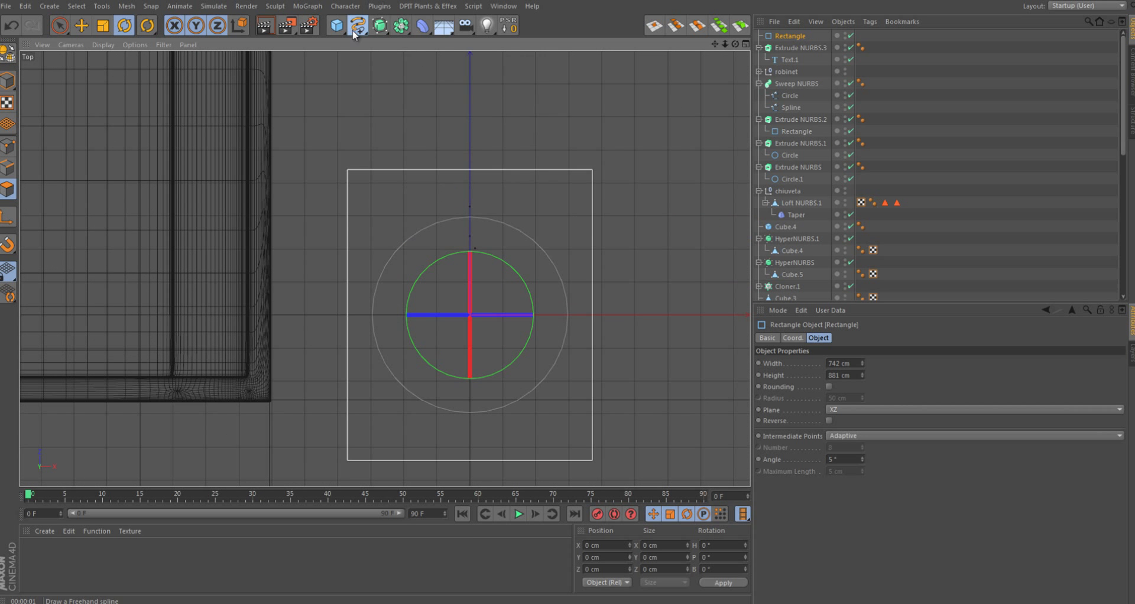
- Add a circle above it, combine both in a B-subtract-A Spline Mask, and make them editable
mouse_move(358, 26)
mouse_down()
mouse_move(495, 178)
mouse_move(466, 86)
mouse_up()
key(e)
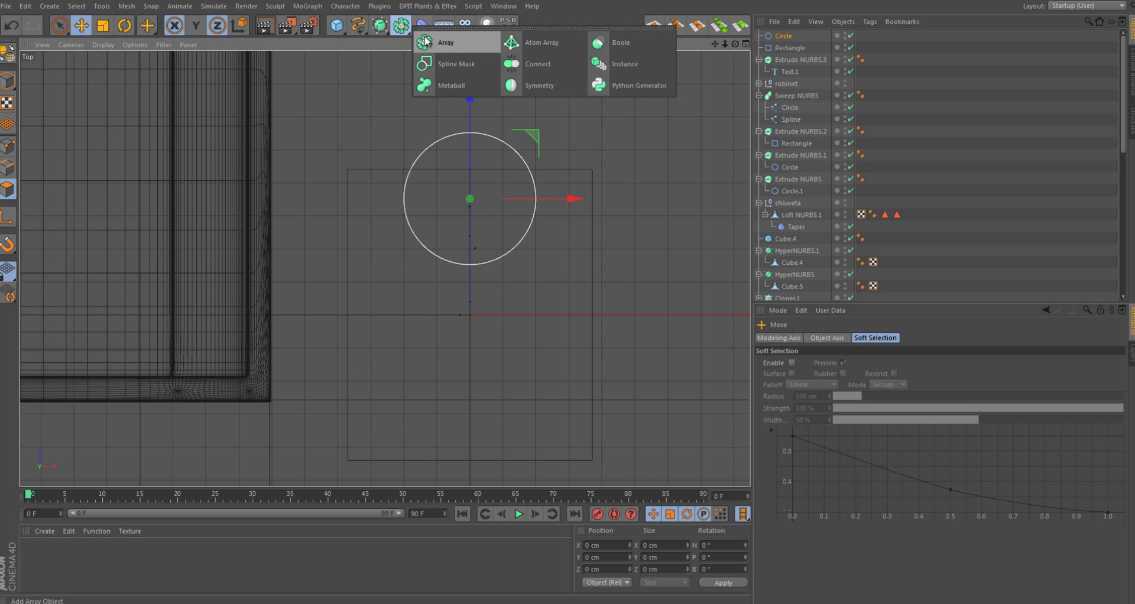
alt+click(456, 64)
click(840, 363)
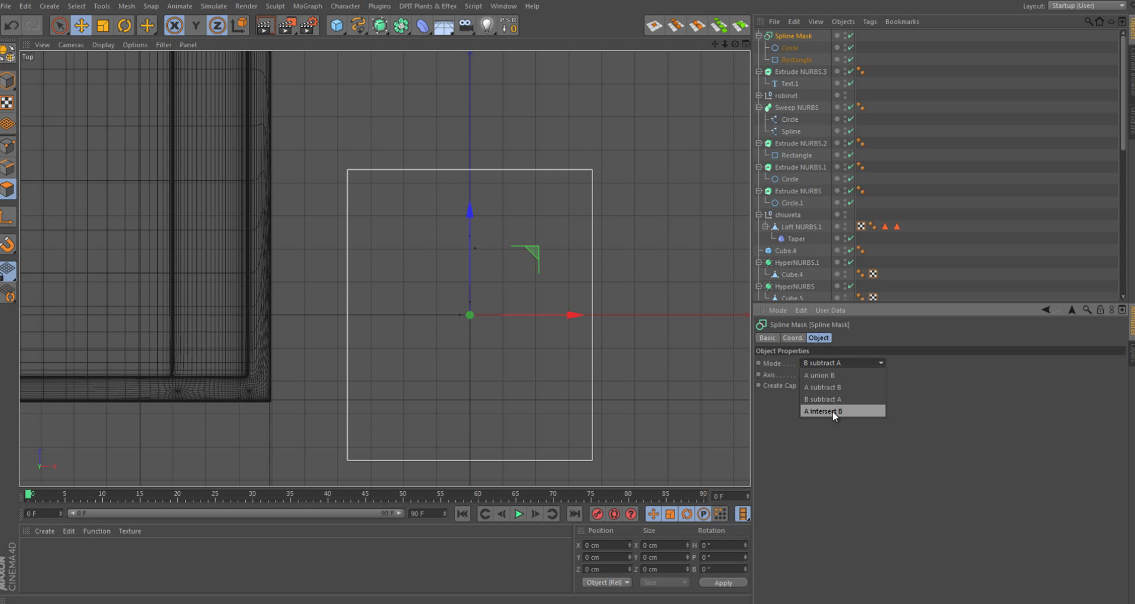
drag(793, 58, 791, 45)
click(839, 399)
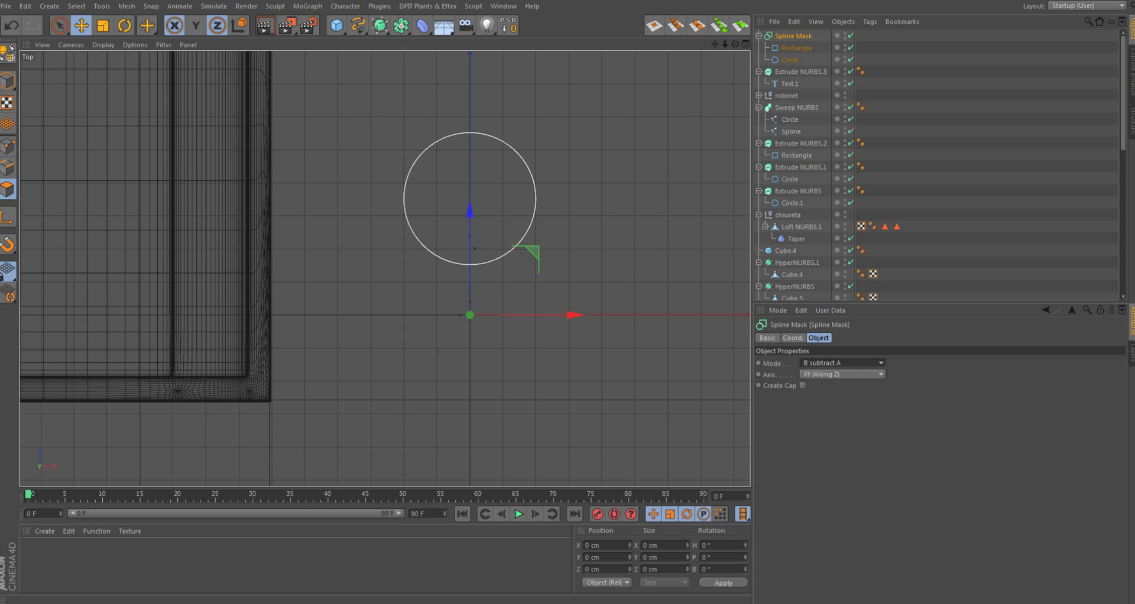
click(840, 373)
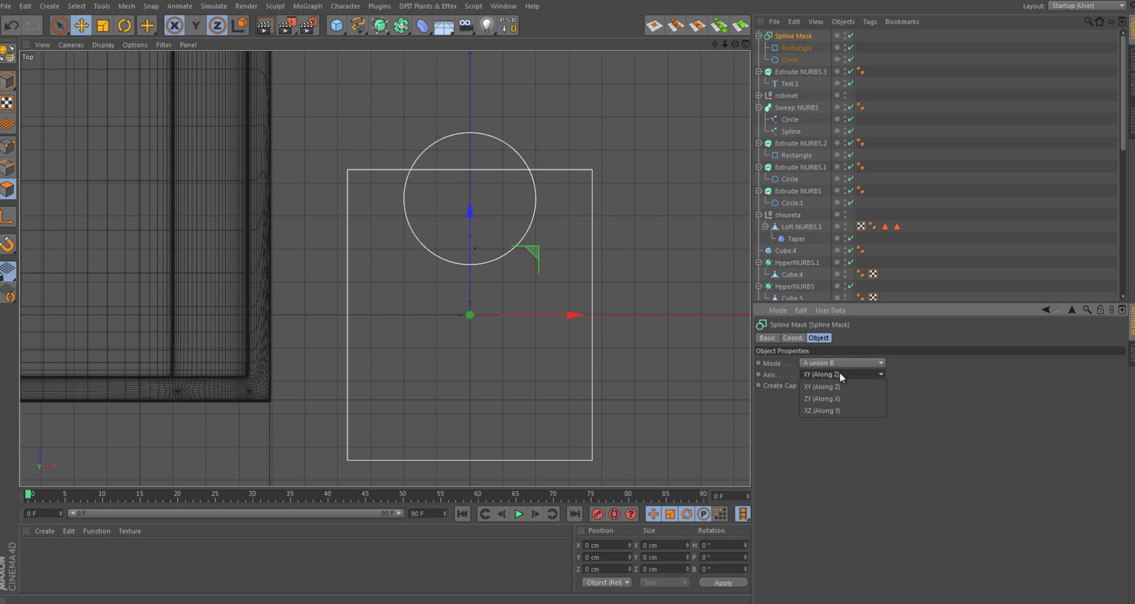
click(840, 371)
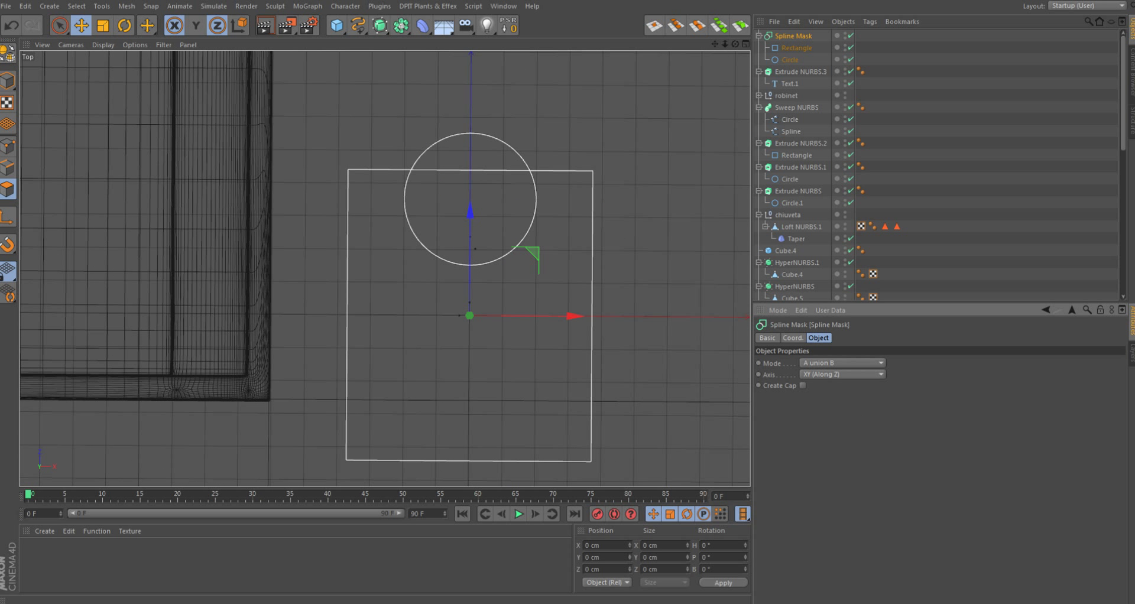
key(c)
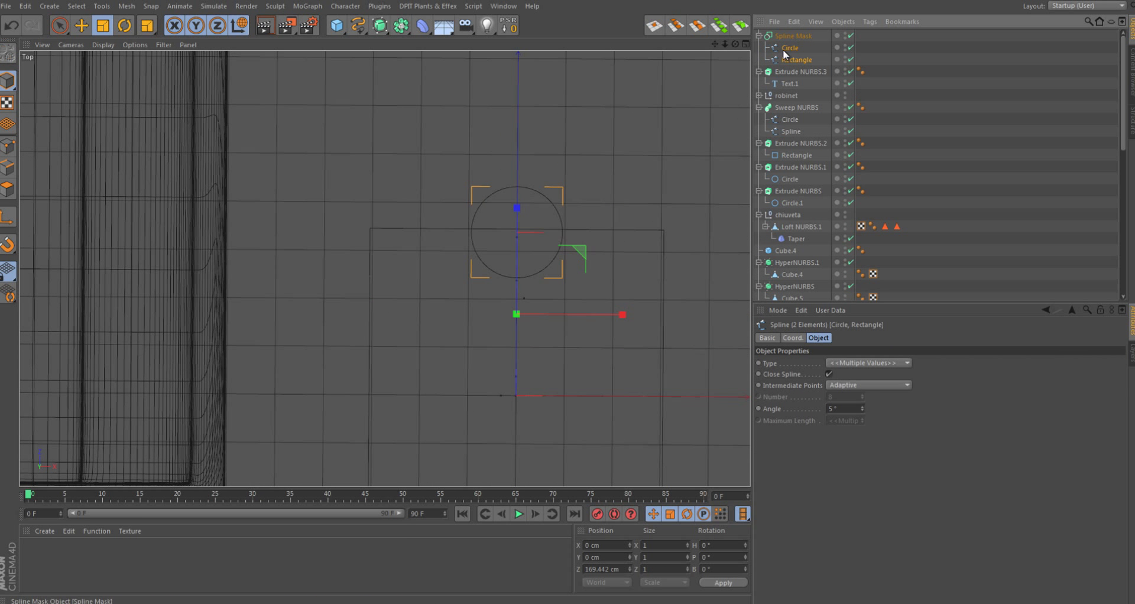
- Convert the Spline Mask into an editable spline outline
right_click(785, 53)
click(790, 36)
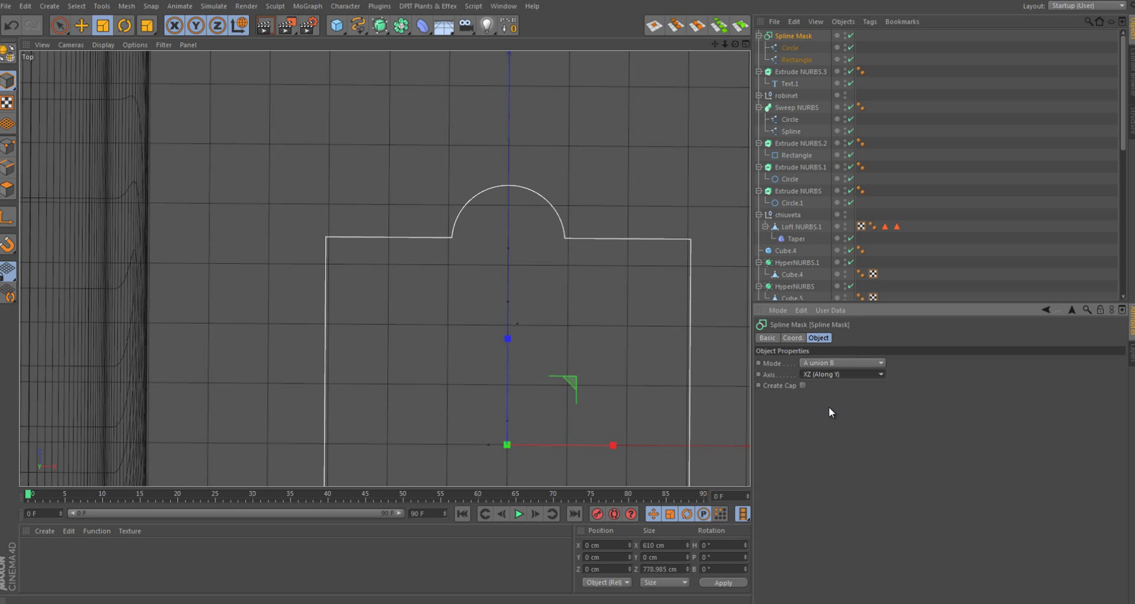
scroll(492, 272, down, 3)
key(c)
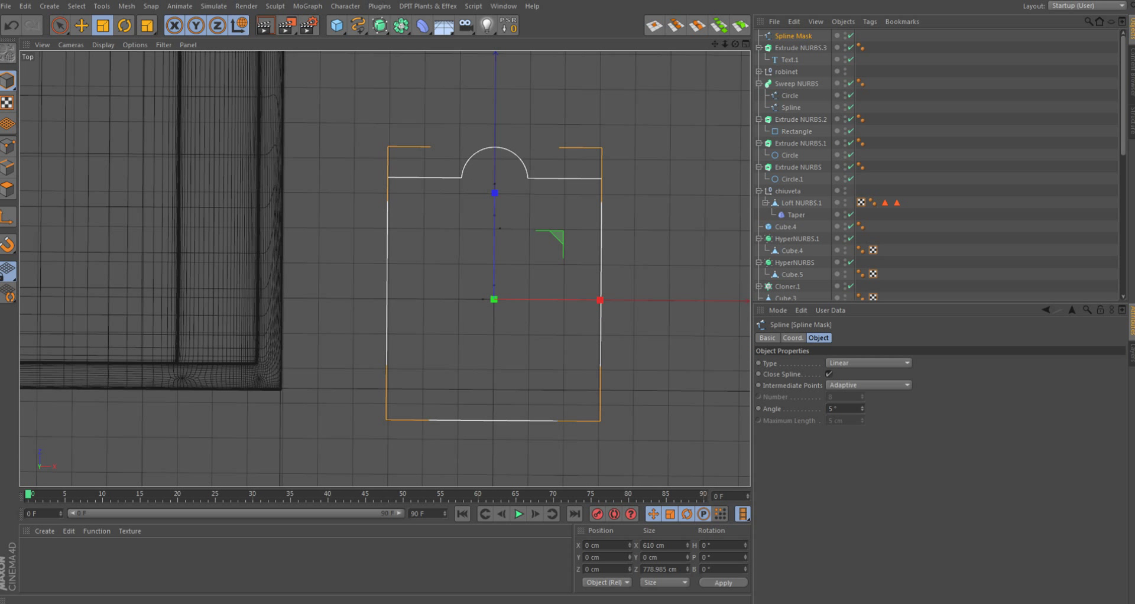
scroll(614, 215, up, 2)
- Add three 536 × 183 cm rectangles inside the outline with rounded corners
drag(358, 24, 473, 116)
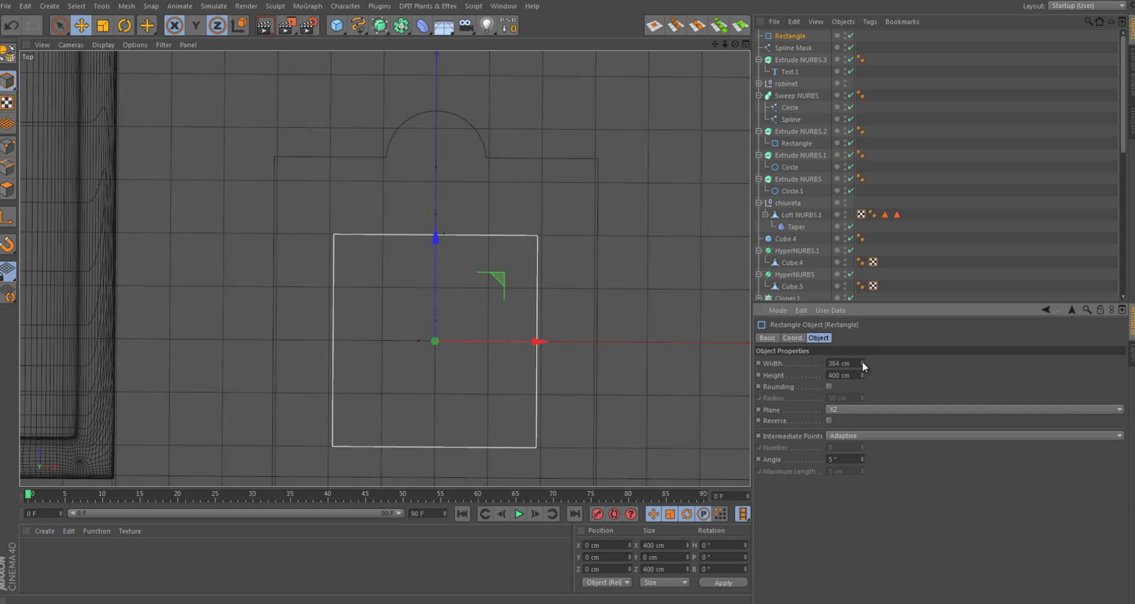
drag(862, 363, 862, 391)
alt+middle_drag(436, 245, 449, 151)
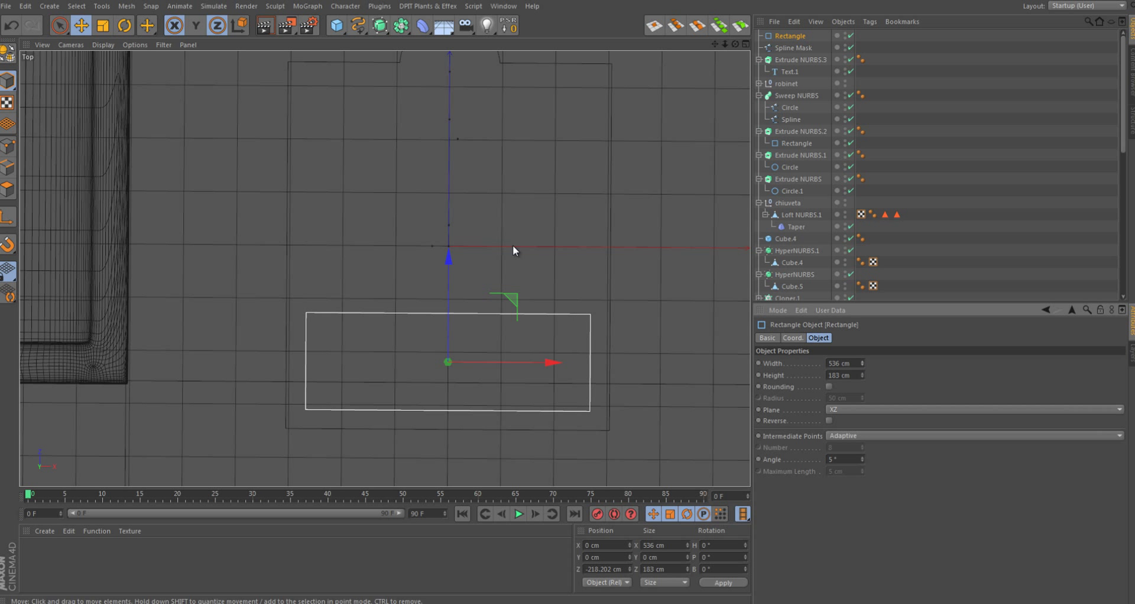
drag(448, 258, 448, 261)
drag(452, 77, 452, 75)
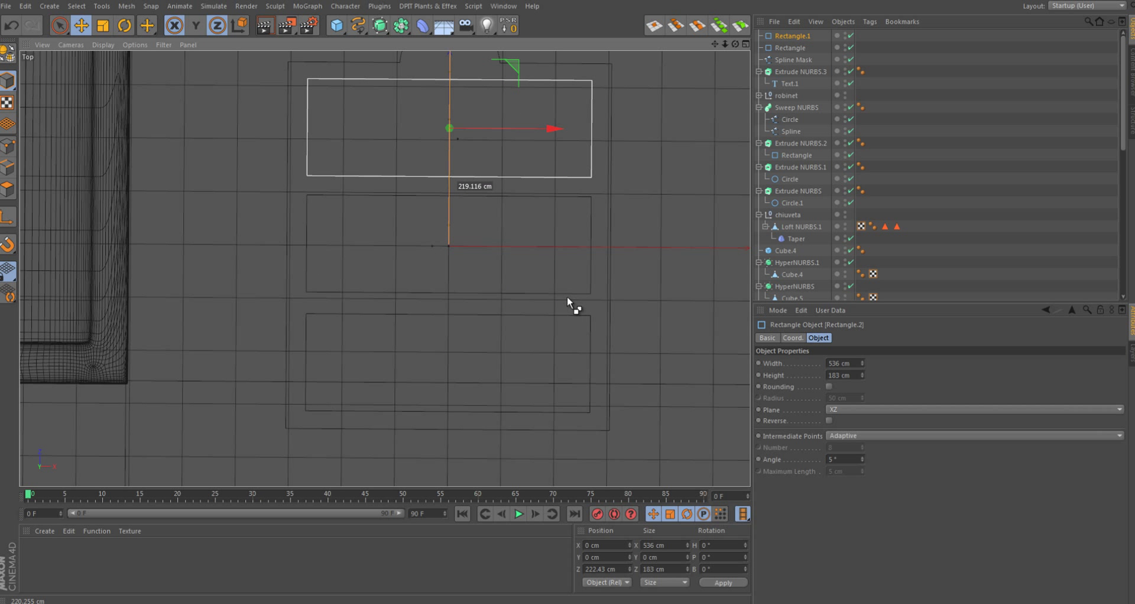
scroll(567, 296, down, 1)
shift+click(547, 292)
shift+click(549, 311)
click(830, 387)
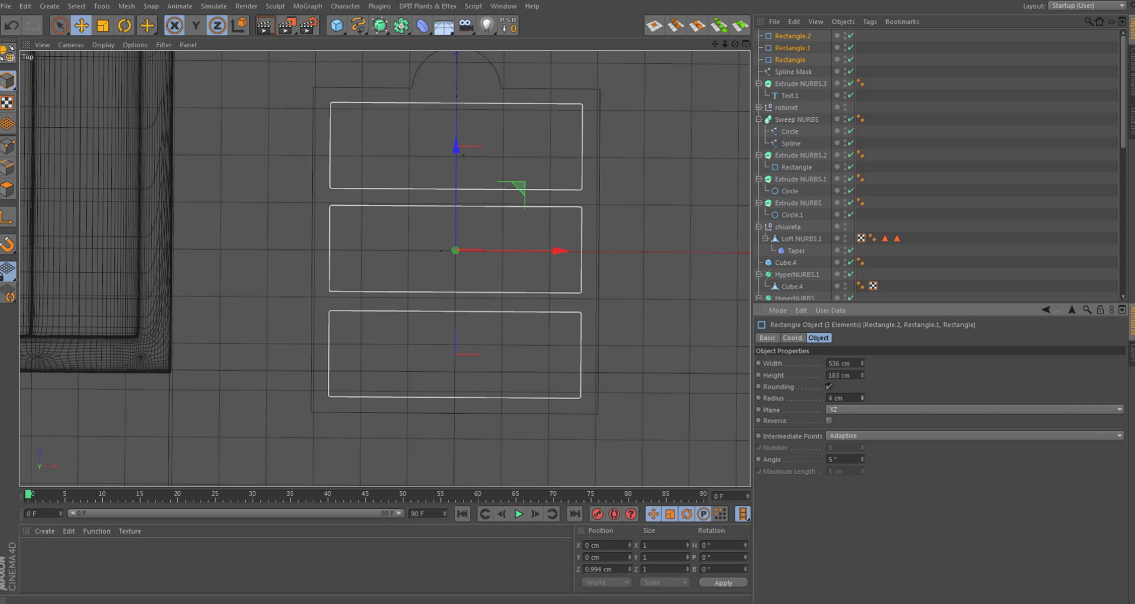
- Connect all four splines into one object and extrude it
right_click(789, 56)
click(840, 408)
click(380, 24)
alt+click(519, 43)
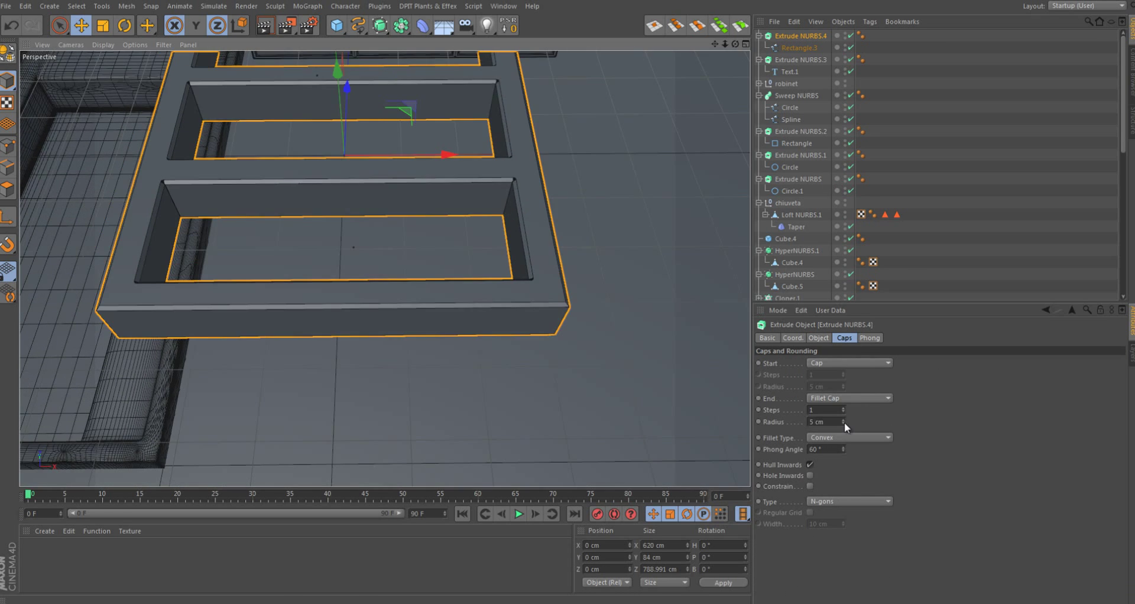
- Rotate the extruded frame 90° in P and B so it stands upright
scroll(470, 247, down, 5)
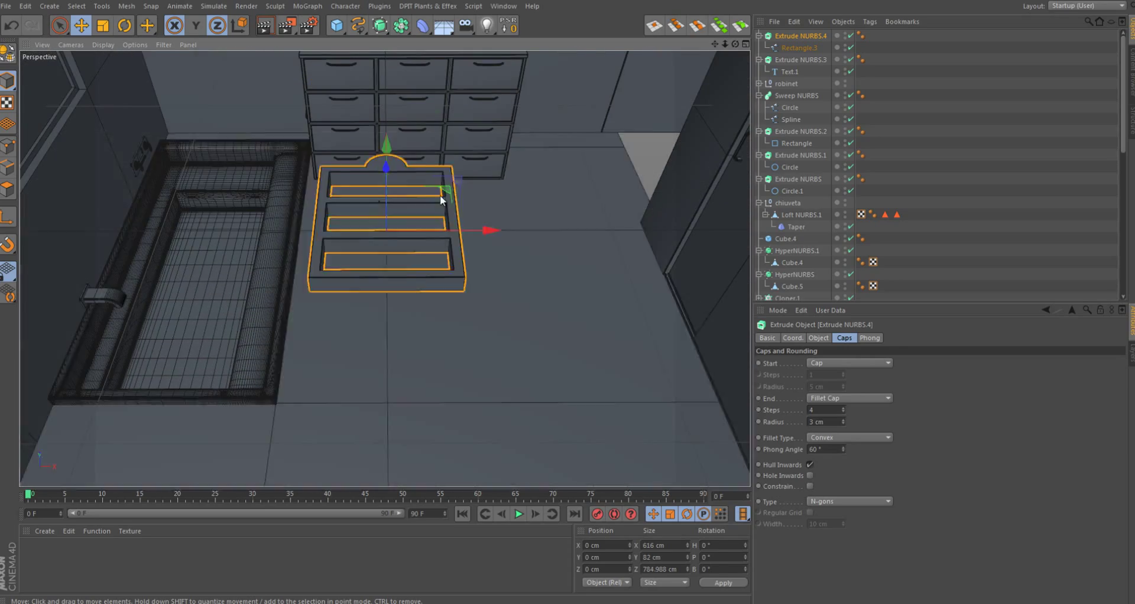
key(r)
mouse_move(440, 195)
shift+mouse_down()
mouse_move(414, 248)
mouse_move(447, 251)
shift+mouse_up()
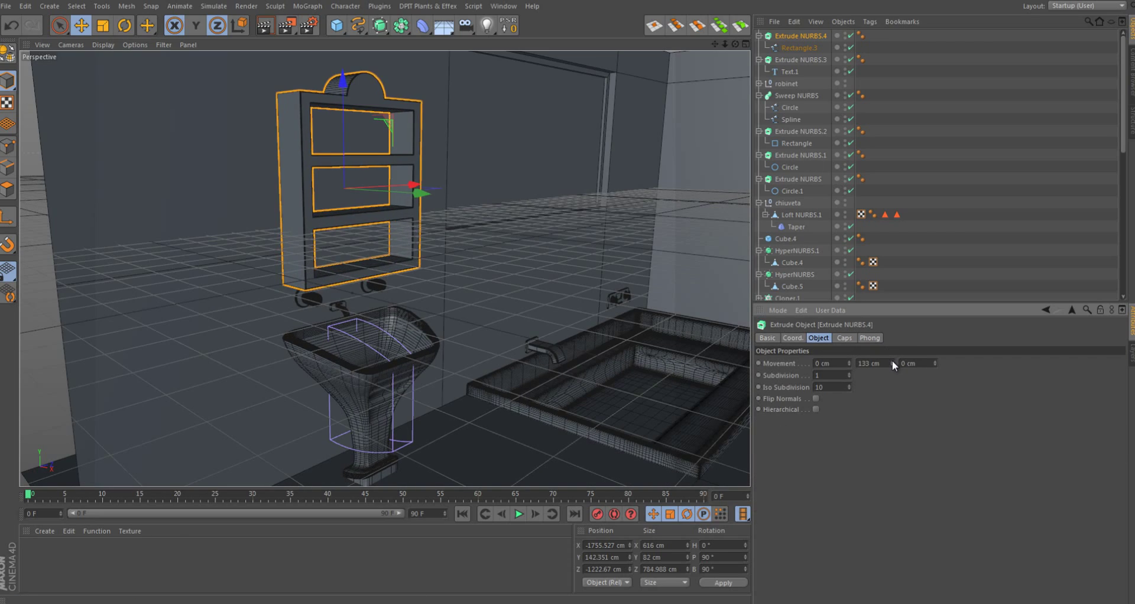
- Deepen the shelf frame by raising its extrusion Y to 152 cm
drag(893, 363, 893, 355)
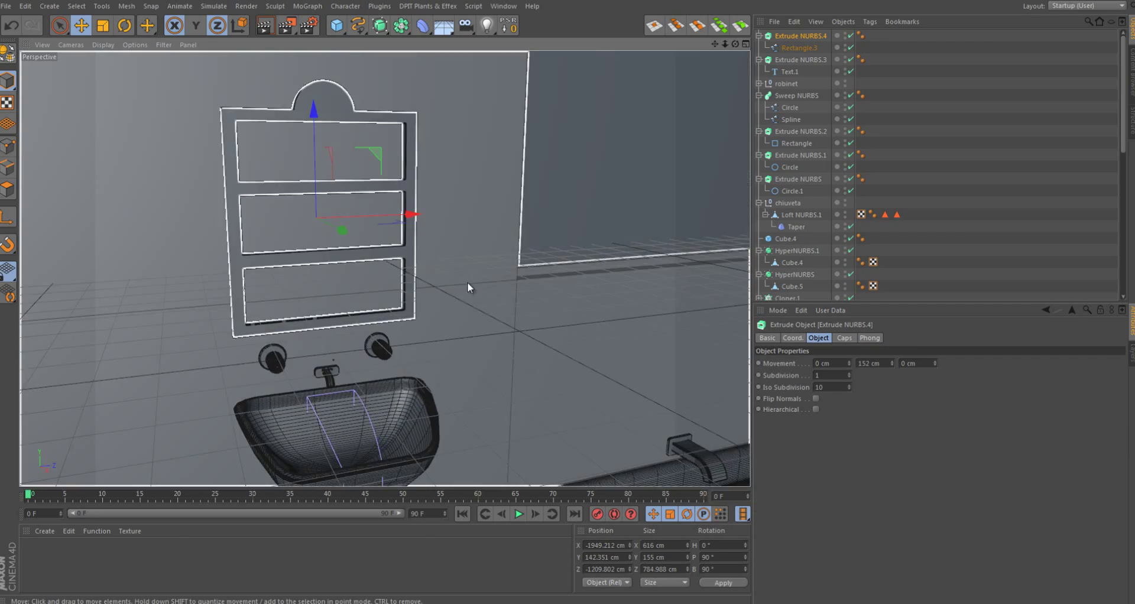
scroll(264, 377, down, 5)
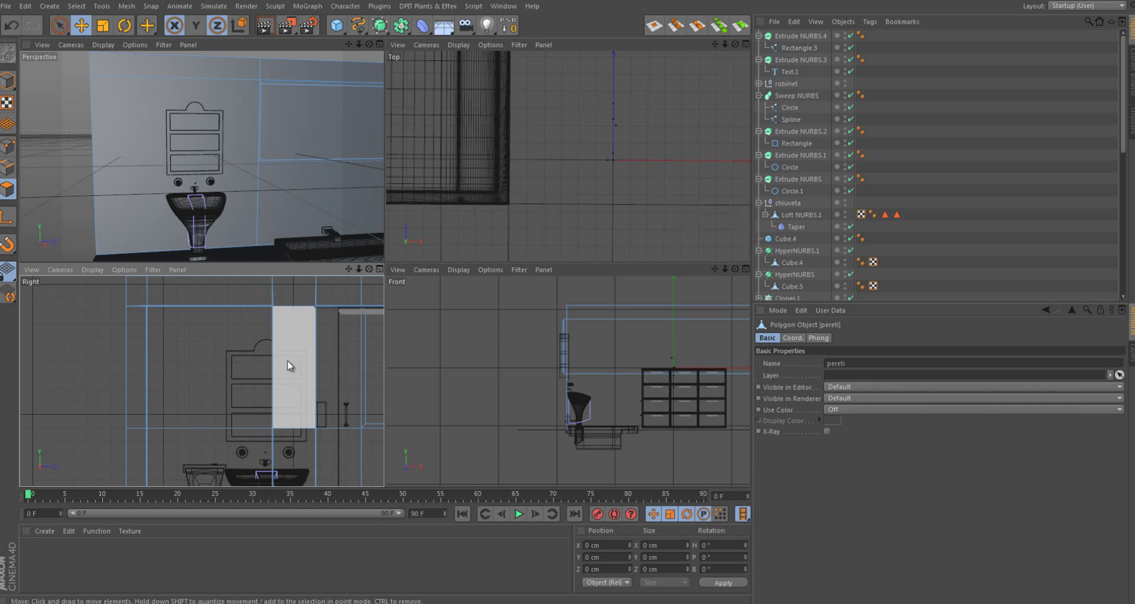
scroll(533, 308, down, 1)
scroll(564, 167, up, 3)
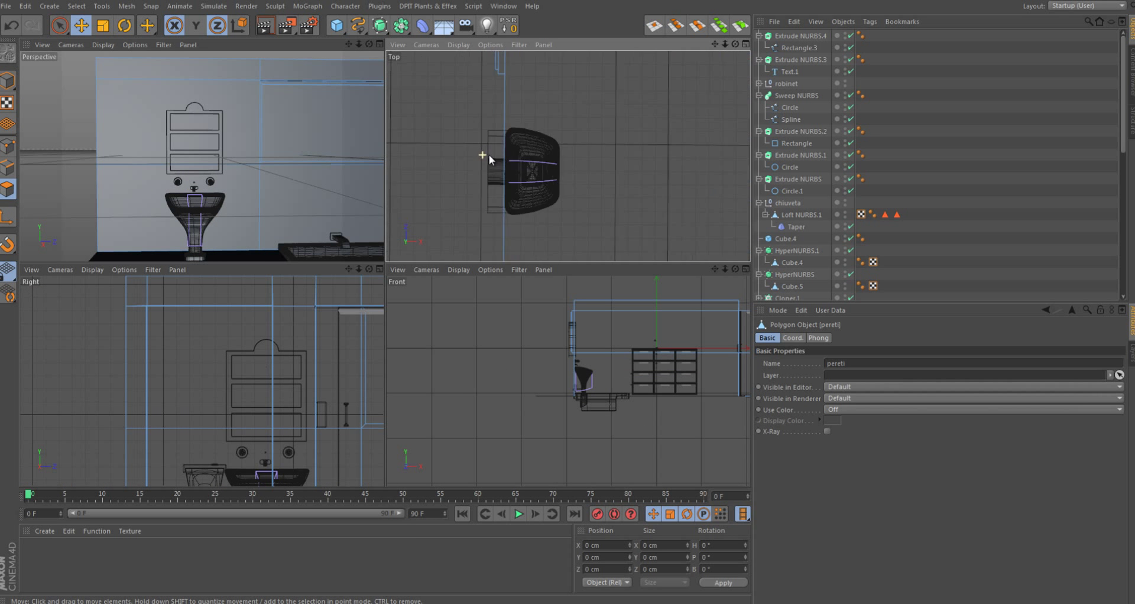
- Cut a horizontal and a vertical line into the wall with the Knife tool
key(k)
scroll(829, 135, down, 10)
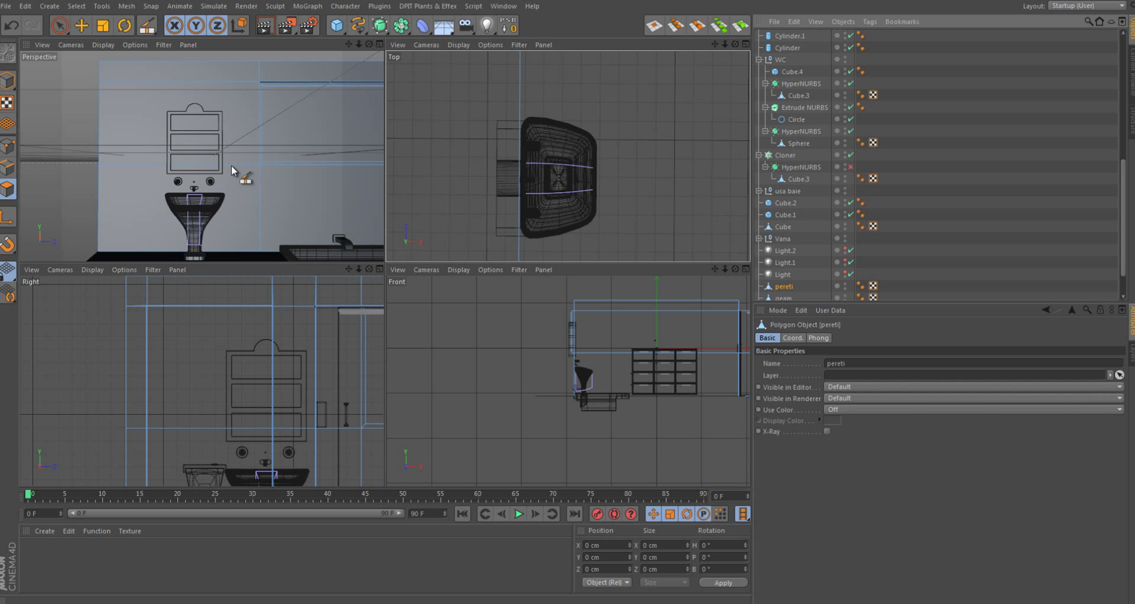
scroll(177, 149, up, 3)
alt+drag(191, 186, 353, 128)
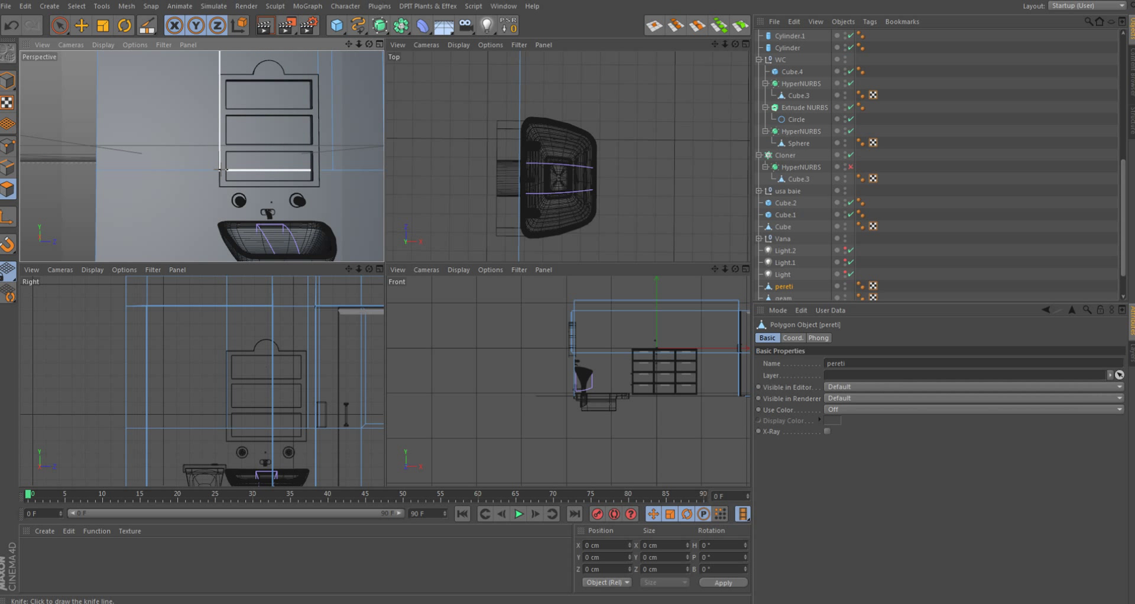
click(353, 128)
scroll(320, 133, down, 2)
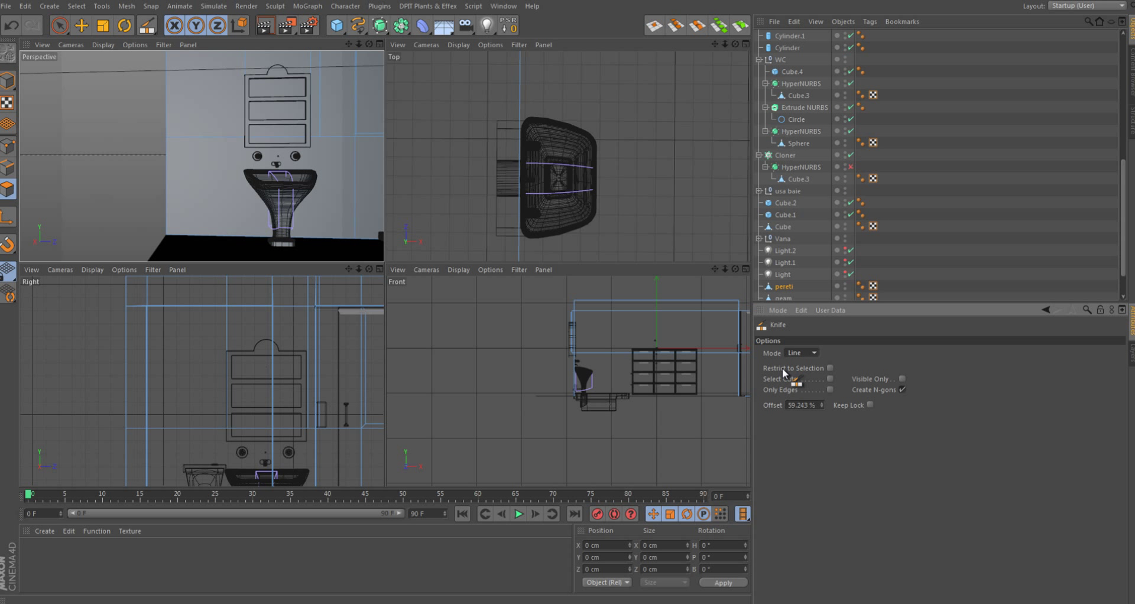
alt+drag(308, 138, 314, 176)
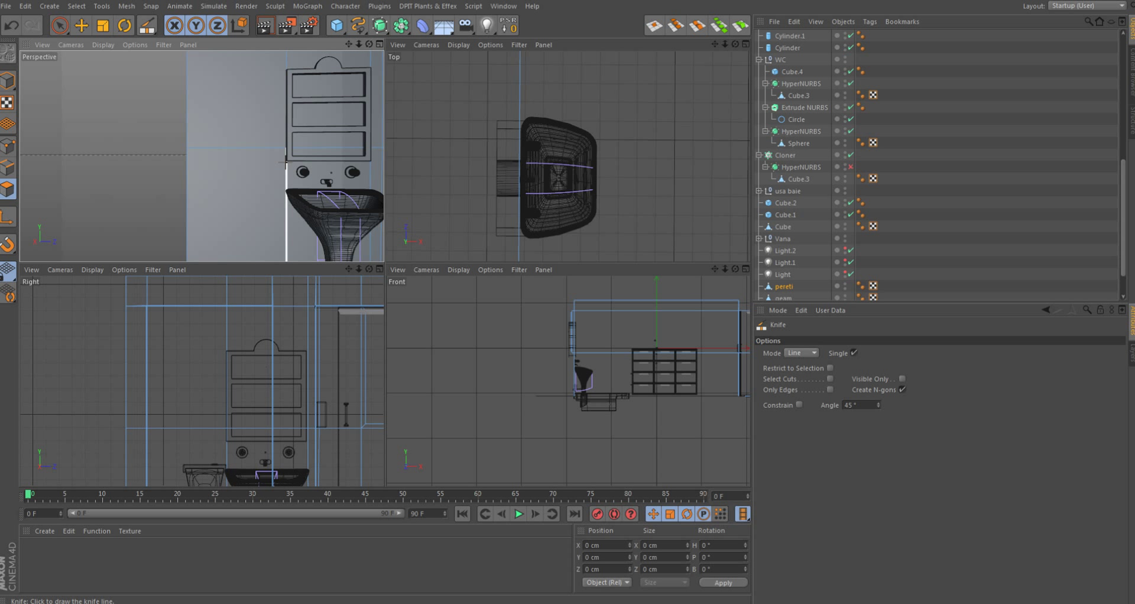
alt+drag(368, 158, 323, 92)
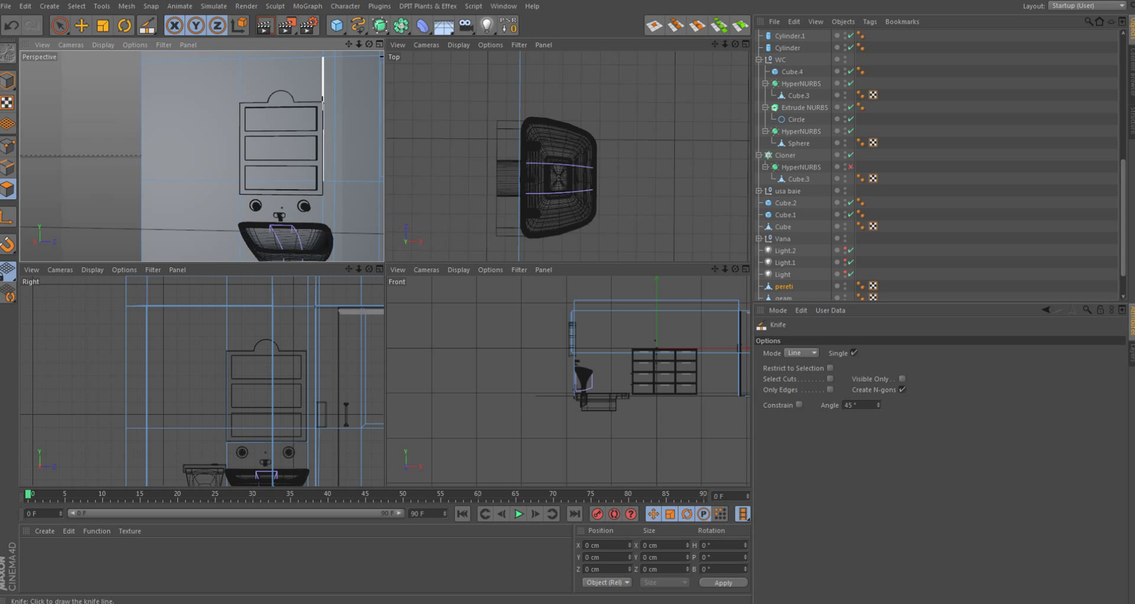
- Slide the cabinet slightly along X and add a 200 cm cube
key(space)
click(281, 148)
mouse_move(284, 148)
alt+mouse_down()
mouse_move(330, 164)
mouse_move(283, 197)
alt+mouse_up()
middle_click(282, 198)
alt+drag(464, 253, 504, 265)
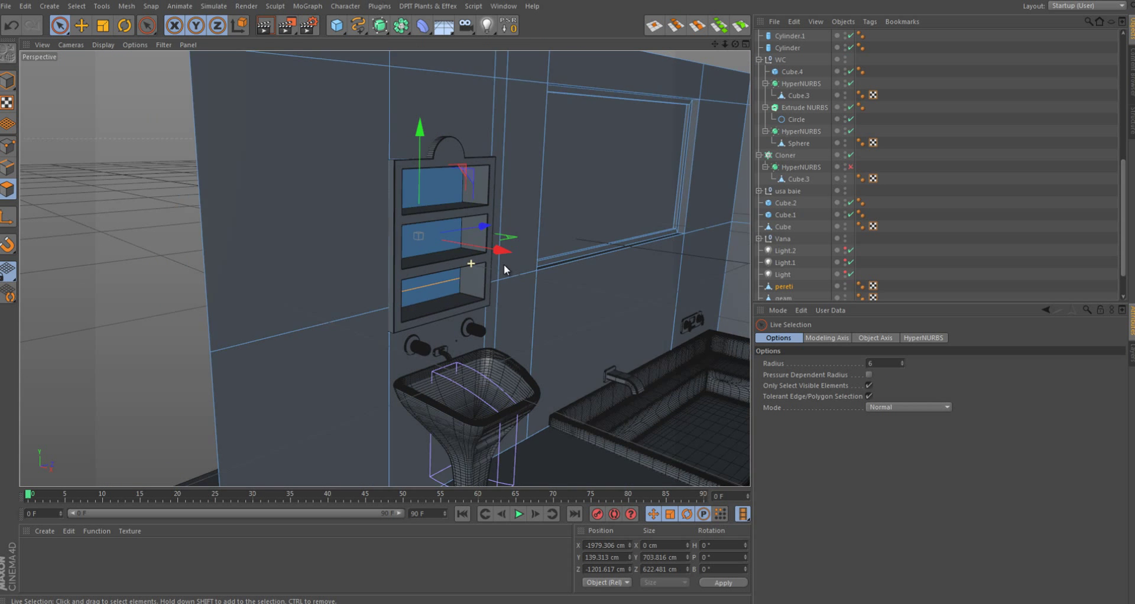
scroll(503, 265, up, 3)
click(444, 48)
scroll(702, 298, down, 3)
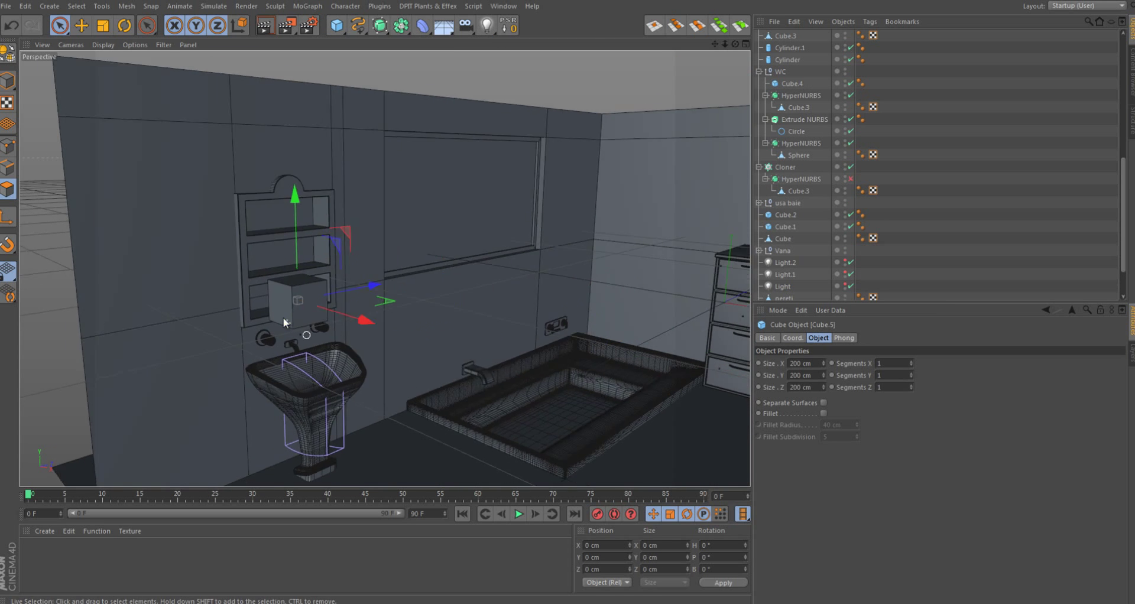
- In top view, move the cube onto the cabinet, stretch it along Z, and thin it
scroll(283, 317, up, 2)
scroll(380, 301, up, 2)
mouse_move(355, 342)
alt+mouse_down()
mouse_move(306, 334)
mouse_move(5, 89)
alt+mouse_up()
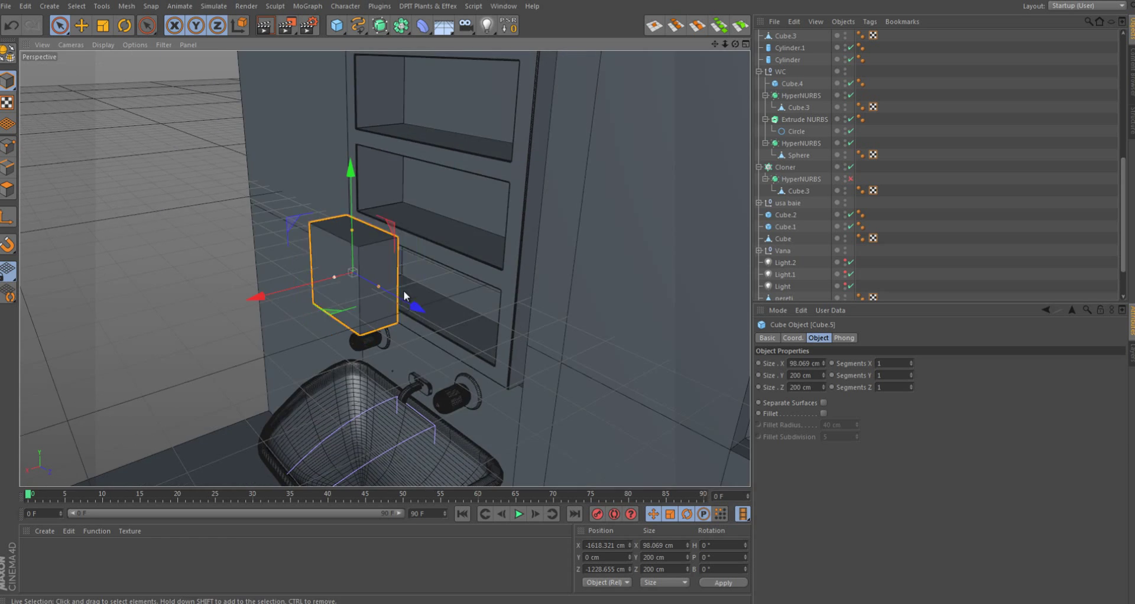
key(F5)
key(F2)
drag(512, 307, 456, 307)
mouse_move(362, 250)
mouse_down()
mouse_move(362, 165)
mouse_move(364, 189)
mouse_up()
scroll(375, 189, up, 2)
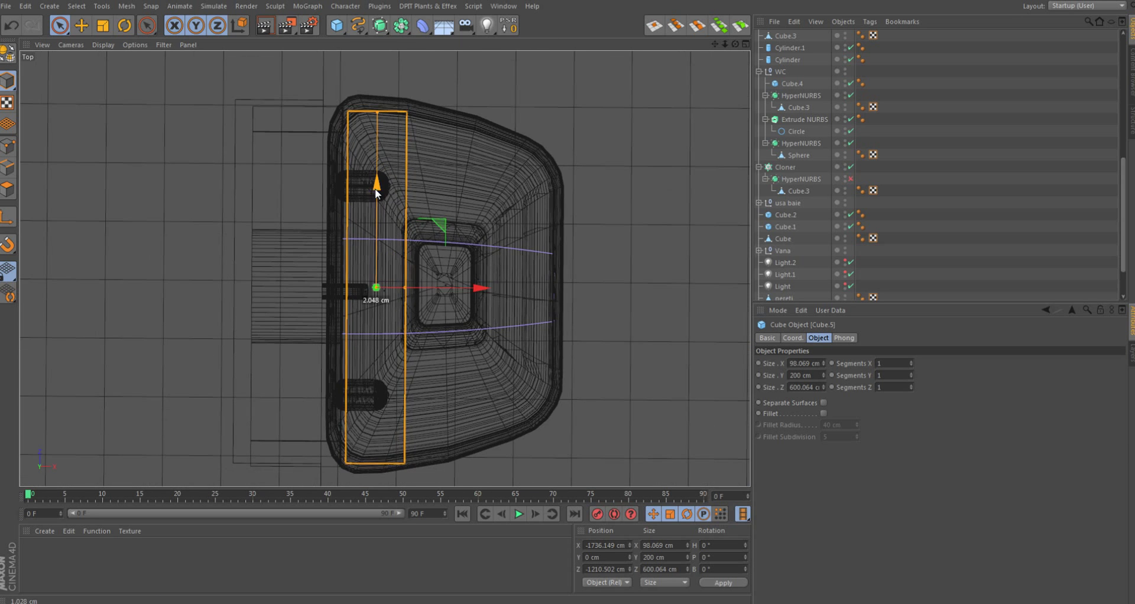
drag(466, 290, 441, 293)
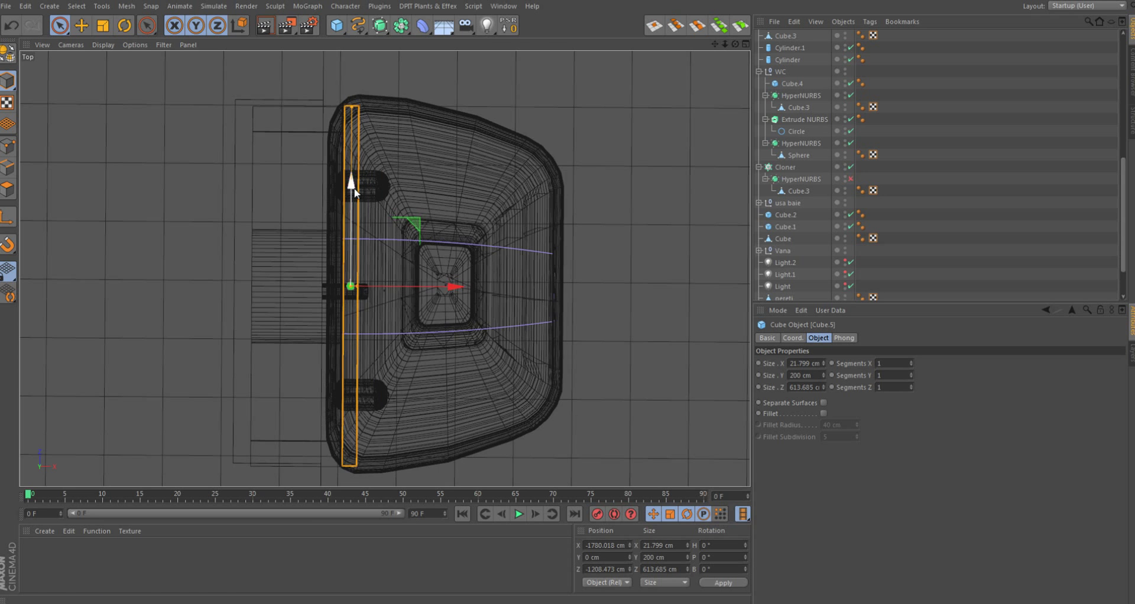
- Stretch the panel upward to 21.8 × 467.8 × 613.7 cm and raise it slightly
key(F5)
key(F1)
drag(406, 230, 424, 111)
scroll(423, 111, up, 2)
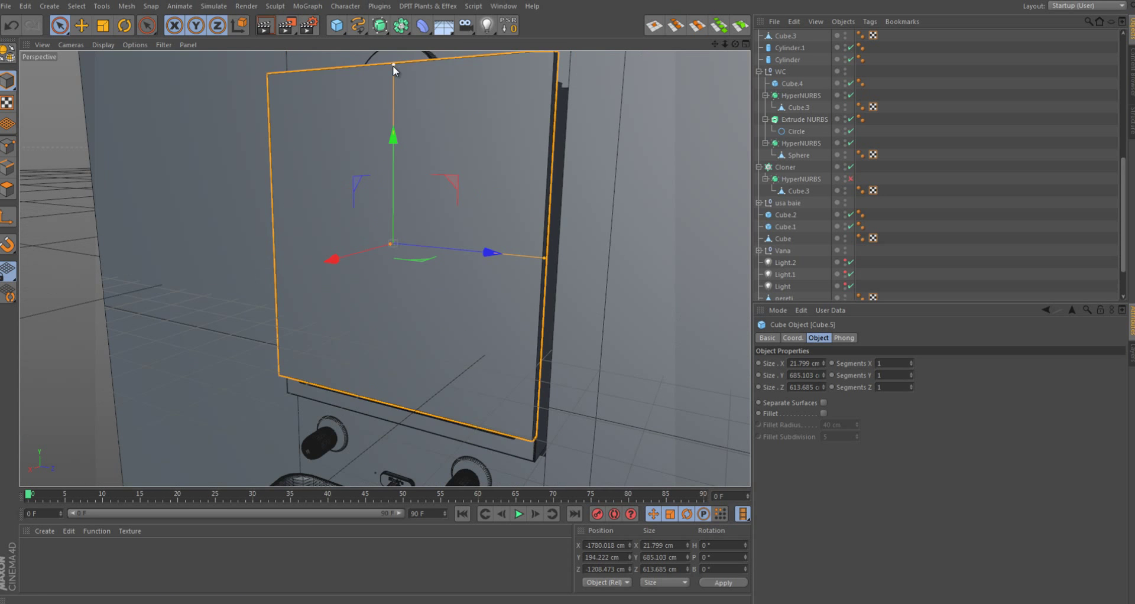
drag(393, 66, 392, 105)
scroll(428, 421, down, 3)
mouse_move(429, 421)
alt+mouse_down()
mouse_move(491, 343)
mouse_move(517, 281)
mouse_move(268, 307)
mouse_move(295, 239)
alt+mouse_up()
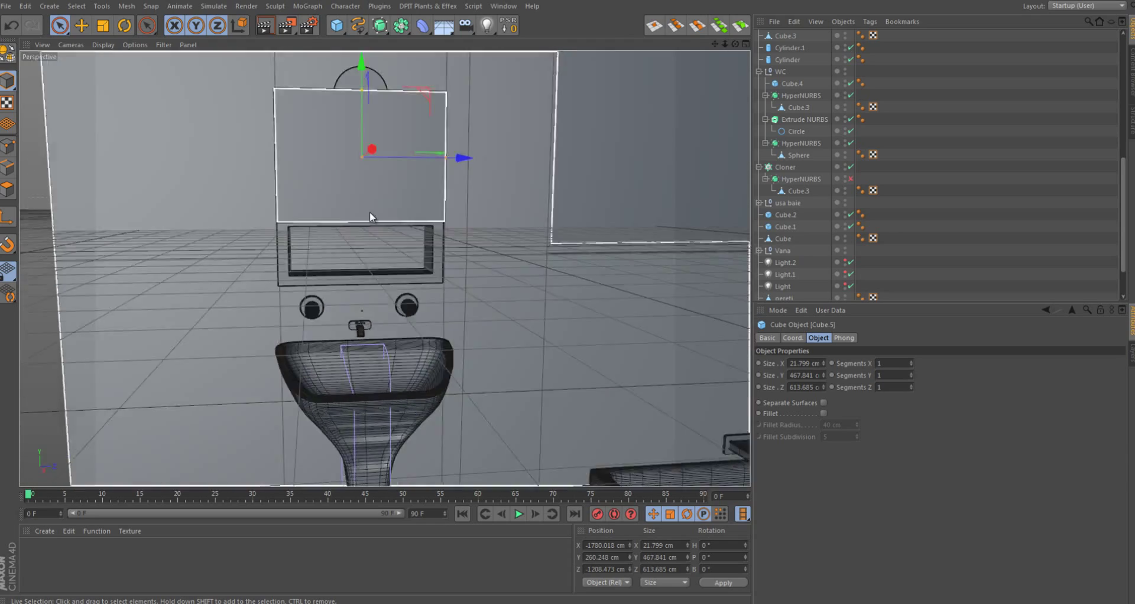
scroll(370, 212, up, 2)
- Fillet the panel edges at 5.9 cm with 7 subdivisions, then add a cylinder
click(823, 413)
mouse_move(857, 424)
mouse_down()
mouse_move(856, 440)
mouse_move(857, 427)
mouse_up()
scroll(364, 229, down, 2)
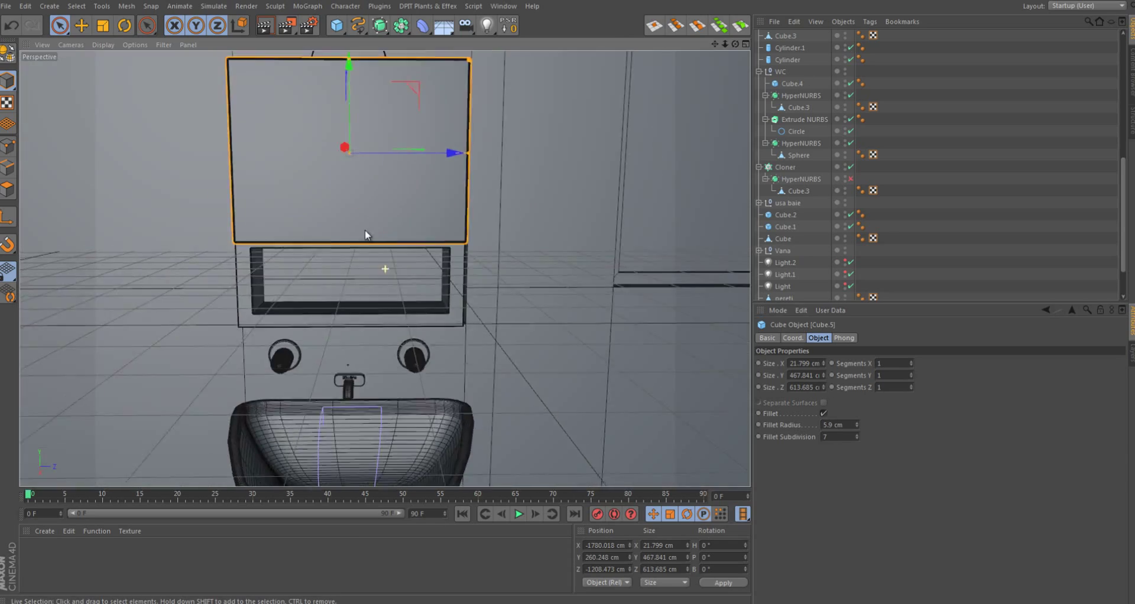
mouse_move(364, 229)
alt+mouse_down()
mouse_move(209, 192)
mouse_move(336, 253)
mouse_move(272, 236)
mouse_move(331, 178)
alt+mouse_up()
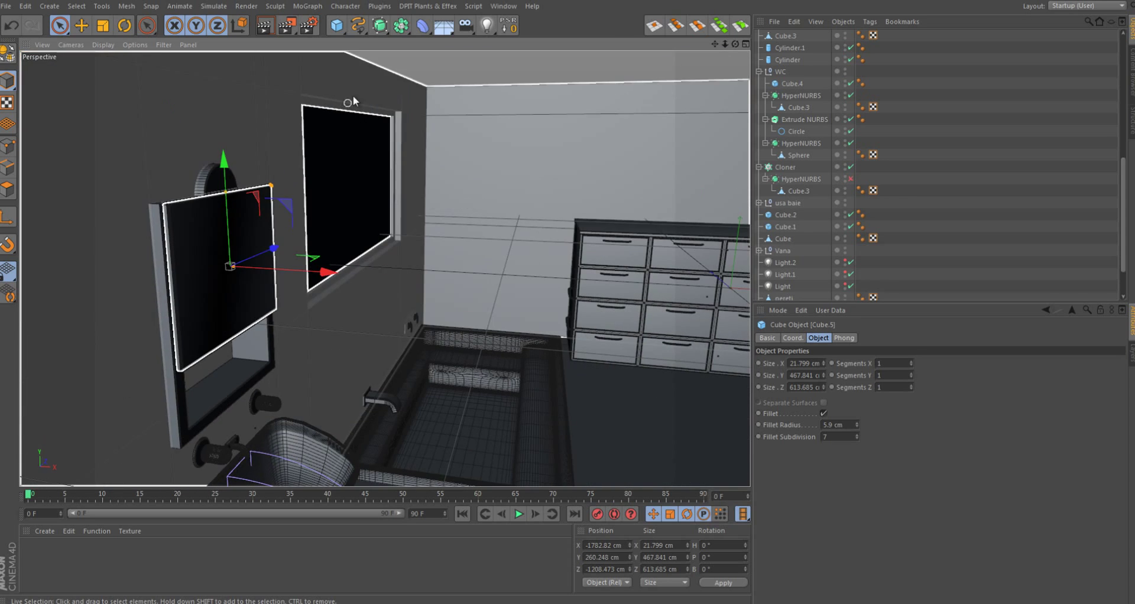
drag(336, 25, 520, 82)
scroll(444, 272, down, 2)
- Select the new cylinder and raise it beside the tall panel's edge
key(F4)
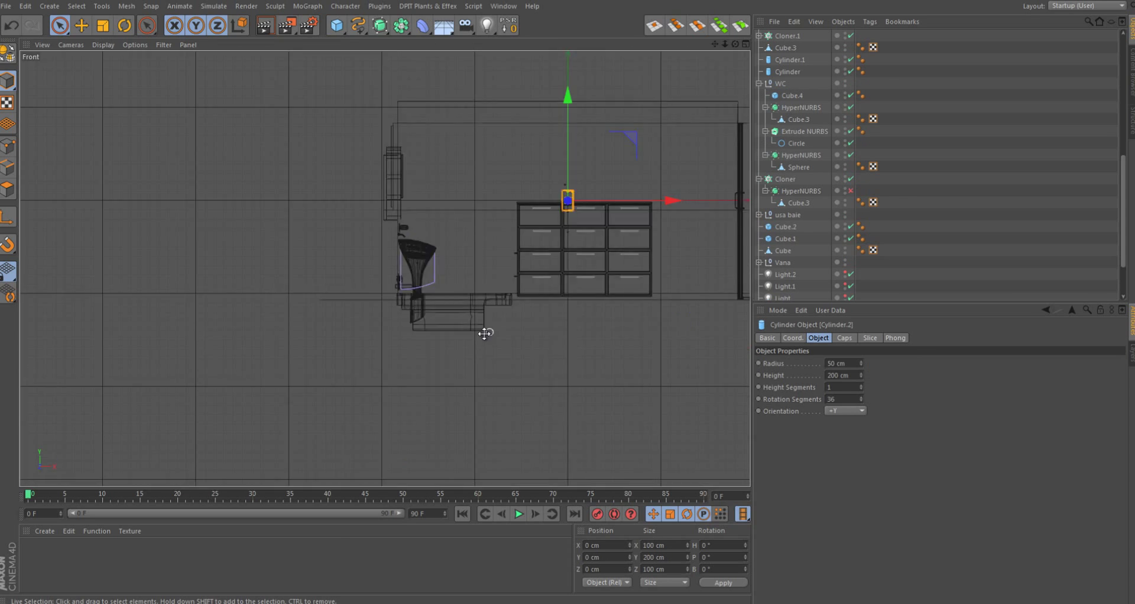
key(F2)
scroll(552, 238, down, 2)
shift+click(417, 296)
click(631, 180)
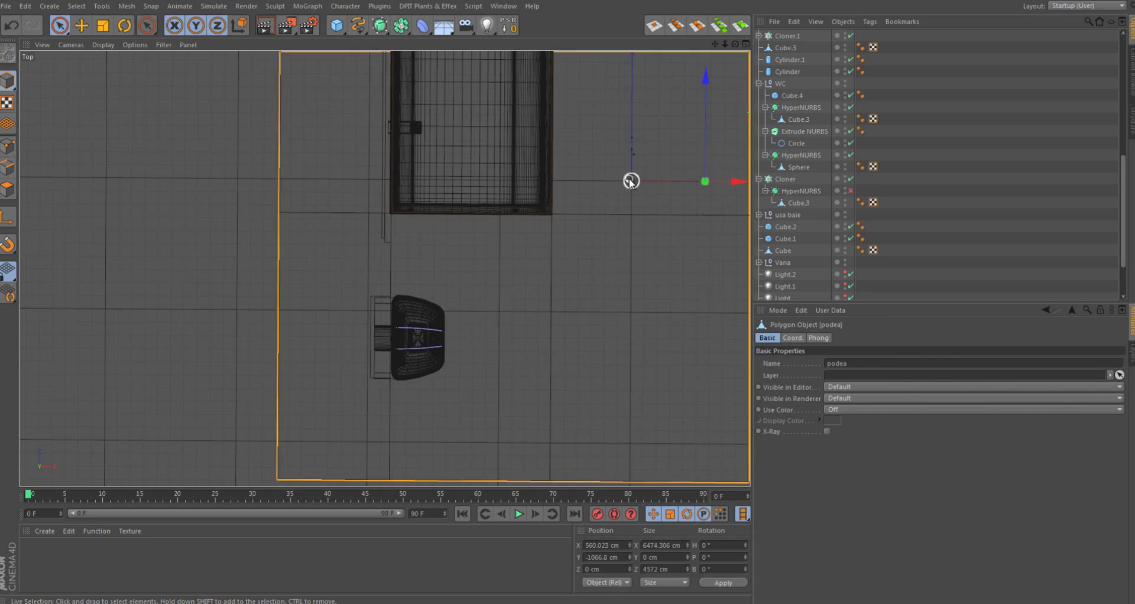
scroll(570, 223, down, 2)
click(513, 275)
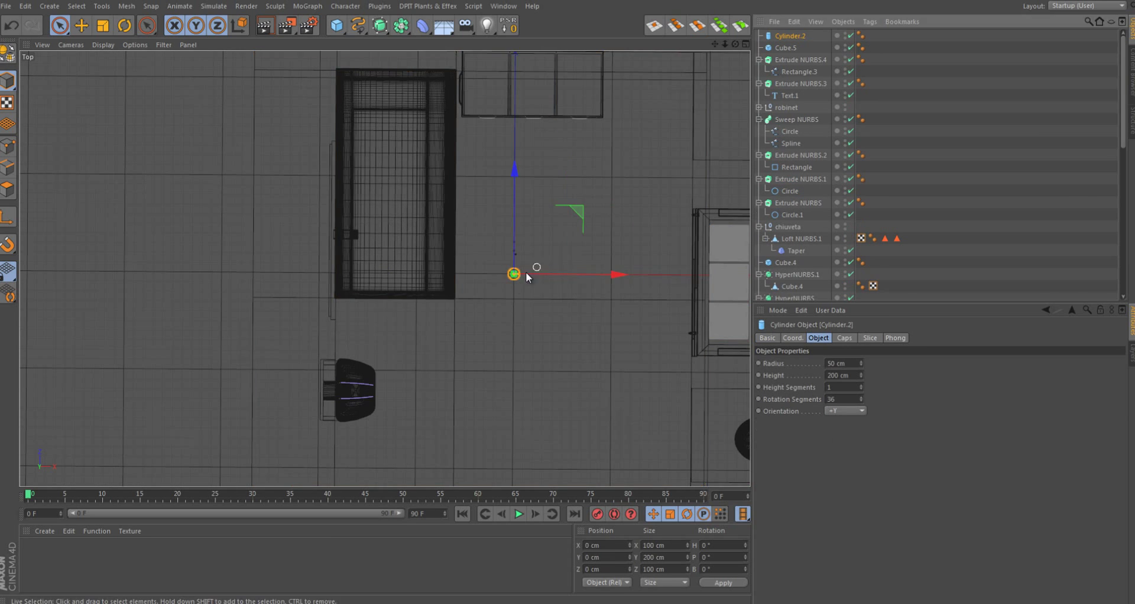
scroll(427, 219, up, 3)
scroll(333, 158, up, 3)
scroll(407, 147, up, 2)
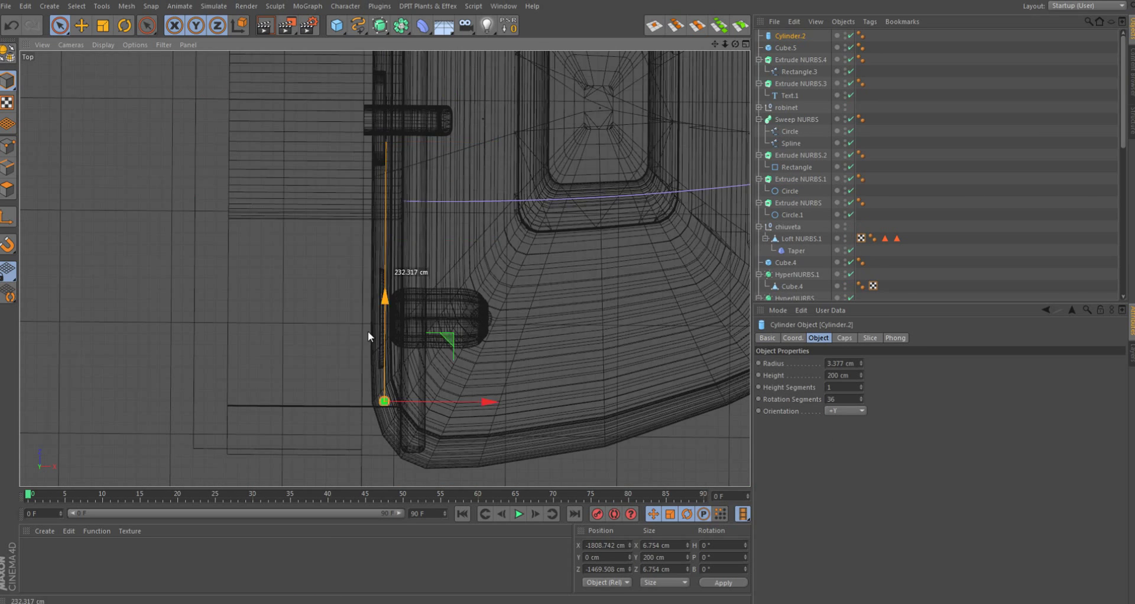
key(F1)
alt+drag(142, 284, 228, 210)
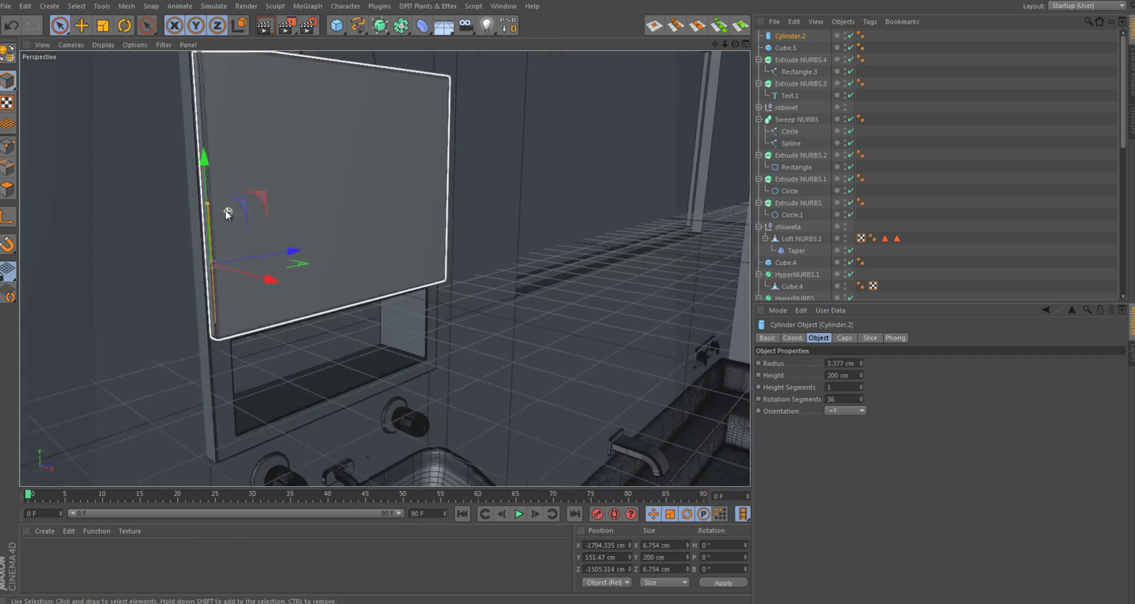
- Nudge the tall panel Cube.5 slightly along its depth and turn off its rounded edges
scroll(268, 147, up, 3)
alt+drag(268, 147, 292, 130)
click(684, 300)
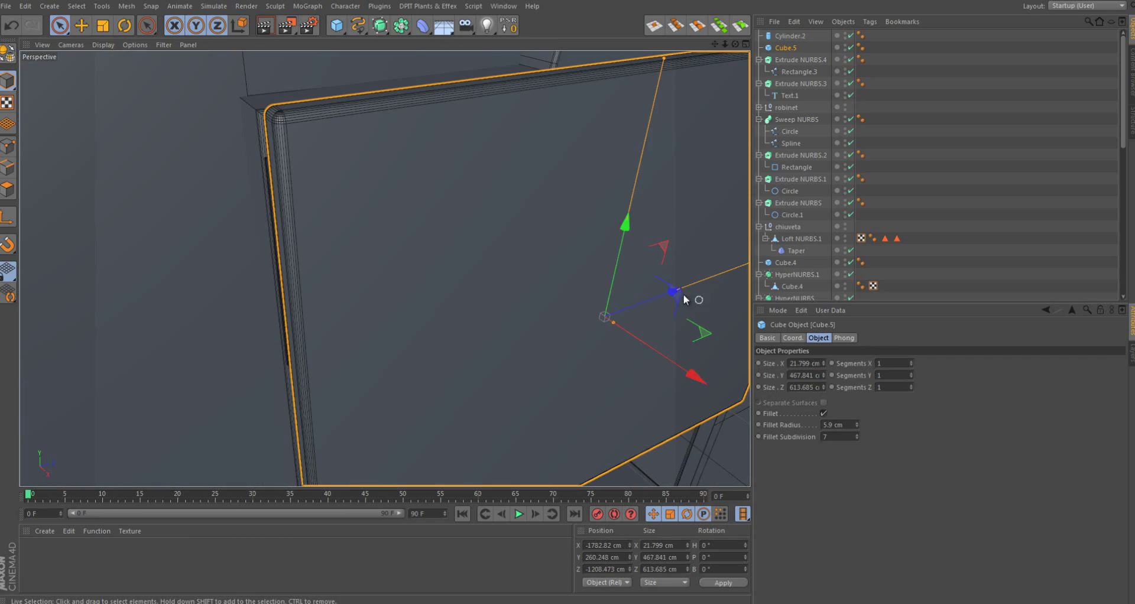
drag(680, 291, 674, 290)
scroll(555, 212, down, 3)
mouse_move(555, 212)
alt+mouse_down()
mouse_move(252, 301)
mouse_move(402, 224)
mouse_move(331, 225)
alt+mouse_up()
click(823, 413)
- Make the thin cylinder Cylinder.2 an editable polygon object
click(395, 254)
scroll(284, 172, up, 5)
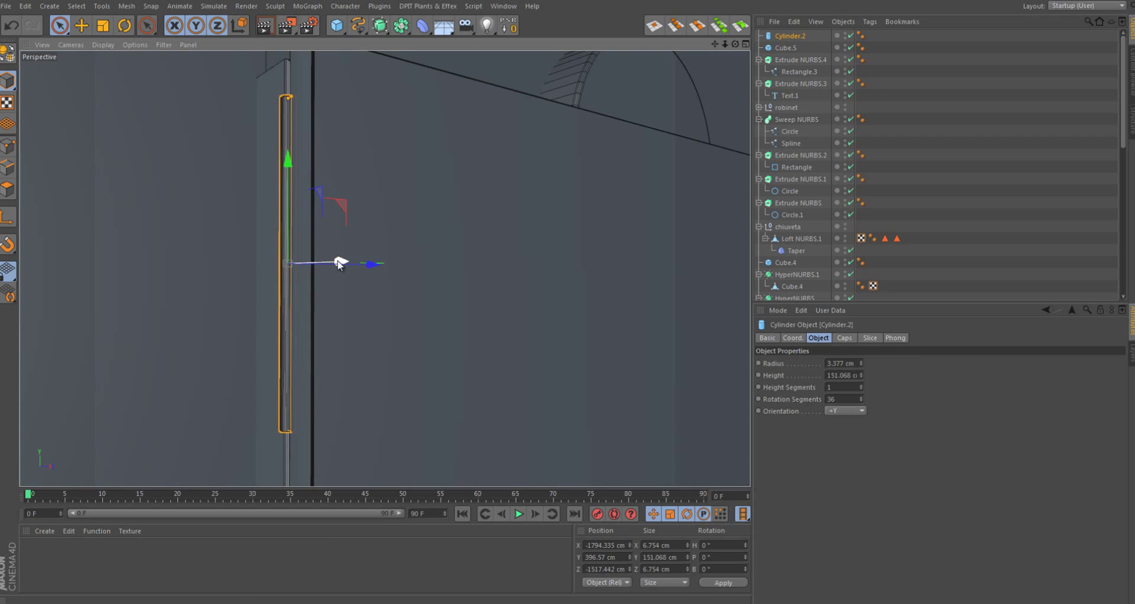
mouse_move(339, 263)
alt+mouse_down()
mouse_move(375, 421)
mouse_move(252, 114)
alt+mouse_up()
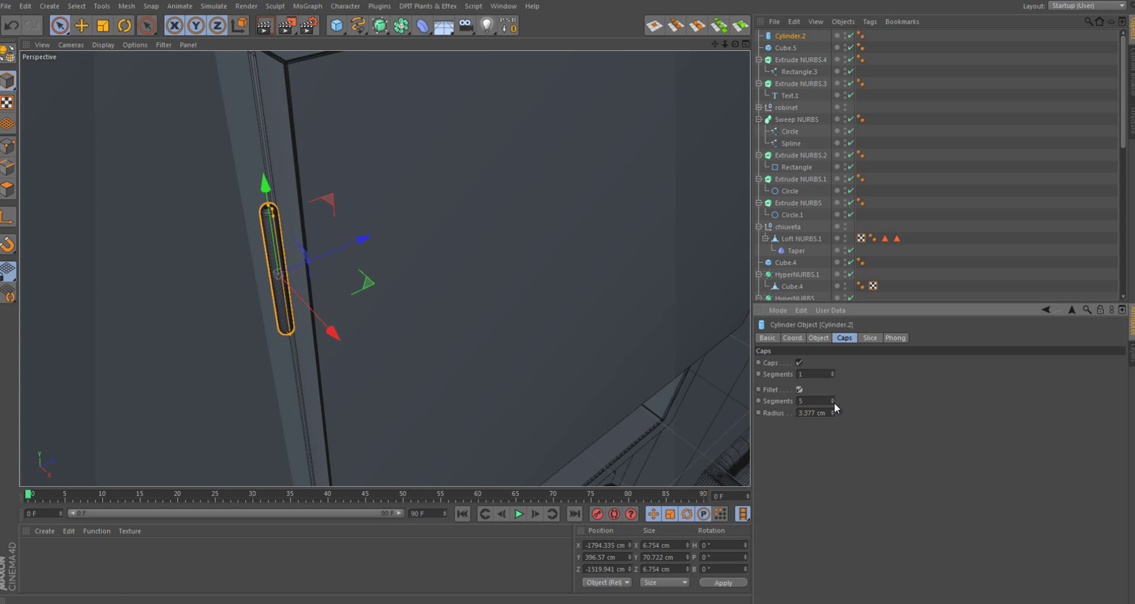
key(c)
alt+drag(319, 221, 198, 159)
scroll(322, 170, up, 3)
- Inset the cylinder's faces to isolate a middle band and shrink that band slimmer
key(ctrl+a)
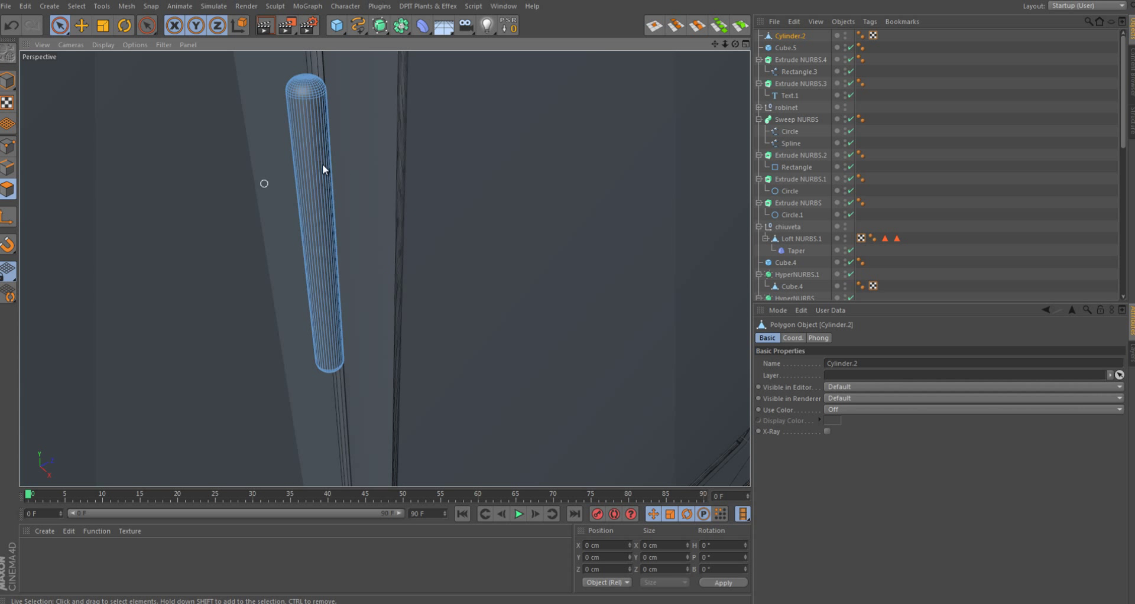
key(i)
drag(680, 296, 528, 186)
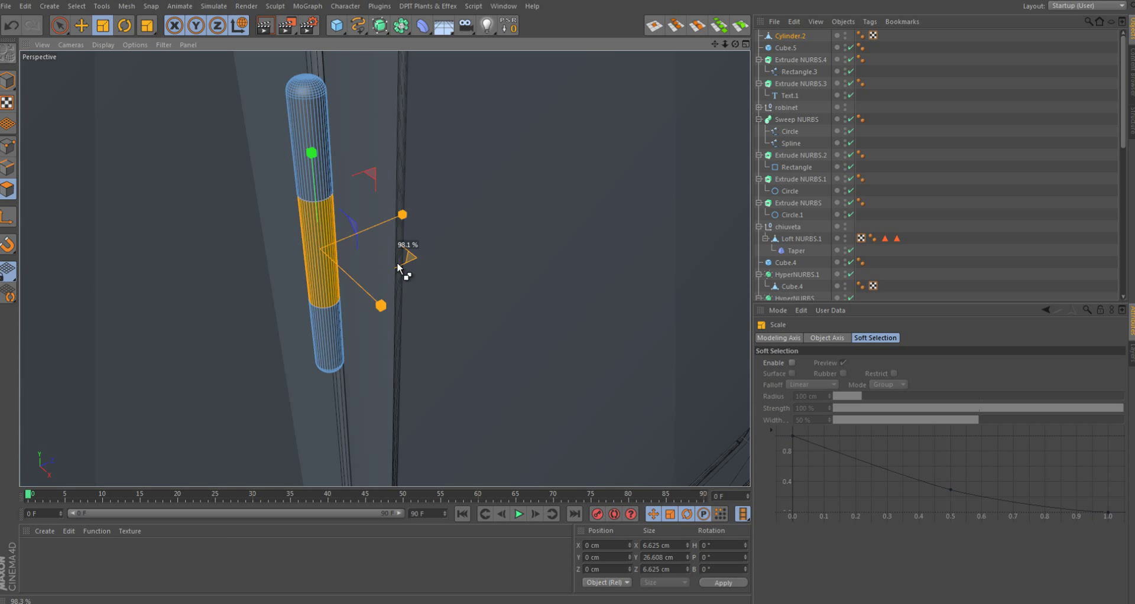
drag(401, 267, 431, 257)
scroll(432, 257, up, 1)
drag(301, 249, 277, 249)
key(i)
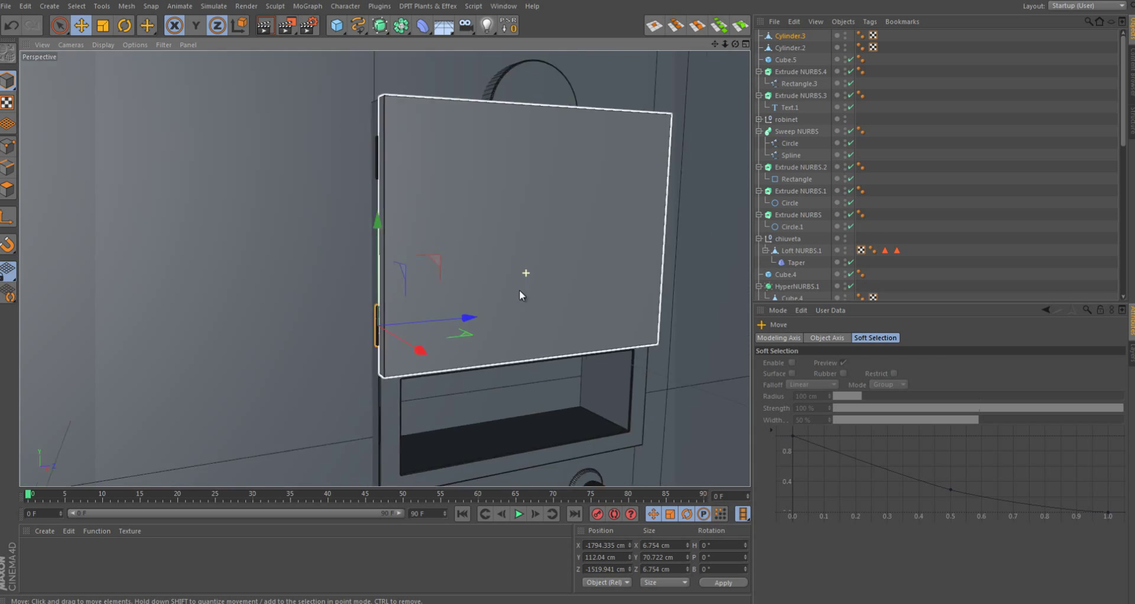
- Select the door panel Cube.5 and inspect it against the mirror, sink and drawer cabinet
alt+drag(520, 290, 400, 188)
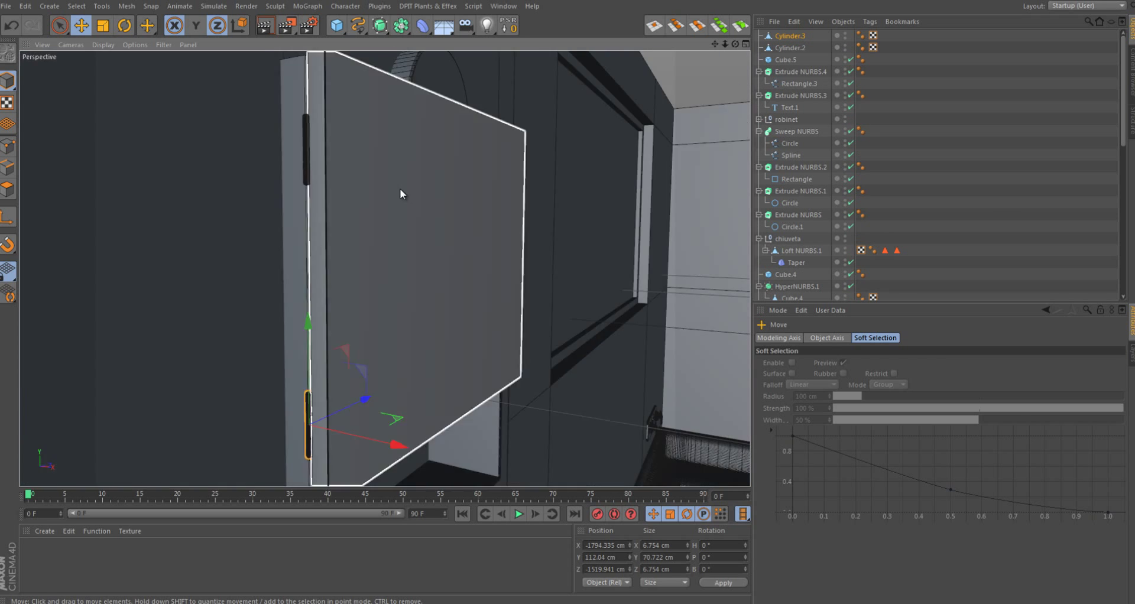
click(513, 314)
mouse_move(623, 324)
alt+mouse_down()
mouse_move(343, 281)
mouse_move(357, 339)
mouse_move(298, 283)
mouse_move(445, 294)
mouse_move(330, 182)
mouse_move(348, 162)
mouse_move(825, 372)
alt+mouse_up()
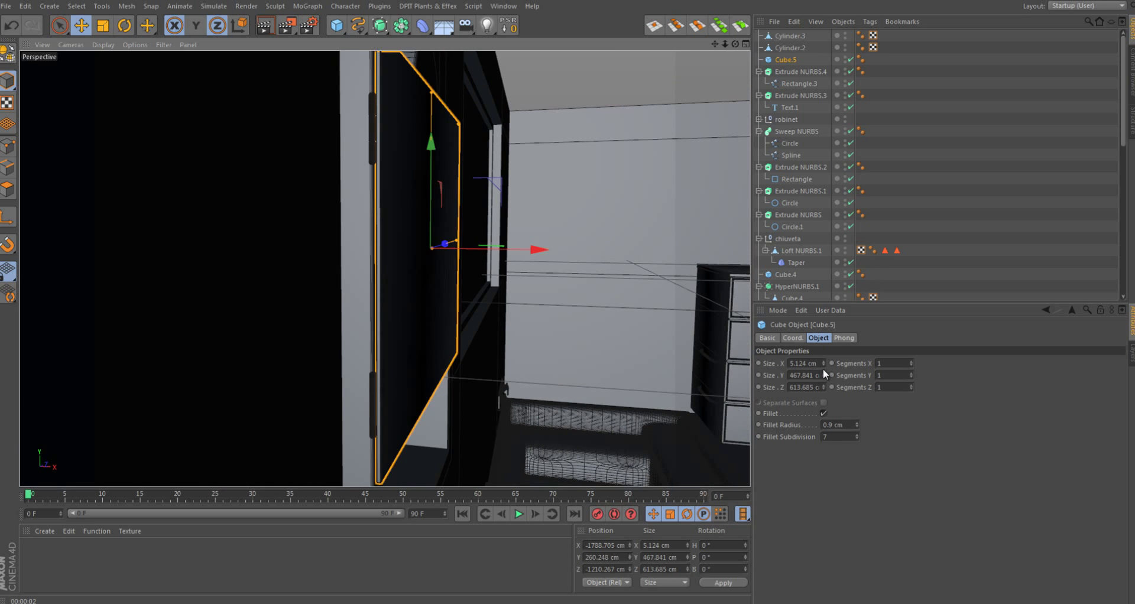
mouse_move(733, 340)
alt+mouse_down()
mouse_move(324, 283)
mouse_move(402, 283)
mouse_move(334, 294)
mouse_move(324, 270)
mouse_move(267, 260)
mouse_move(273, 205)
mouse_move(568, 314)
mouse_move(563, 430)
mouse_move(499, 307)
alt+mouse_up()
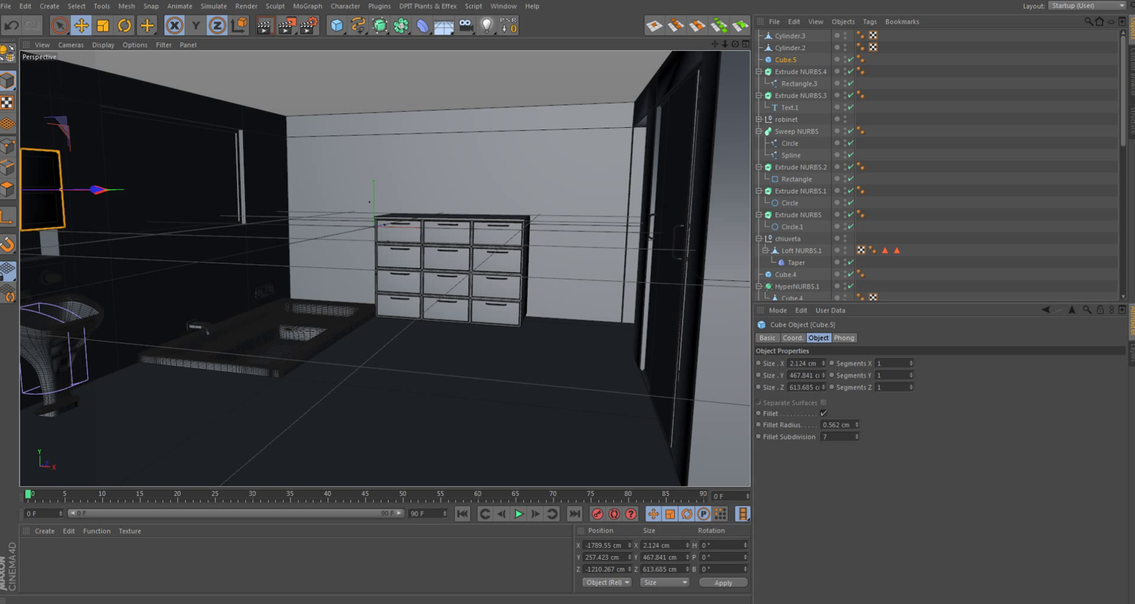
- Add a capsule primitive and place it above the mirror along the wall
key(o)
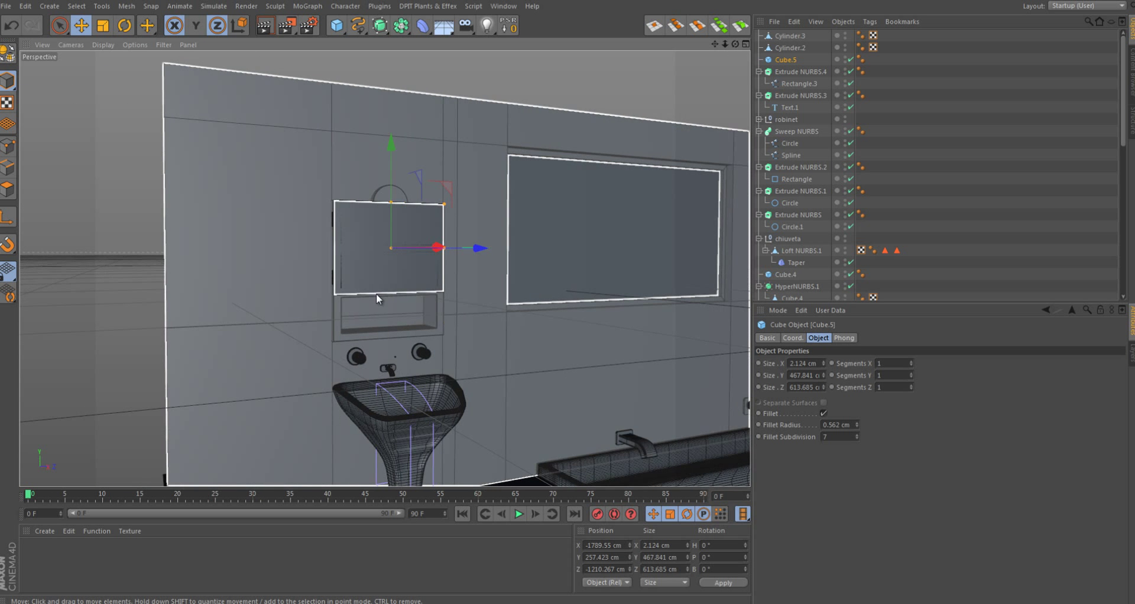
click(337, 25)
click(467, 72)
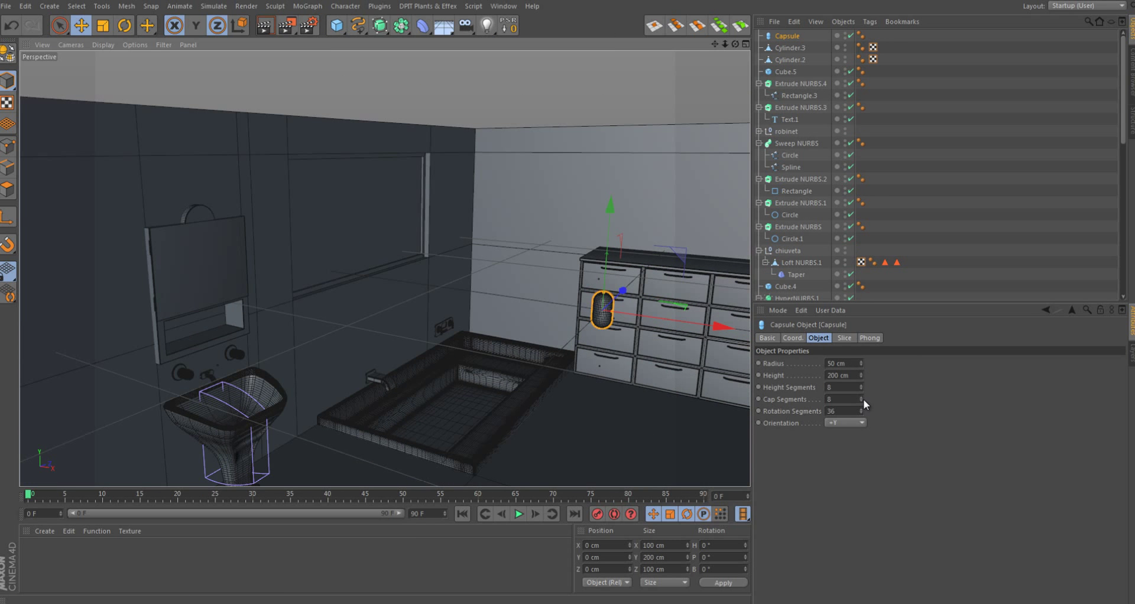
drag(602, 309, 375, 287)
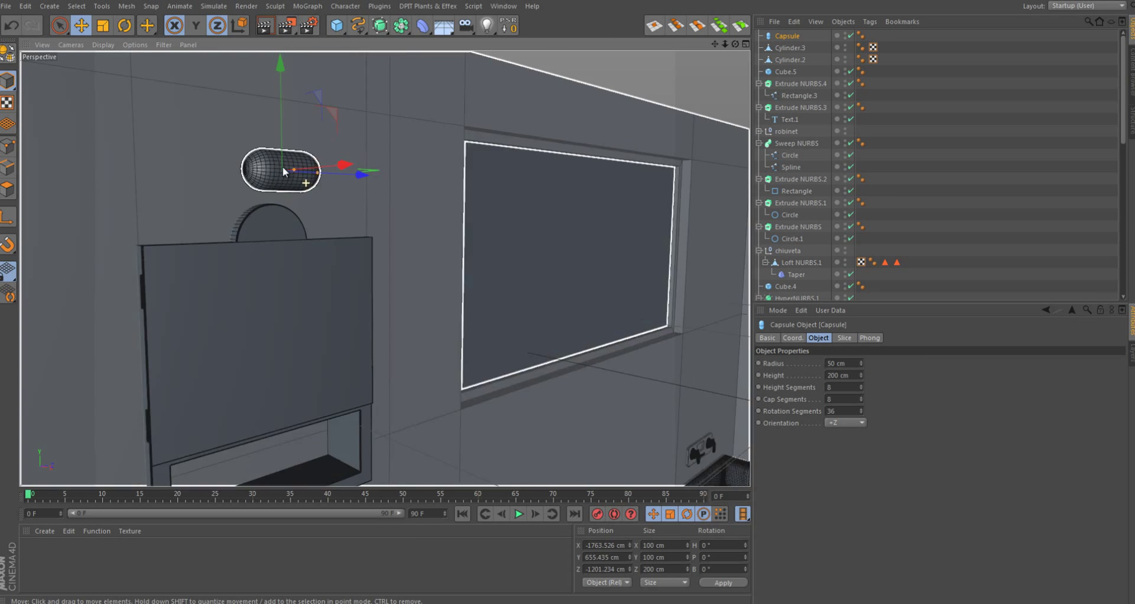
drag(284, 172, 320, 171)
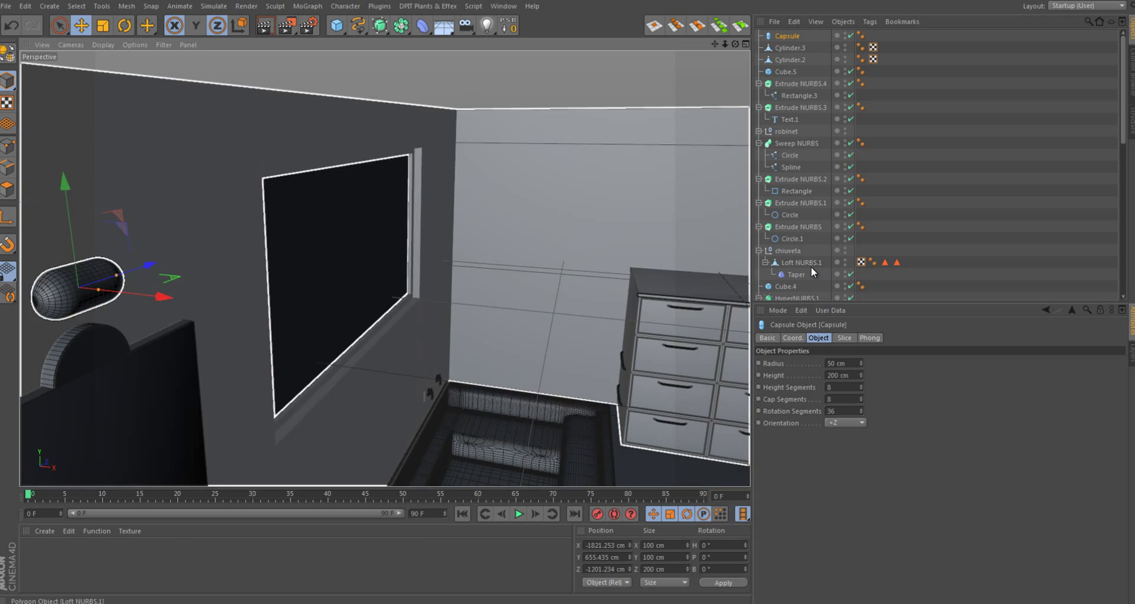
- Enable slicing on the capsule with From -90° and To 90°
click(844, 338)
click(808, 363)
double_click(822, 386)
text(90)
key(Tab)
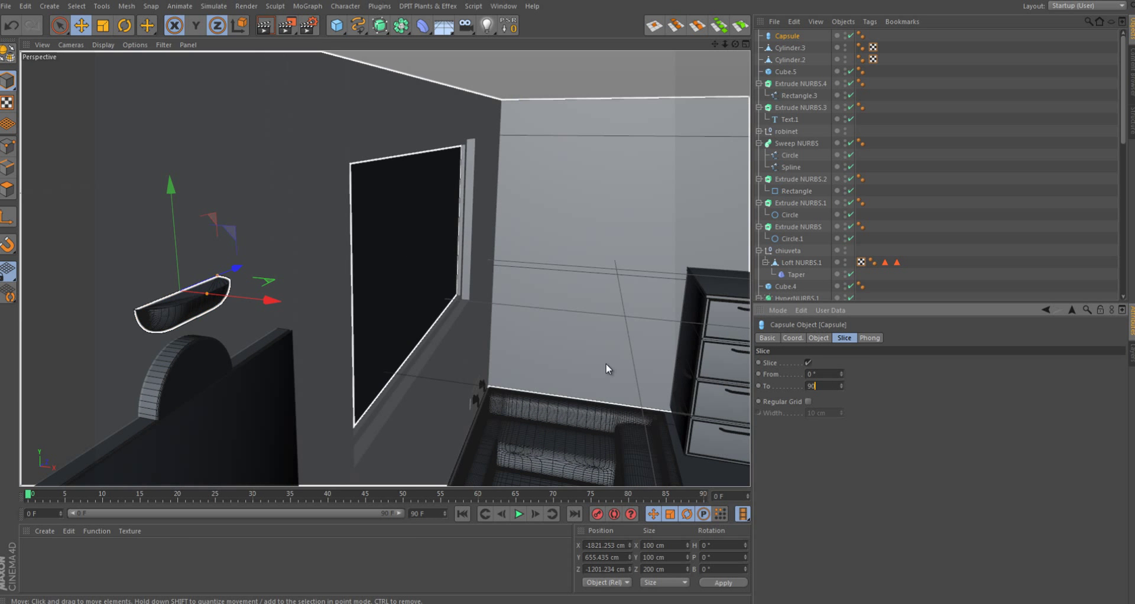
text(180-90)
key(Return)
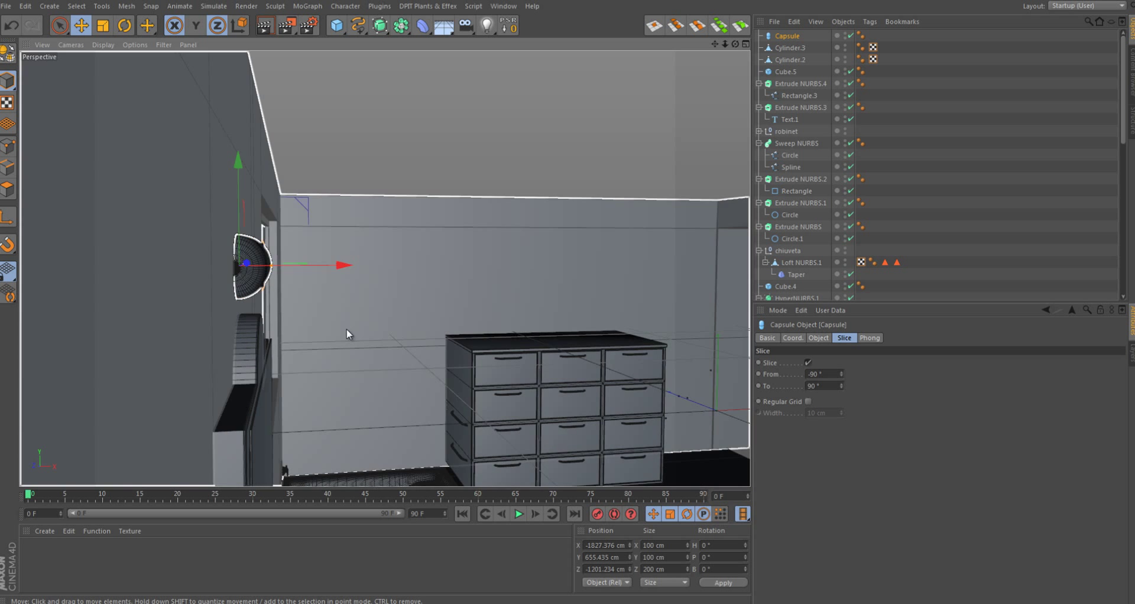
alt+drag(290, 353, 267, 377)
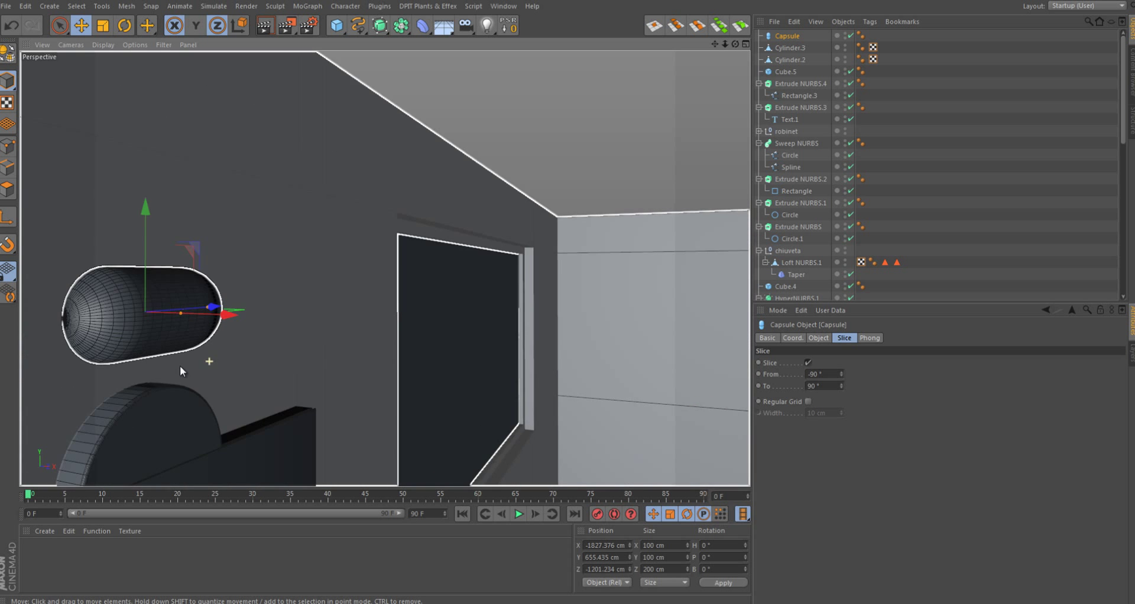
alt+drag(290, 427, 441, 375)
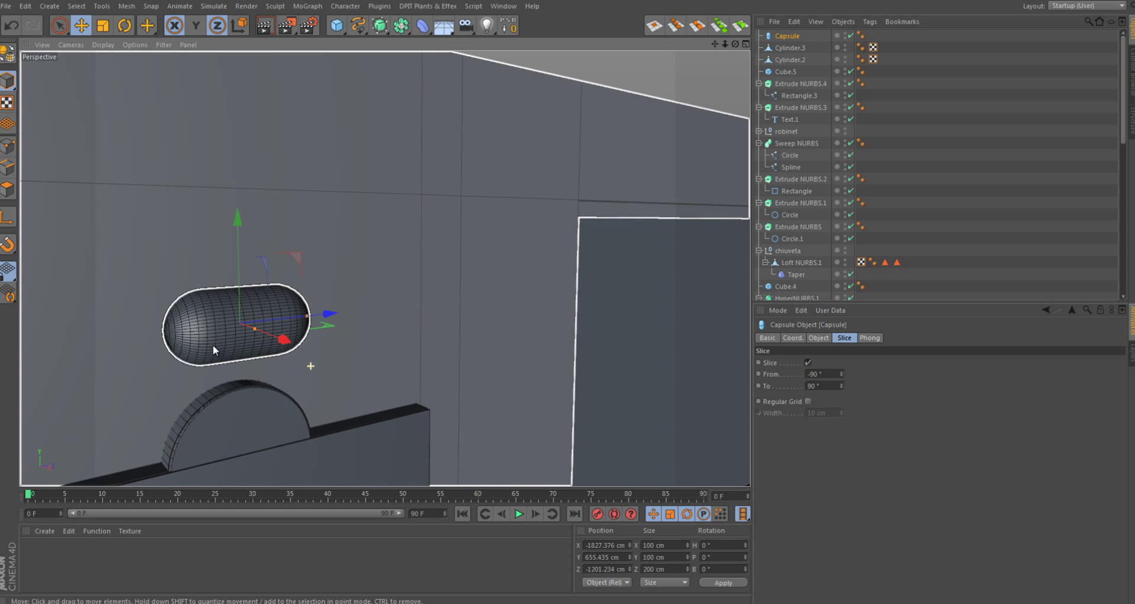
- Make the capsule editable and shrink its middle polygon ring to about 79%
key(c)
key(u~l)
key(t)
mouse_move(263, 314)
alt+mouse_down()
mouse_move(289, 300)
mouse_move(299, 273)
alt+mouse_up()
key(ctrl+z)
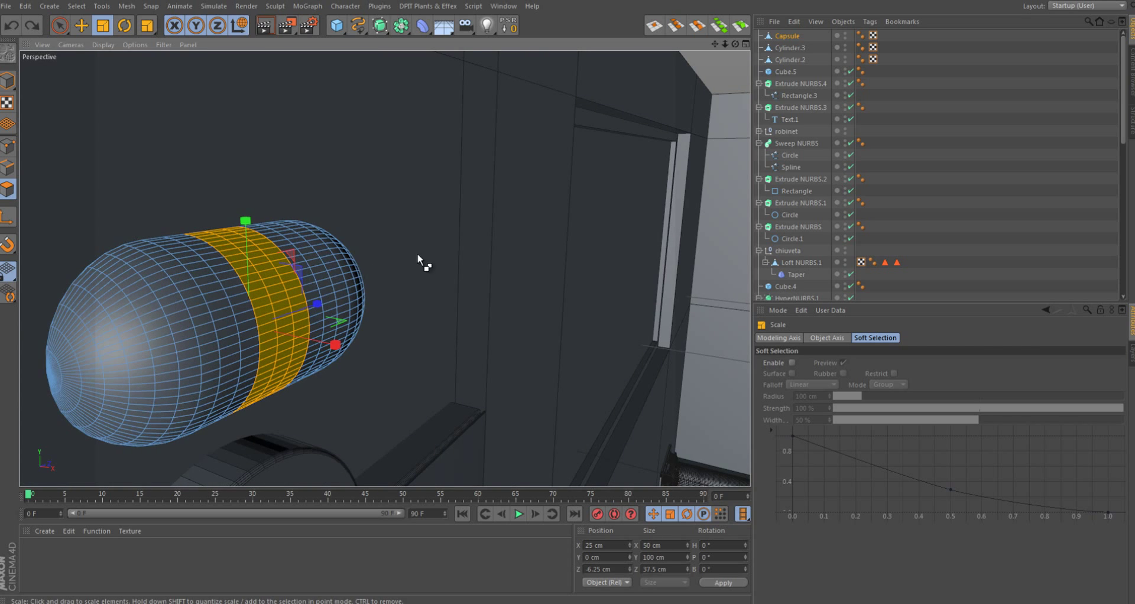
alt+drag(417, 256, 391, 336)
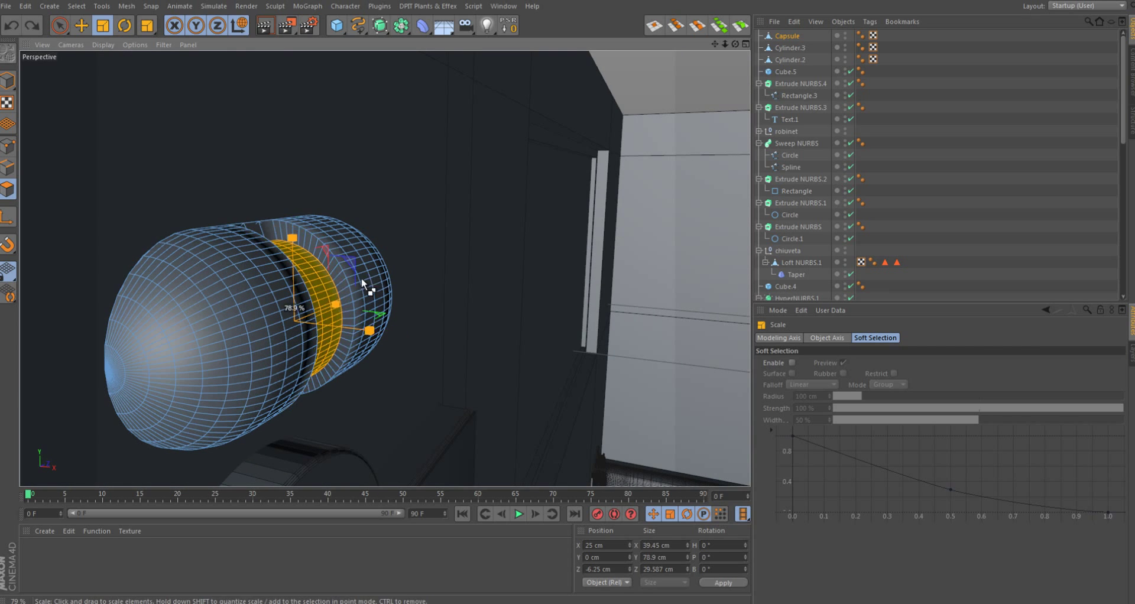
mouse_move(362, 283)
alt+mouse_down()
mouse_move(357, 360)
mouse_move(366, 299)
mouse_move(301, 355)
alt+mouse_up()
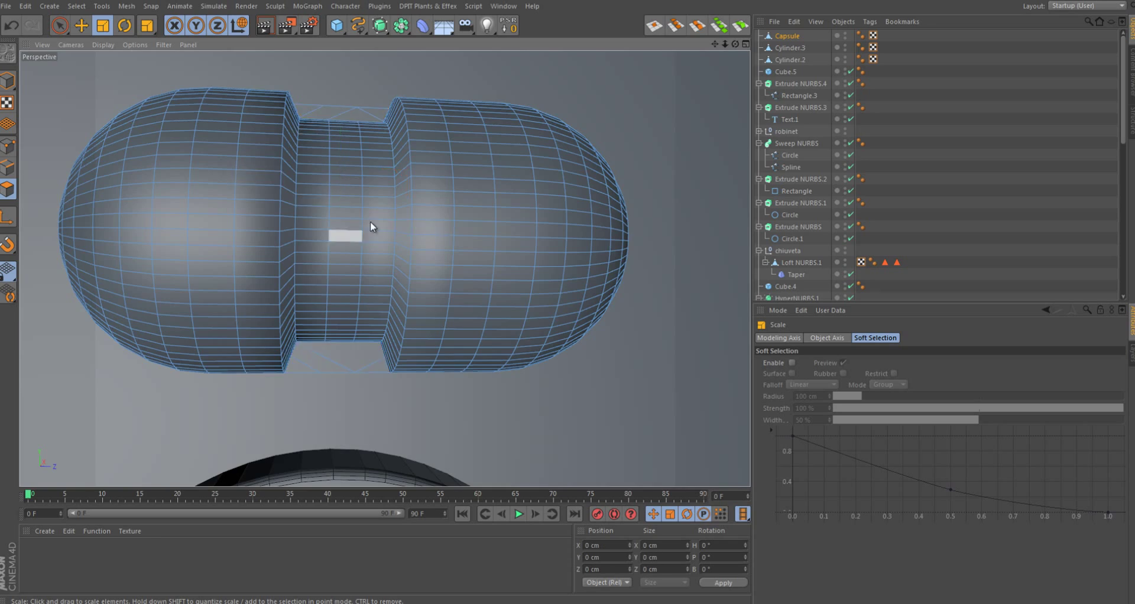
- Box-select the capsule's right half and other sections and scale them up
mouse_move(370, 227)
alt+mouse_down()
mouse_move(519, 382)
mouse_move(351, 308)
alt+mouse_up()
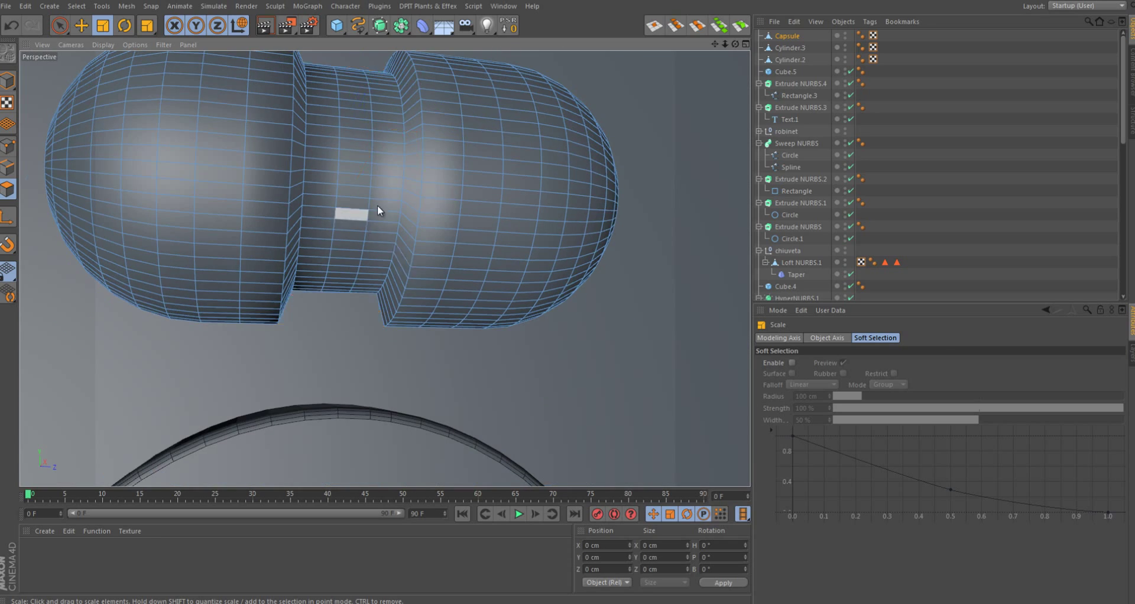
scroll(378, 211, down, 5)
key(0)
key(t)
mouse_move(392, 356)
alt+mouse_down()
mouse_move(500, 330)
mouse_move(453, 309)
mouse_move(474, 303)
alt+mouse_up()
mouse_move(473, 303)
alt+mouse_down()
mouse_move(507, 376)
mouse_move(378, 395)
mouse_move(106, 297)
mouse_move(283, 254)
alt+mouse_up()
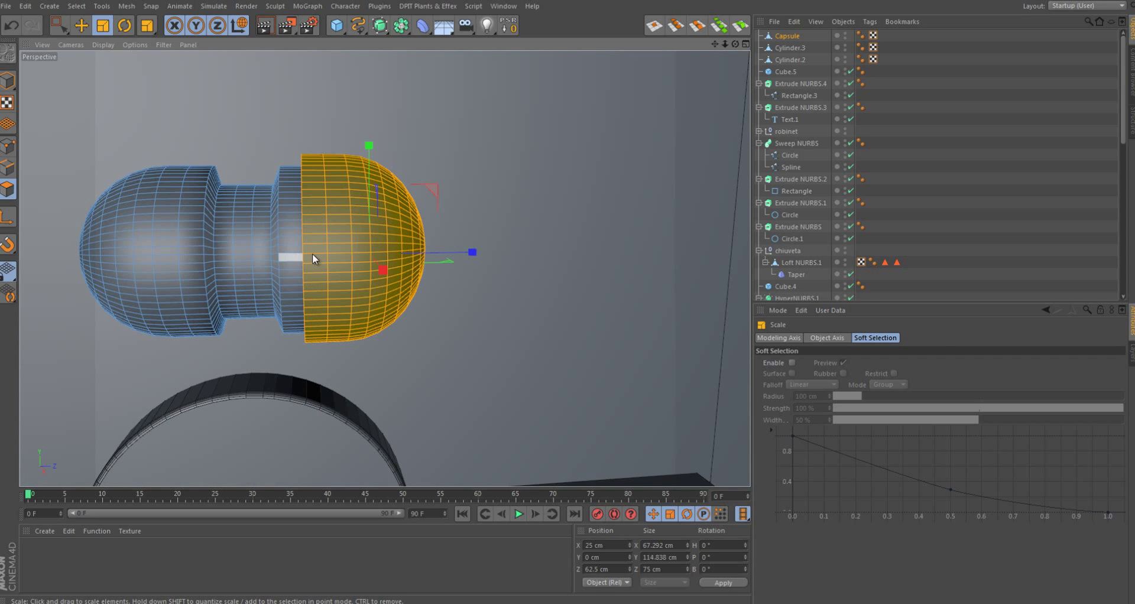
click(345, 278)
alt+drag(345, 279, 406, 183)
mouse_move(473, 244)
mouse_down()
mouse_move(491, 247)
mouse_move(183, 308)
mouse_move(256, 320)
mouse_move(201, 216)
mouse_up()
- Add the left end cap to the selection and scale both end sections into enlarged rounded ends
key(space)
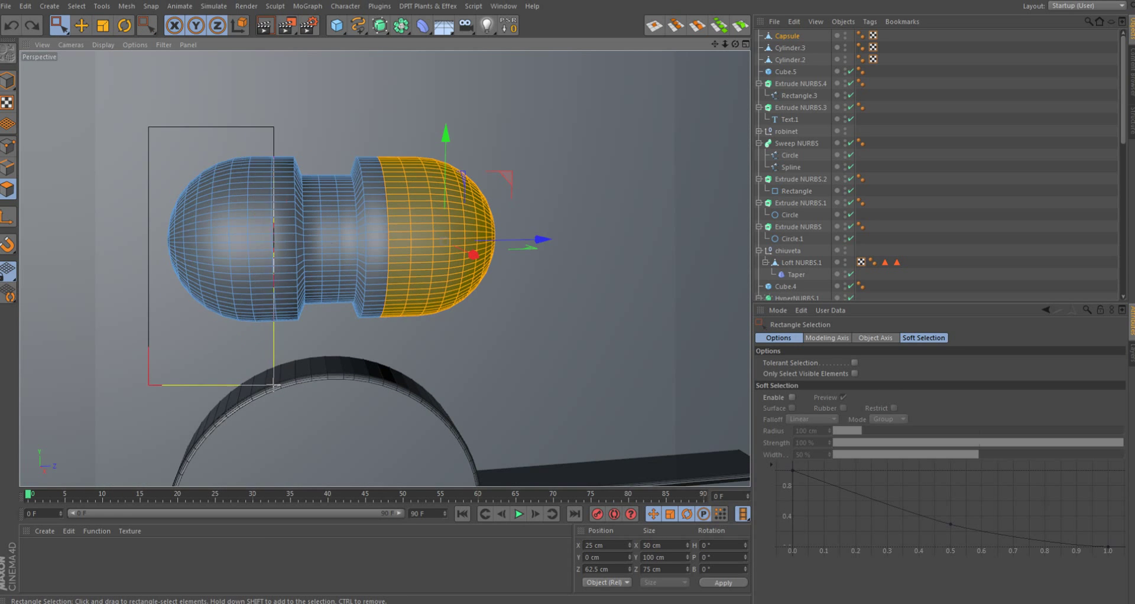
shift+drag(275, 386, 272, 292)
key(t)
alt+drag(286, 359, 414, 207)
drag(414, 207, 429, 210)
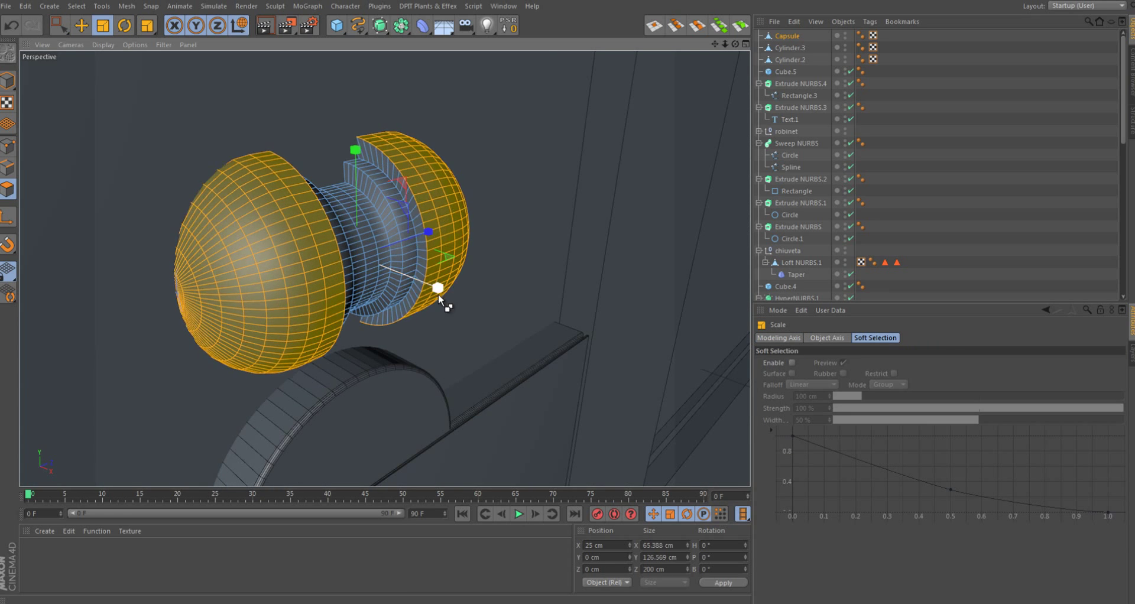
drag(439, 297, 417, 224)
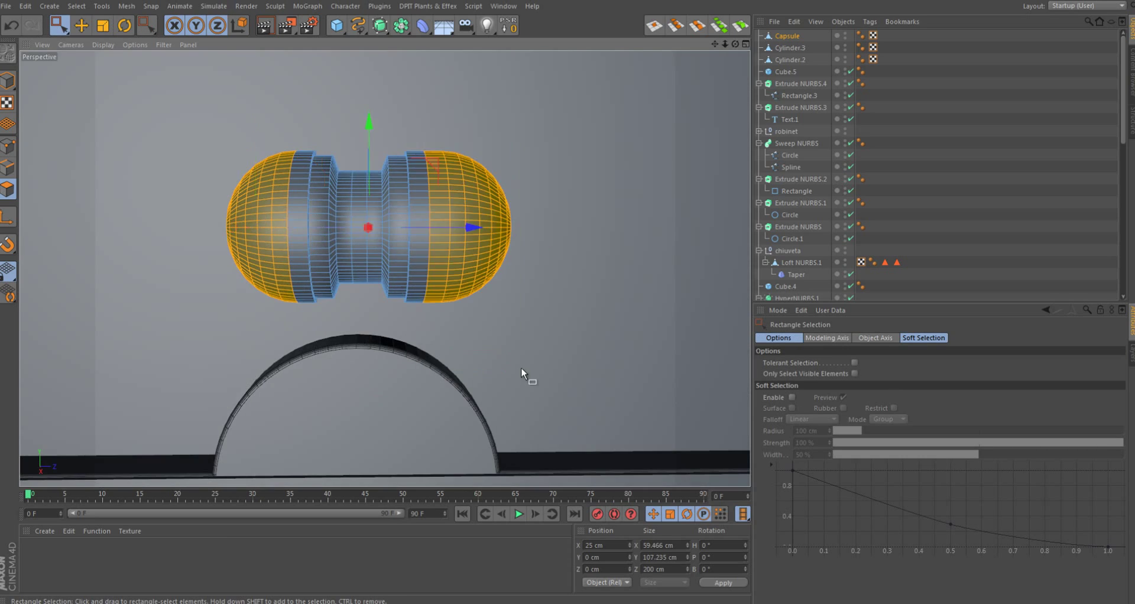
alt+drag(453, 294, 453, 188)
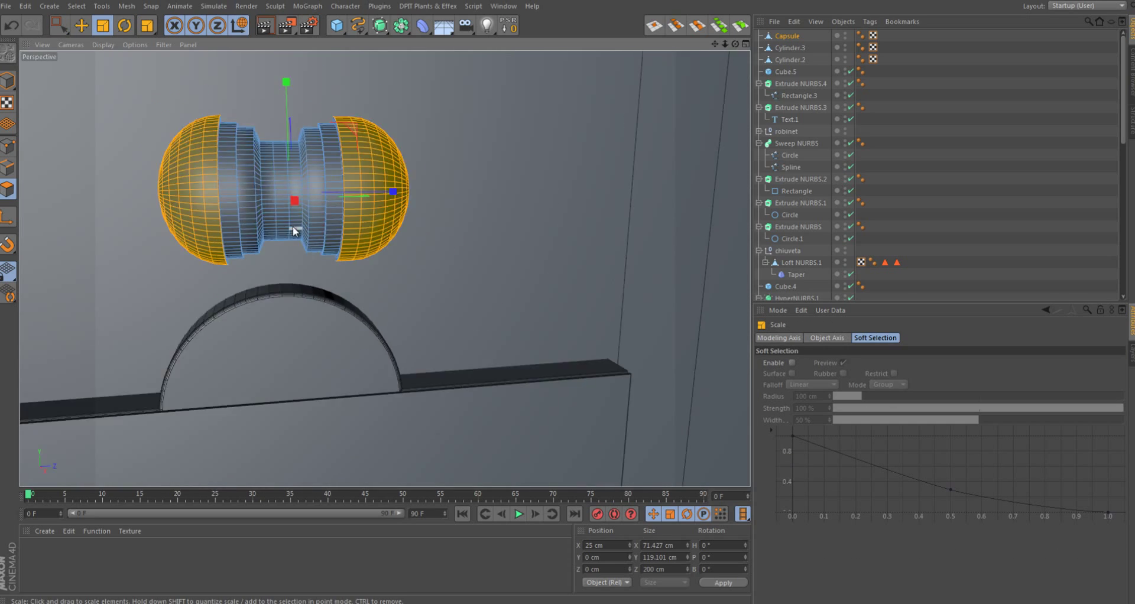
key(e)
mouse_move(490, 244)
alt+mouse_down()
mouse_move(440, 227)
mouse_move(308, 225)
mouse_move(296, 318)
mouse_move(307, 246)
mouse_move(388, 313)
alt+mouse_up()
click(861, 35)
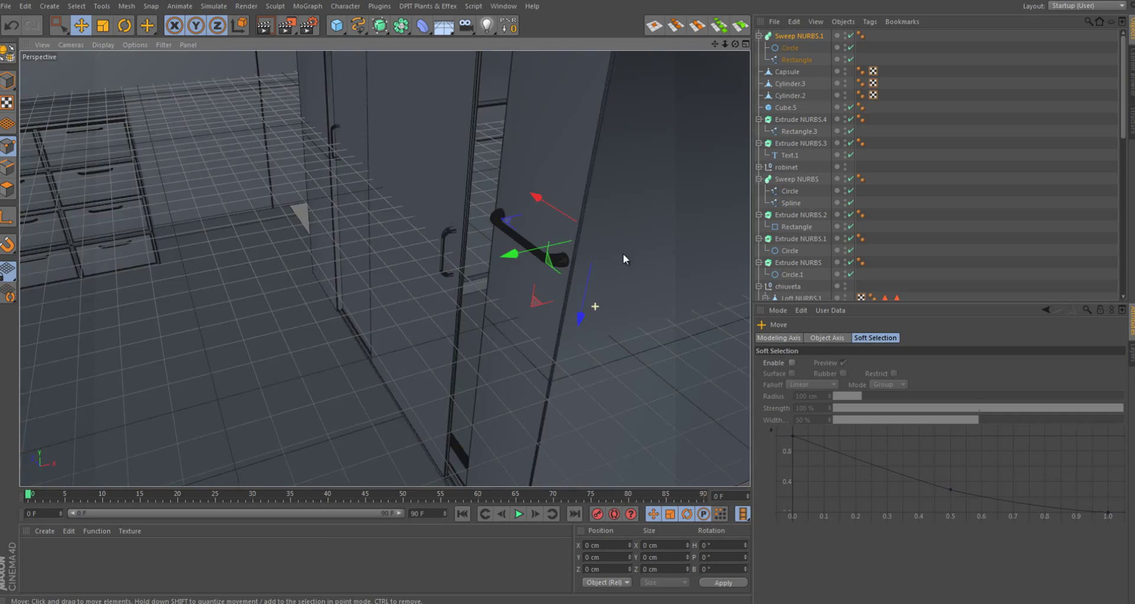
- Extend the swept frame to about 222 cm and add a rectangle spline in front of the dresser
drag(563, 259, 555, 302)
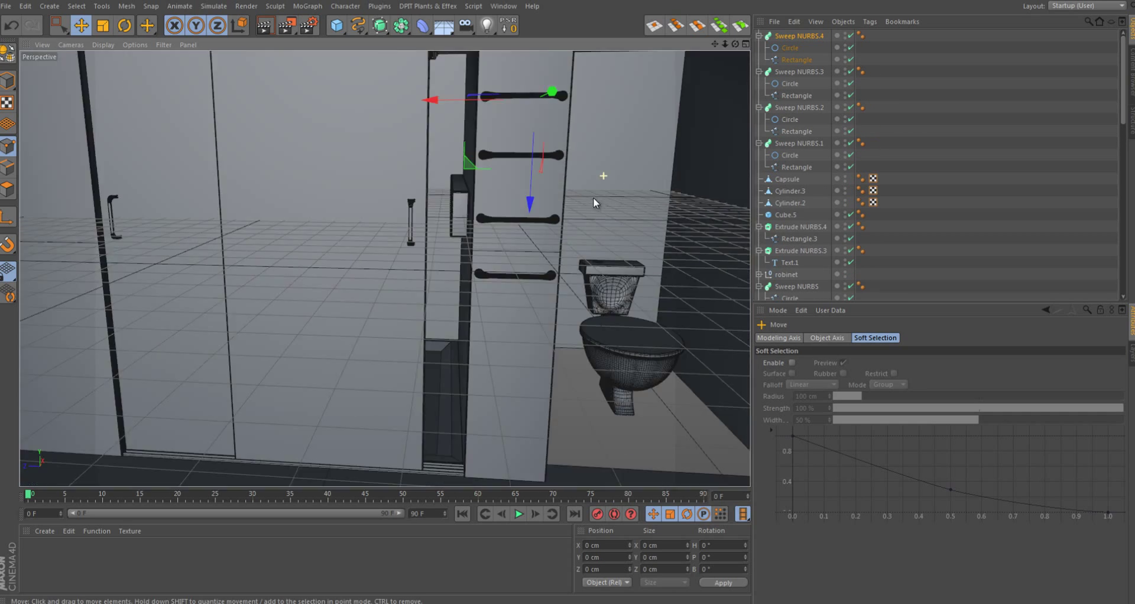
alt+drag(600, 198, 310, 353)
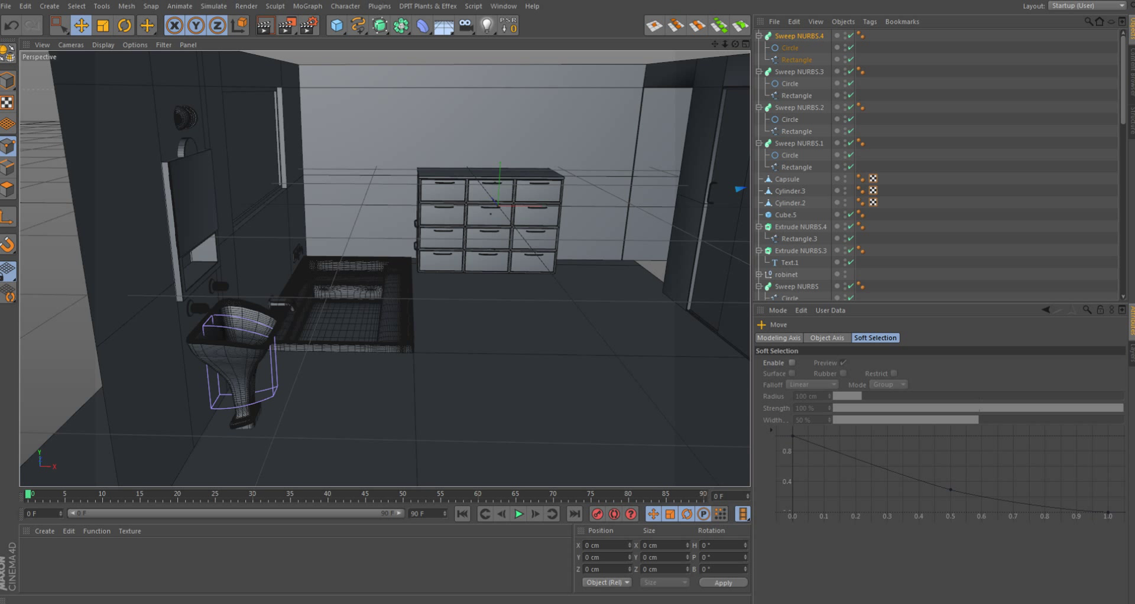
alt+drag(646, 400, 644, 361)
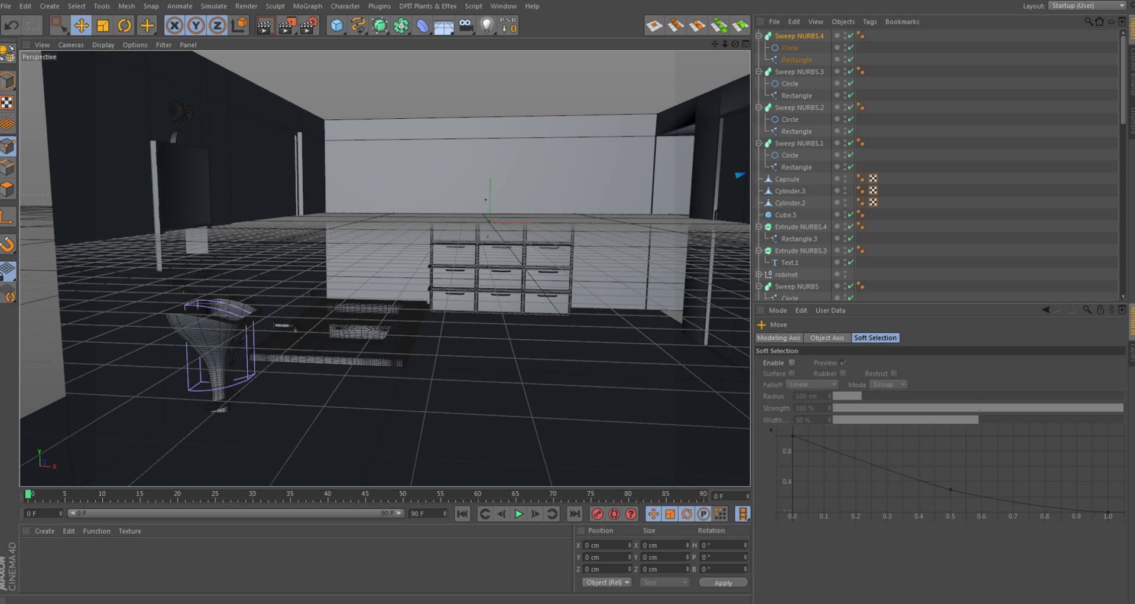
alt+drag(477, 332, 467, 296)
click(358, 25)
click(414, 142)
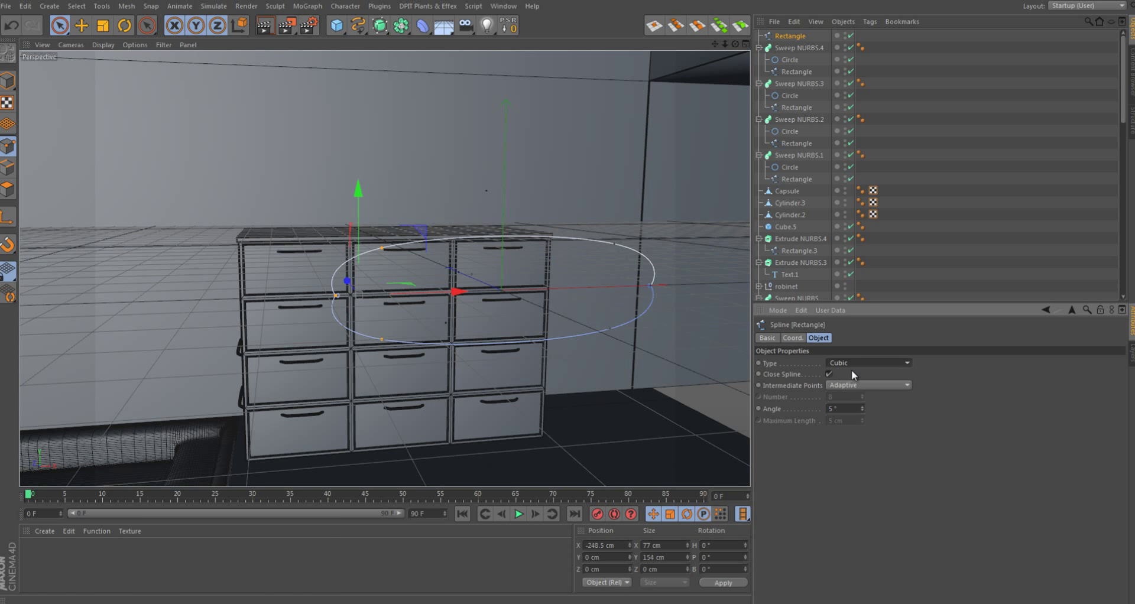
- Make the rectangle an editable spline and scale its points down to about a third
key(ctrl+z)
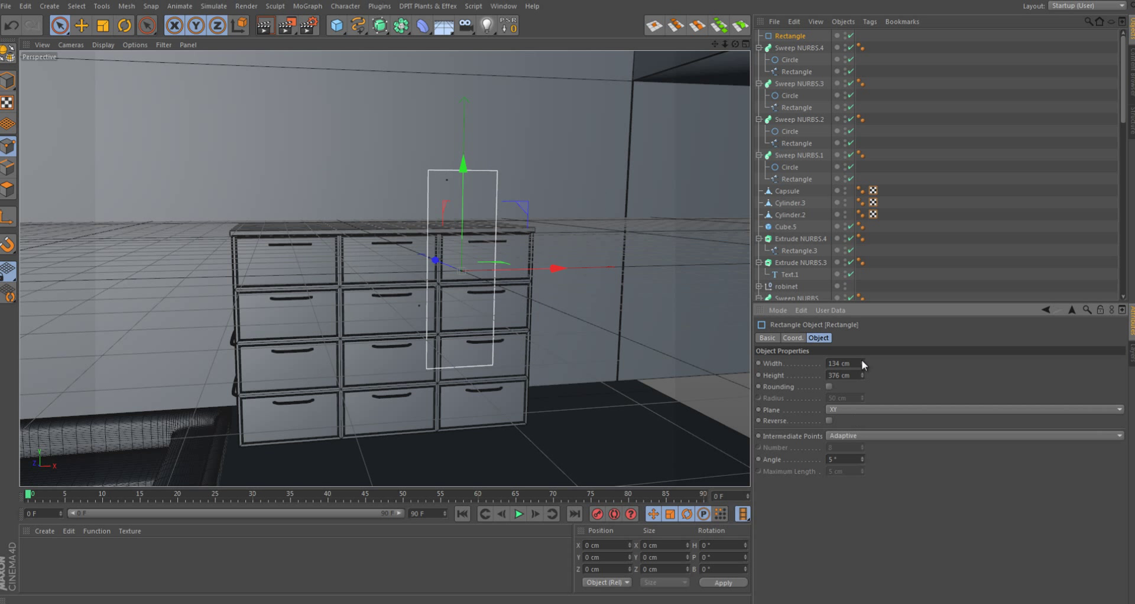
key(c)
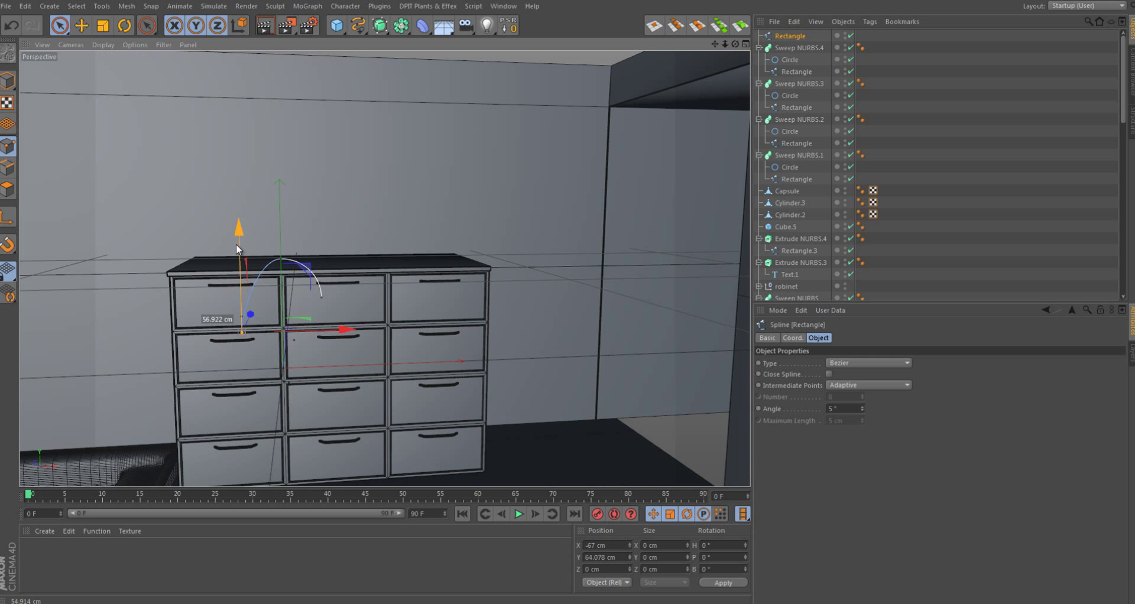
click(386, 351)
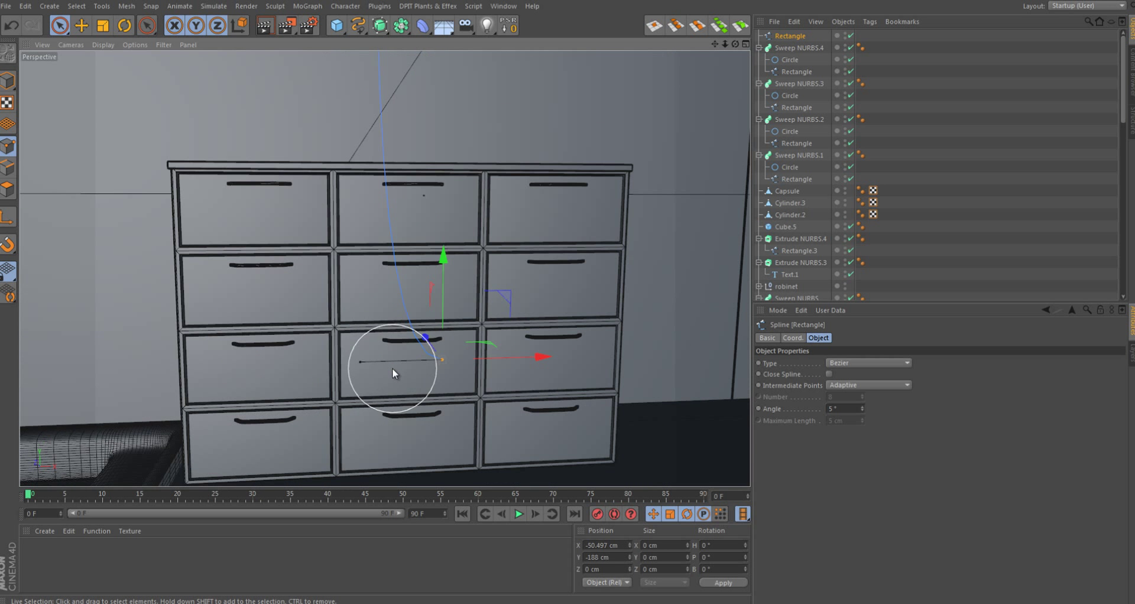
key(t)
drag(453, 271, 434, 388)
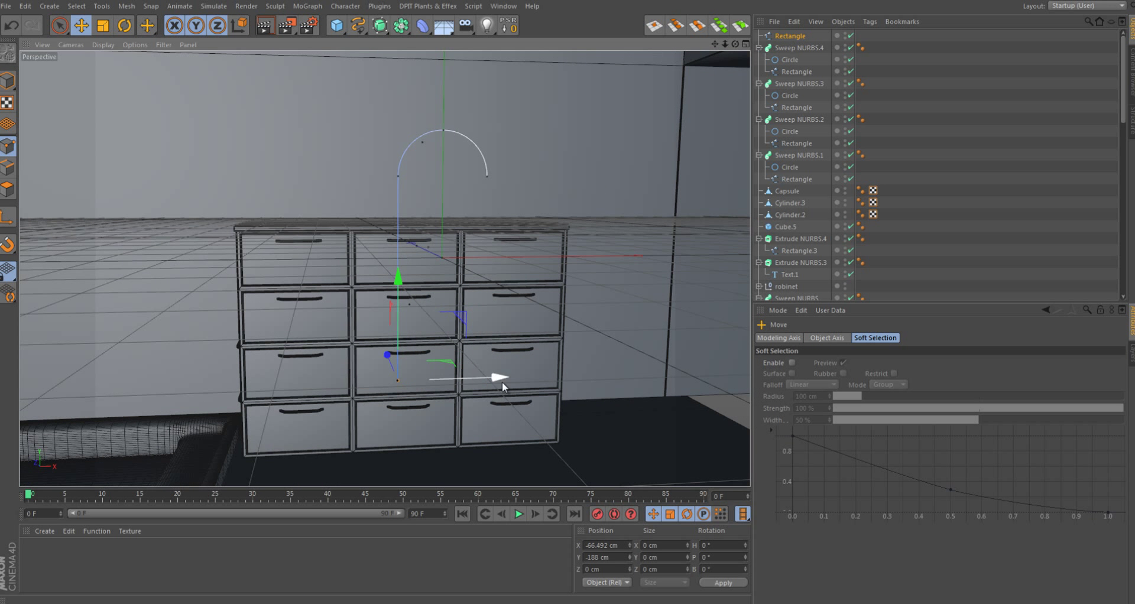
- Open the spline by removing its closing side, leaving a U-shaped curve
key(space)
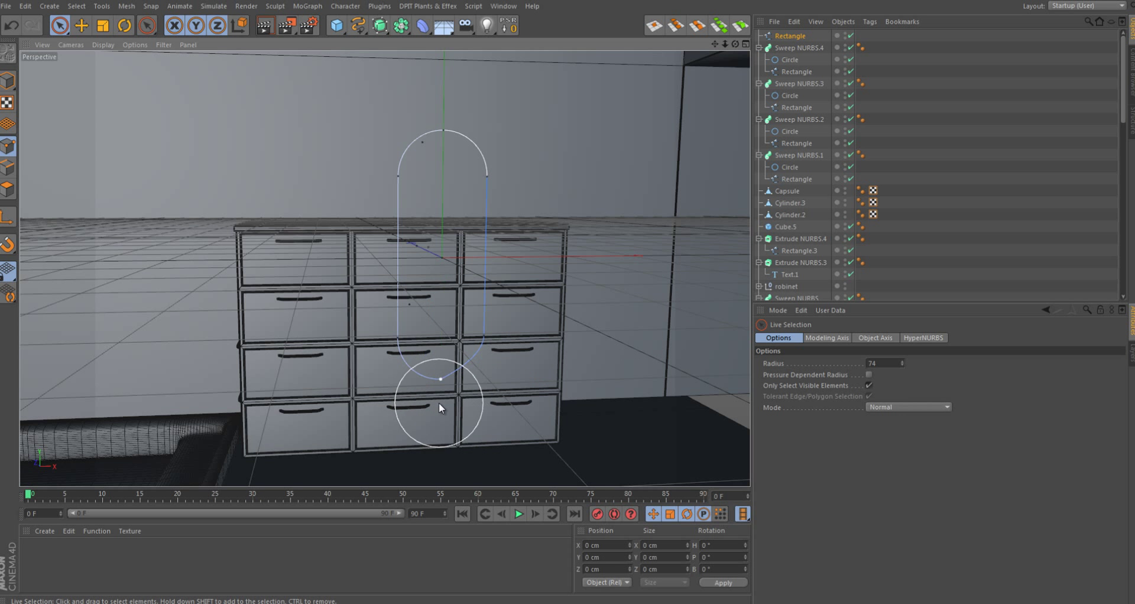
click(829, 374)
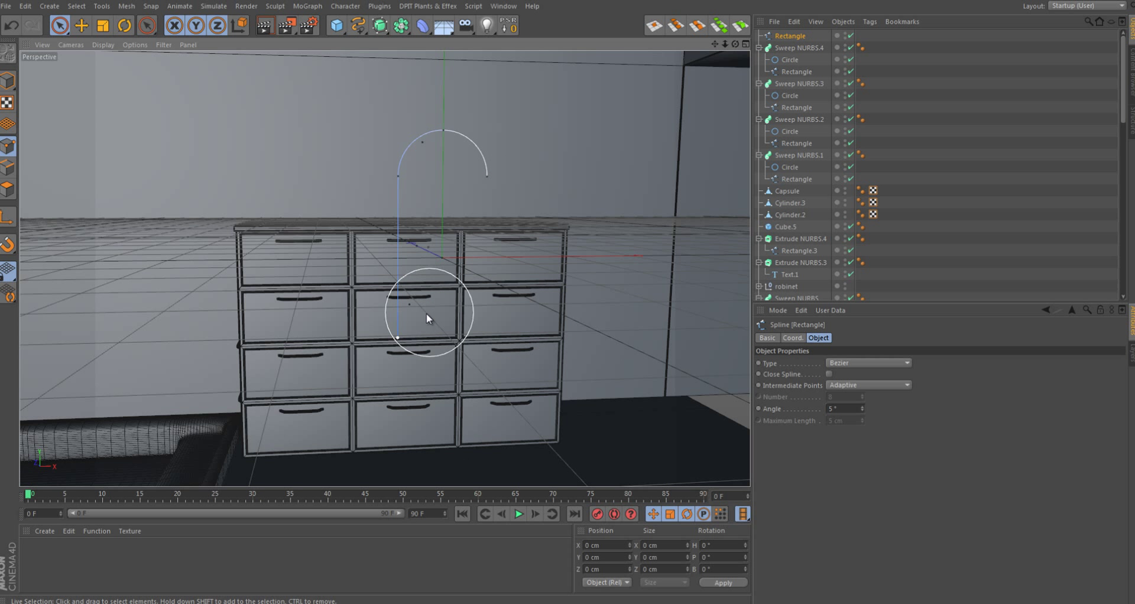
key(ctrl+z)
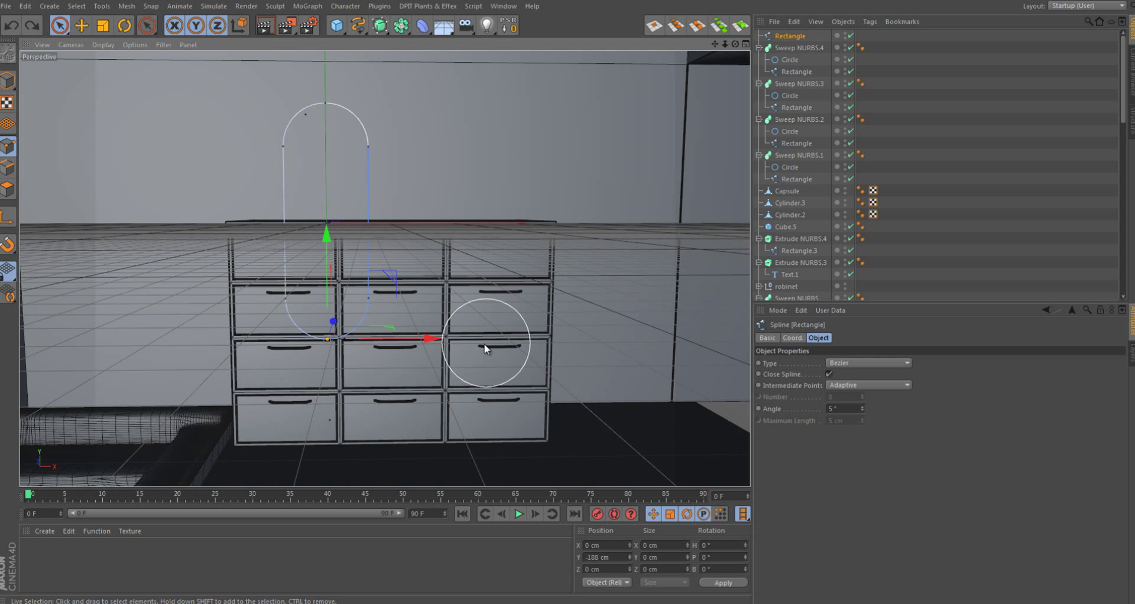
key(ctrl+y)
right_click(381, 321)
click(441, 530)
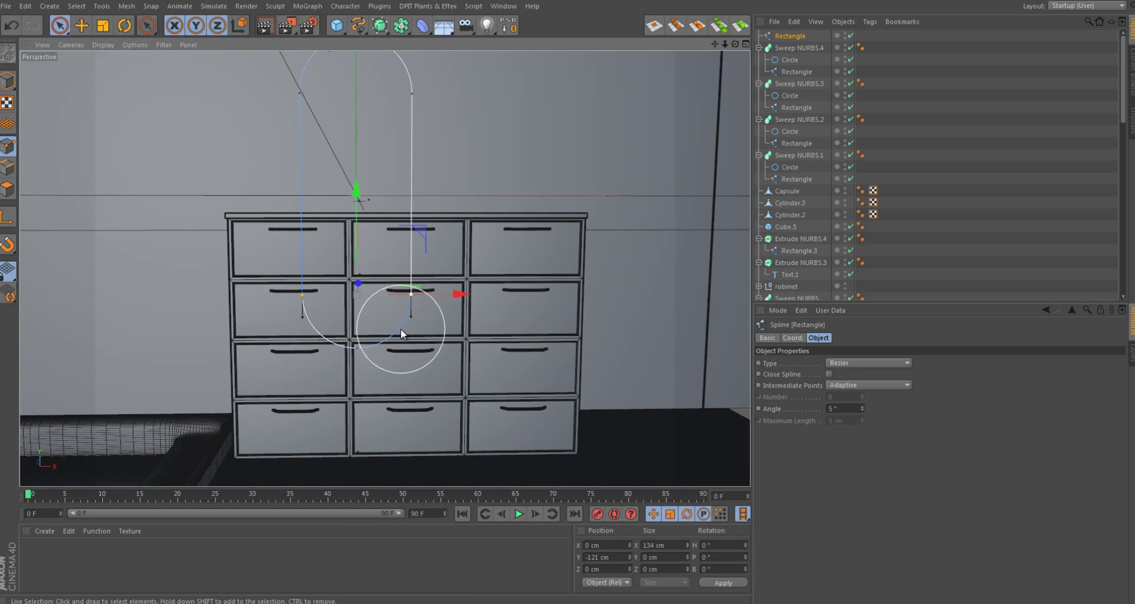
- Rotate the U-shaped curve 90° onto its side above the cabinet
key(r)
drag(438, 315, 587, 148)
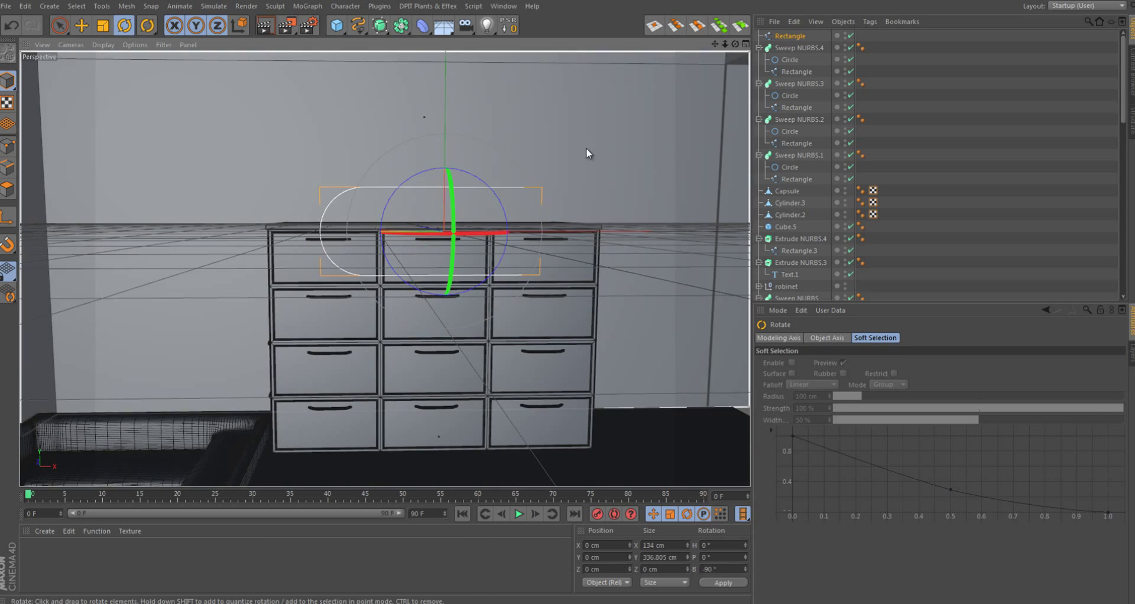
key(t)
key(ctrl+shift+z)
key(ctrl+shift+z)
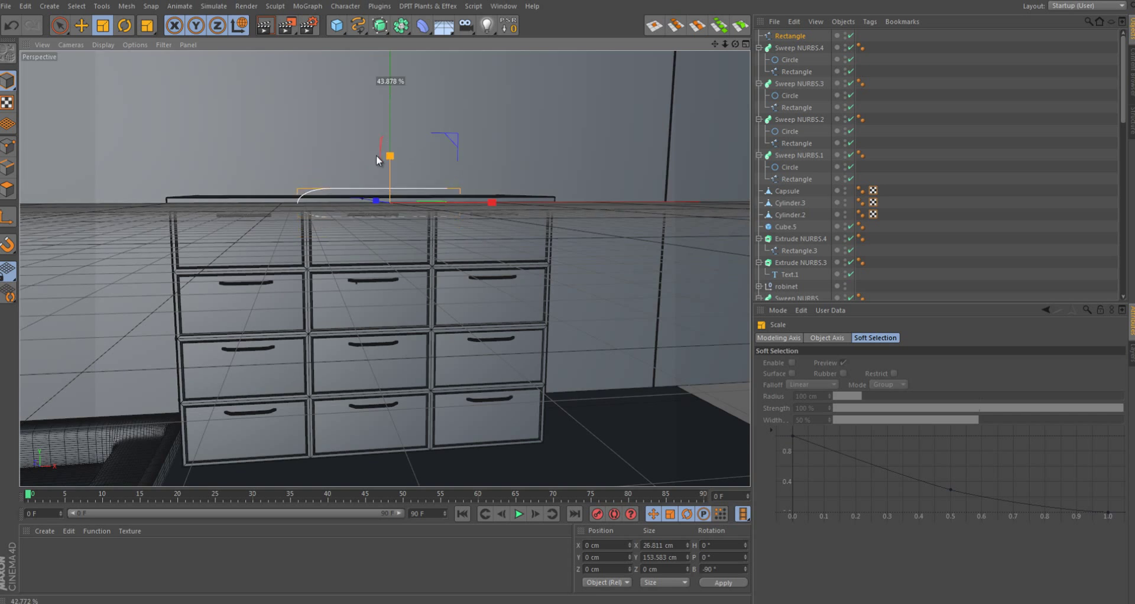
key(ctrl+shift+z)
- Add a new cube and a Spline Wrap deformer to the scene
click(308, 6)
click(423, 26)
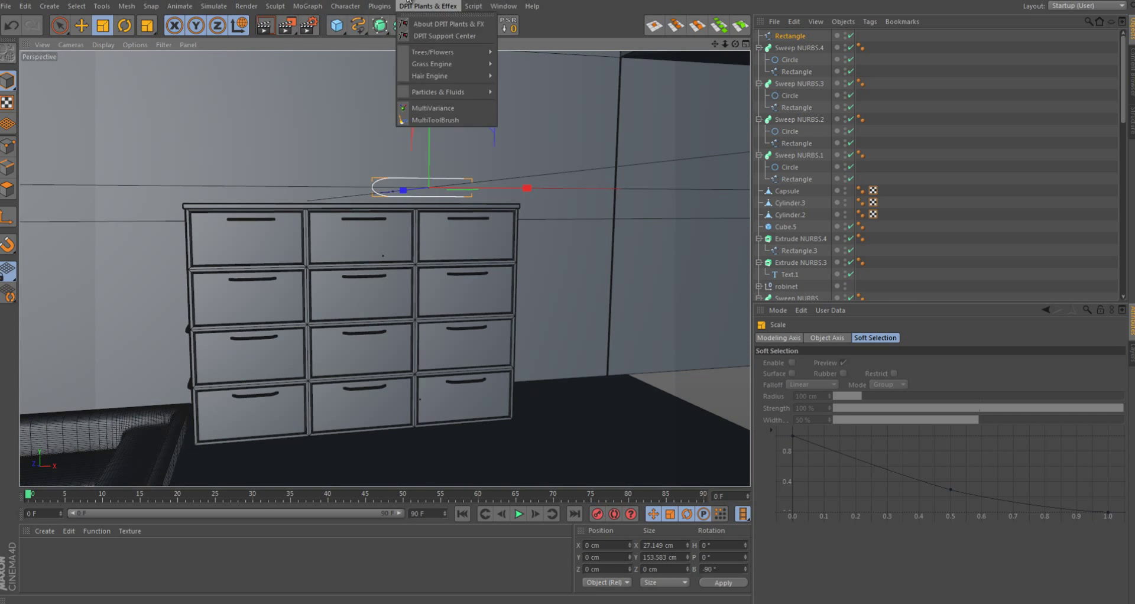
click(558, 127)
click(337, 26)
click(358, 45)
- Wrap the flattened cube along the curve with Spline Wrap, axis +Z, Keep Length mode
mouse_move(367, 234)
mouse_down()
mouse_move(414, 256)
mouse_move(396, 359)
mouse_up()
key(e)
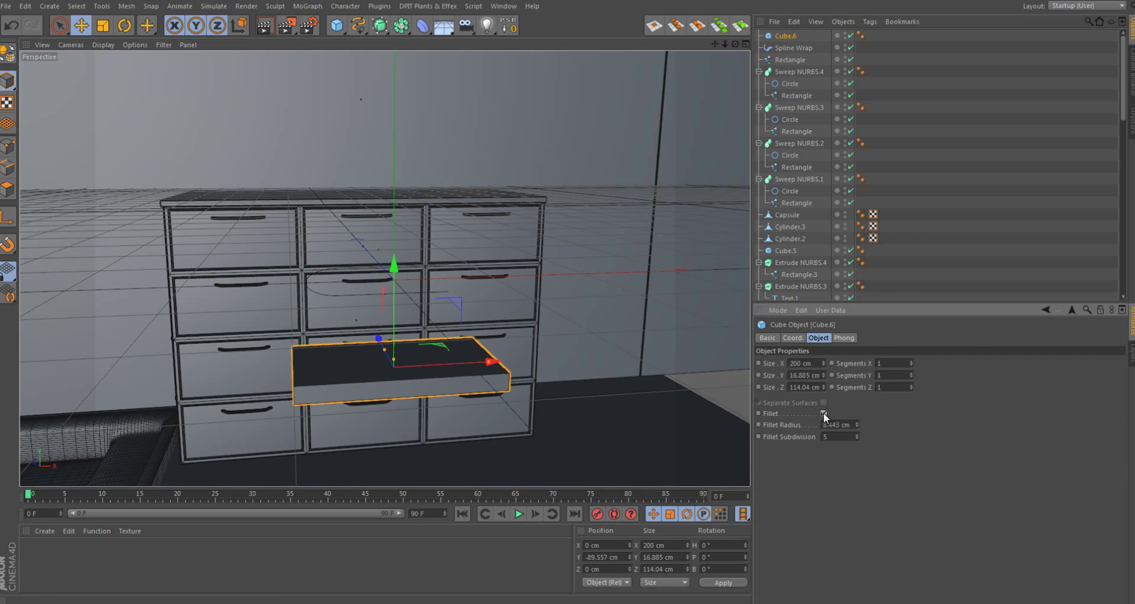
mouse_move(793, 48)
mouse_down()
mouse_move(786, 36)
mouse_move(819, 315)
mouse_move(947, 363)
mouse_up()
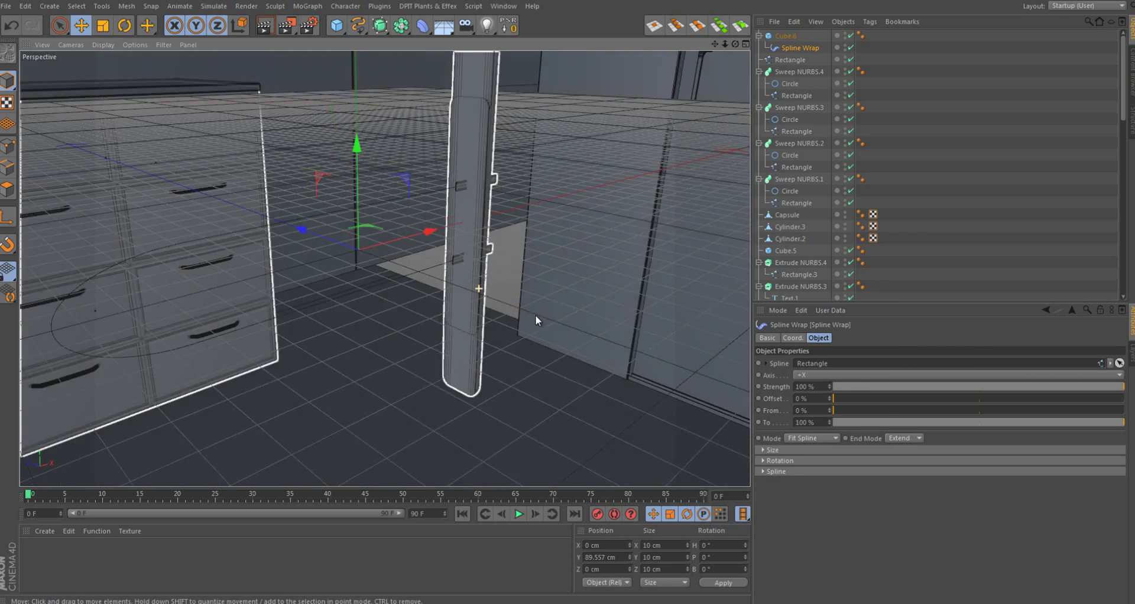
click(958, 375)
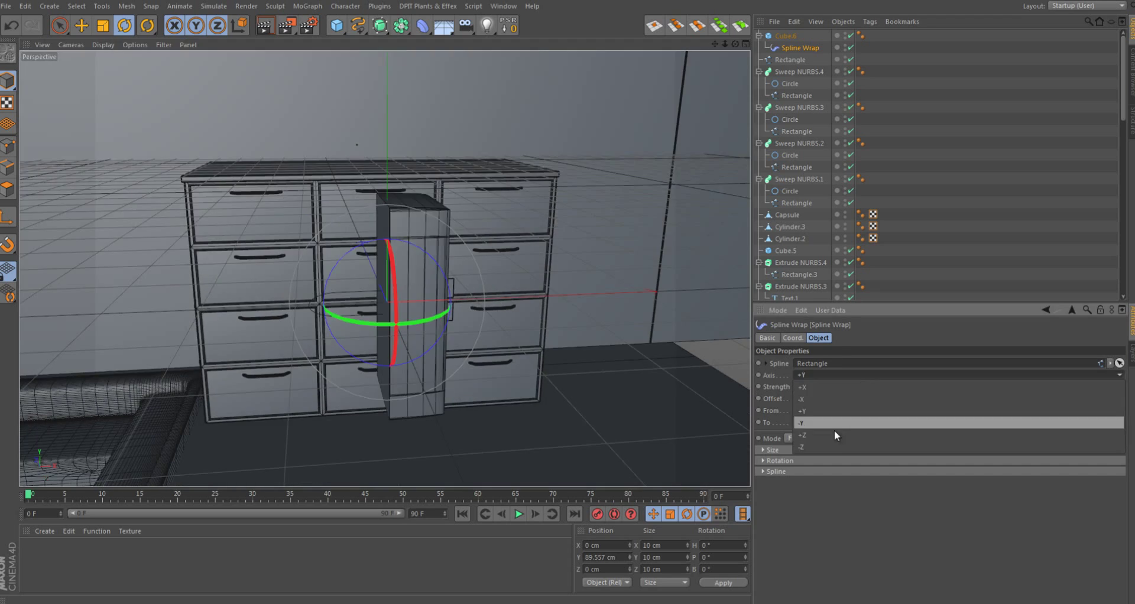
click(804, 418)
alt+drag(414, 266, 526, 304)
click(812, 438)
click(807, 463)
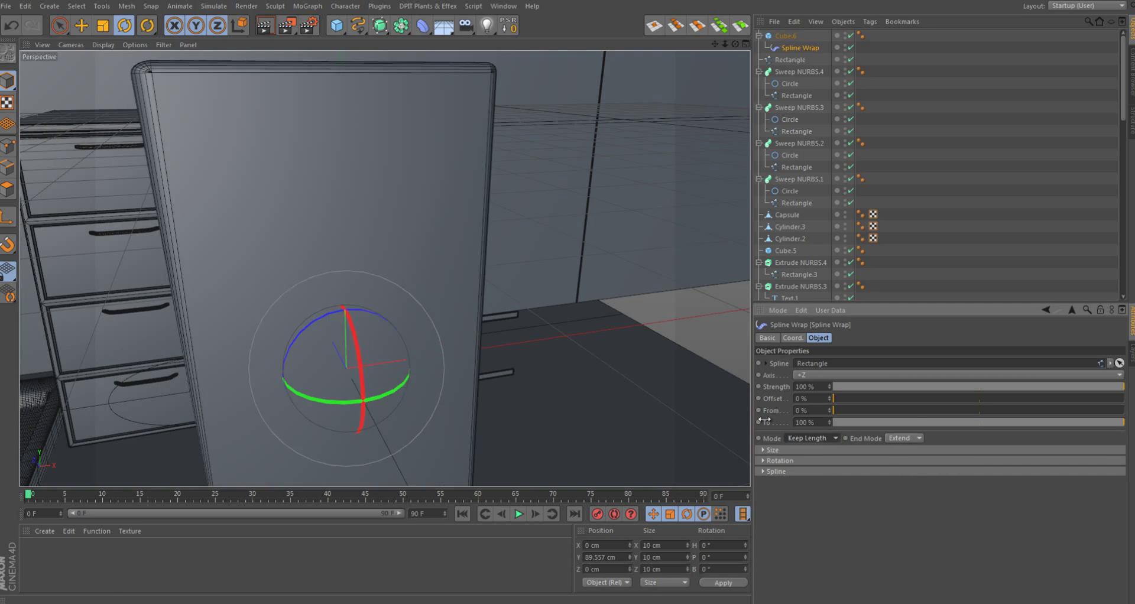
click(919, 438)
drag(842, 398, 1020, 399)
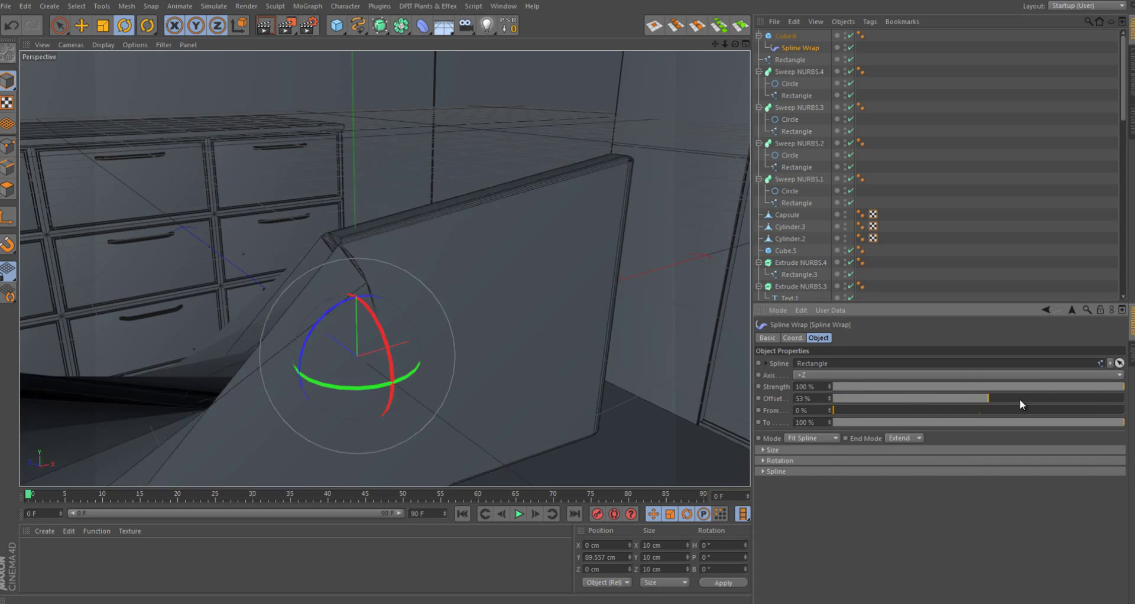
- Thin the cube to about 14.6 cm and make it slightly taller
click(547, 271)
alt+drag(547, 271, 566, 377)
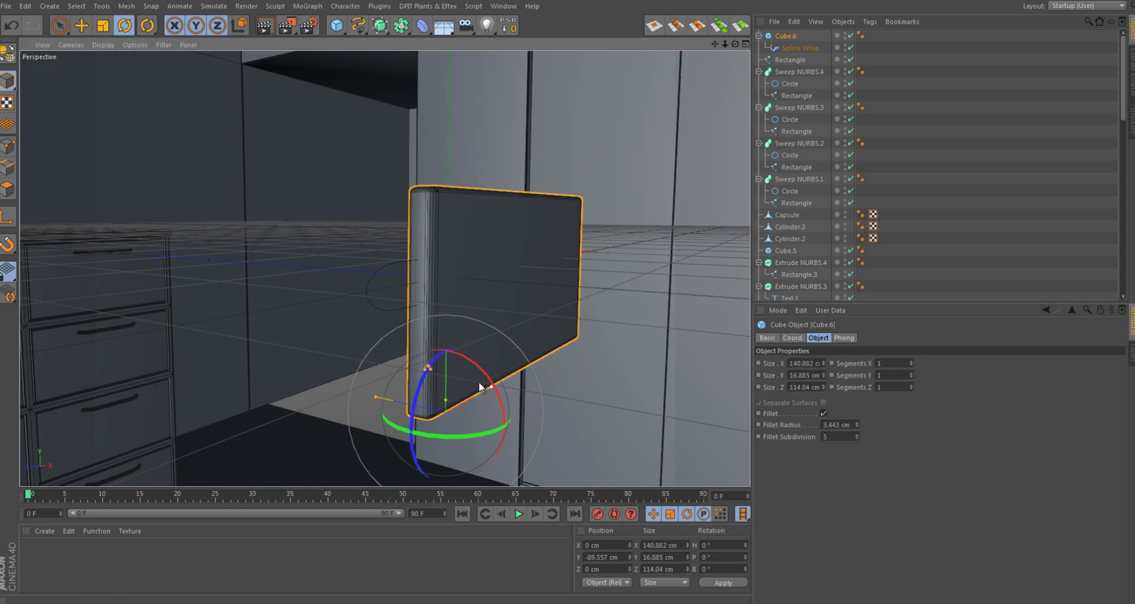
drag(520, 414, 372, 404)
mouse_move(438, 343)
alt+mouse_down()
mouse_move(483, 392)
mouse_move(913, 380)
alt+mouse_up()
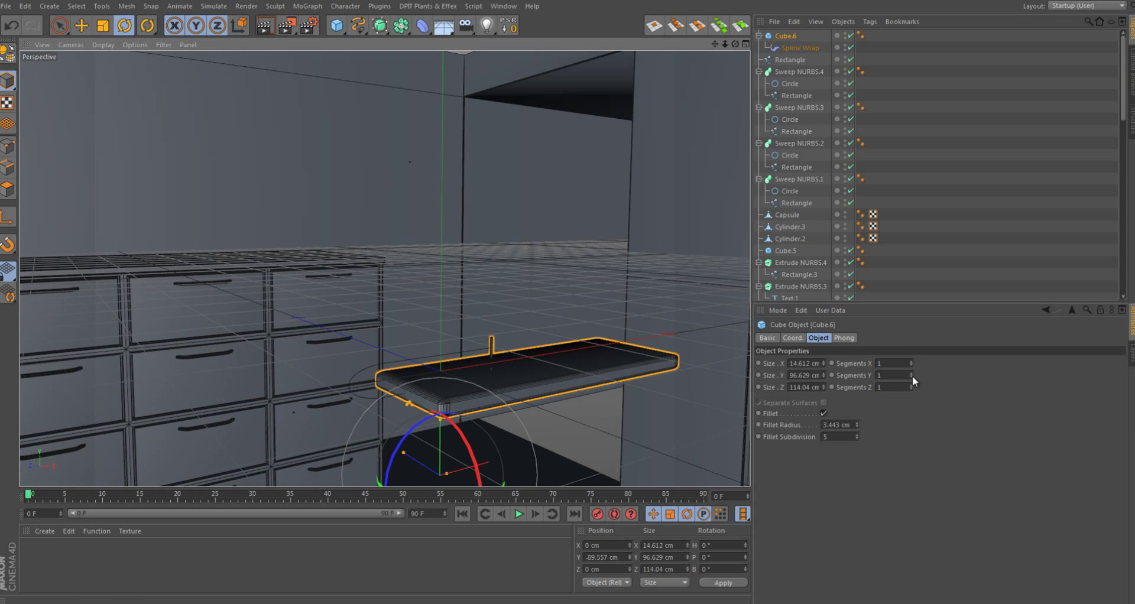
click(800, 48)
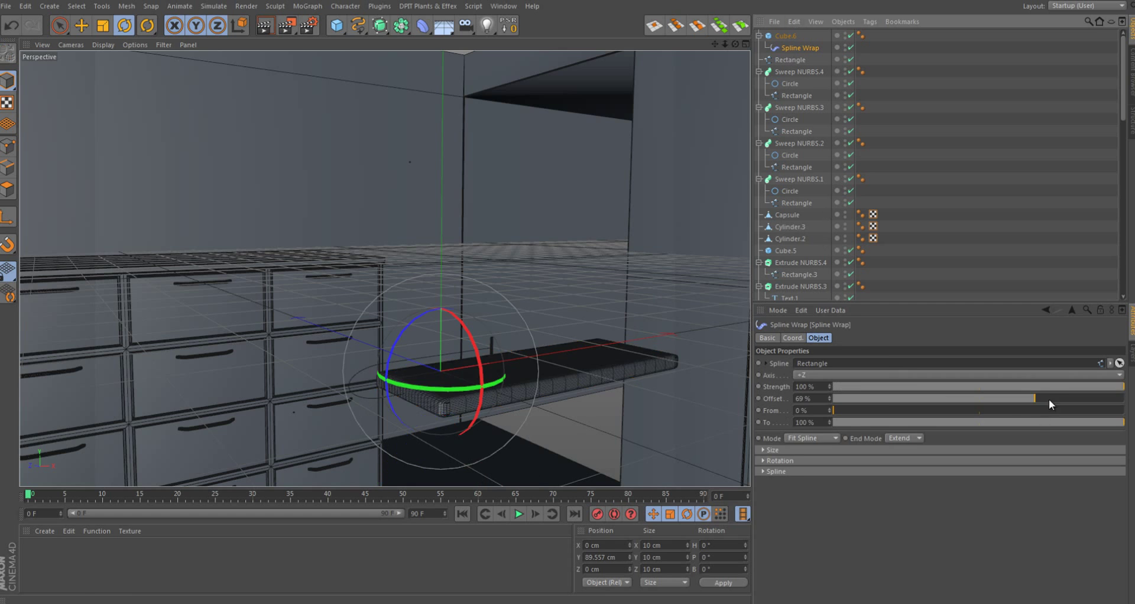
click(779, 36)
mouse_move(331, 343)
alt+mouse_down()
mouse_move(363, 332)
mouse_move(348, 356)
mouse_move(378, 361)
alt+mouse_up()
- Set the cube to 20 width segments, 139 depth segments, fillet subdivision 13, length 210.629 cm
click(911, 362)
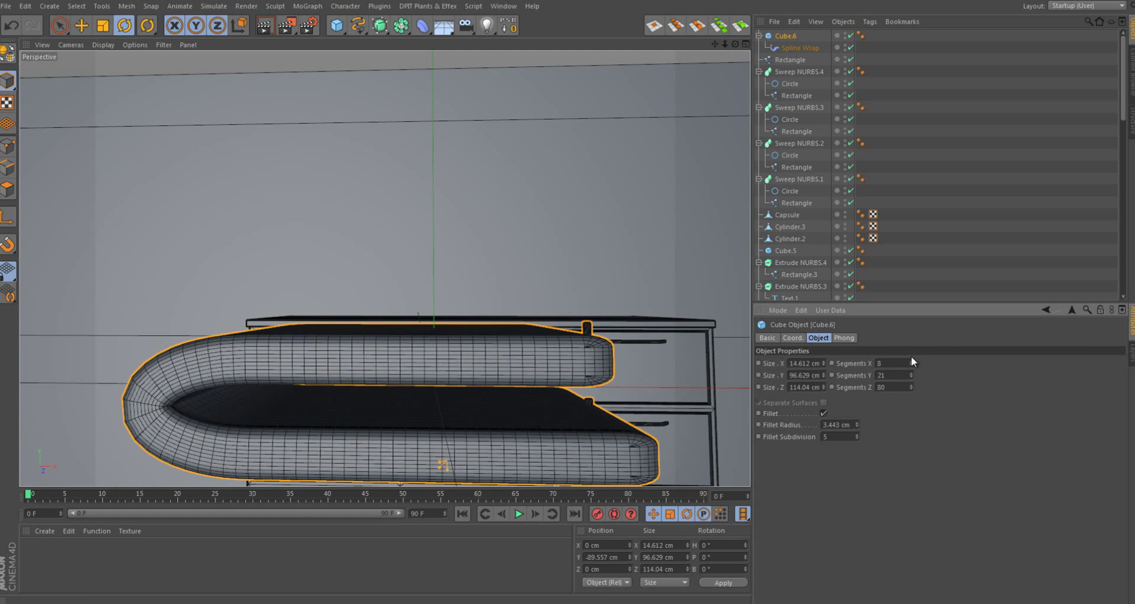
drag(911, 362, 911, 352)
drag(857, 436, 857, 432)
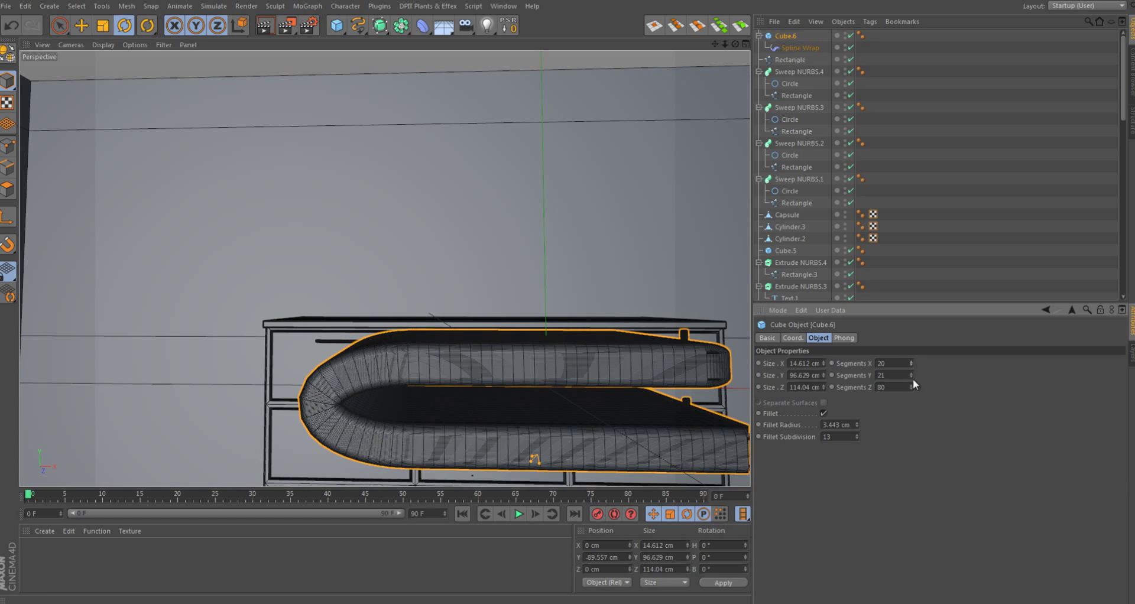
drag(911, 387, 912, 373)
alt+drag(414, 355, 680, 284)
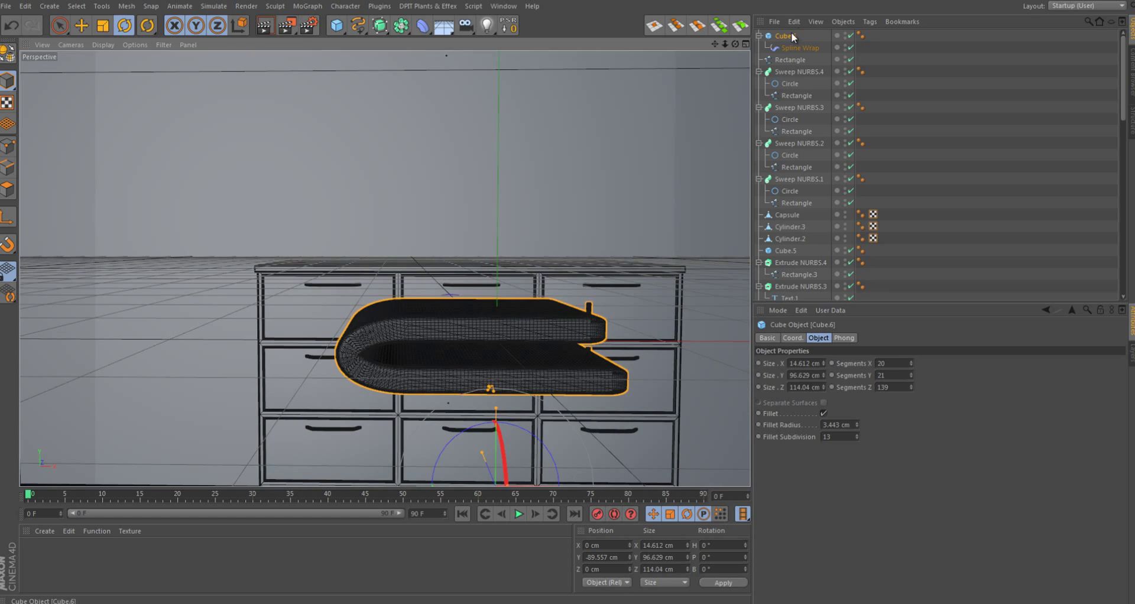
drag(825, 375, 825, 355)
alt+drag(363, 414, 414, 384)
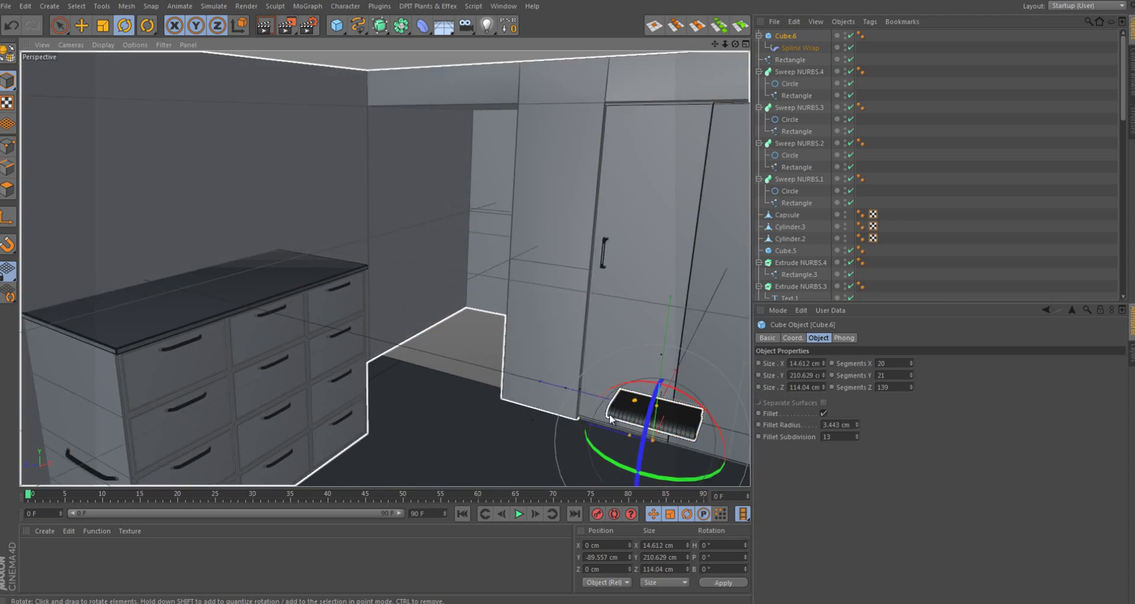
- Rotate the Rectangle spline back upright
mouse_move(414, 295)
alt+mouse_down()
mouse_move(532, 266)
mouse_move(741, 55)
alt+mouse_up()
click(790, 60)
key(r)
mouse_move(450, 140)
alt+mouse_down()
mouse_move(313, 340)
mouse_move(253, 275)
alt+mouse_up()
- Lower the Rectangle spline onto the dresser's side handle, checking placement in the Top view
middle_click(322, 221)
scroll(597, 148, up, 5)
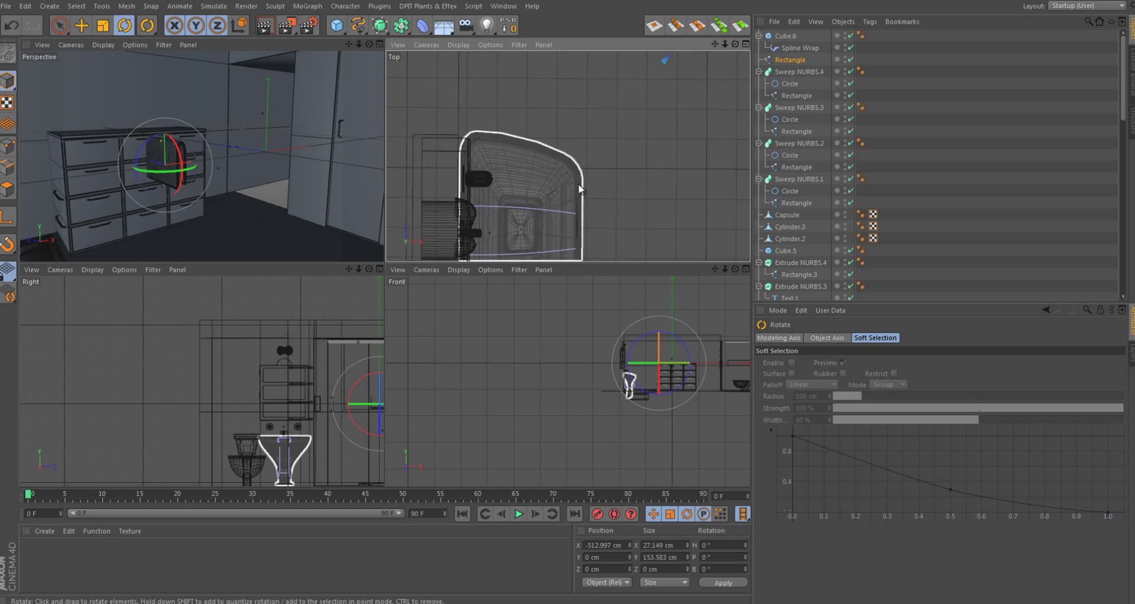
scroll(597, 148, up, 3)
middle_click(598, 154)
key(e)
scroll(573, 284, up, 3)
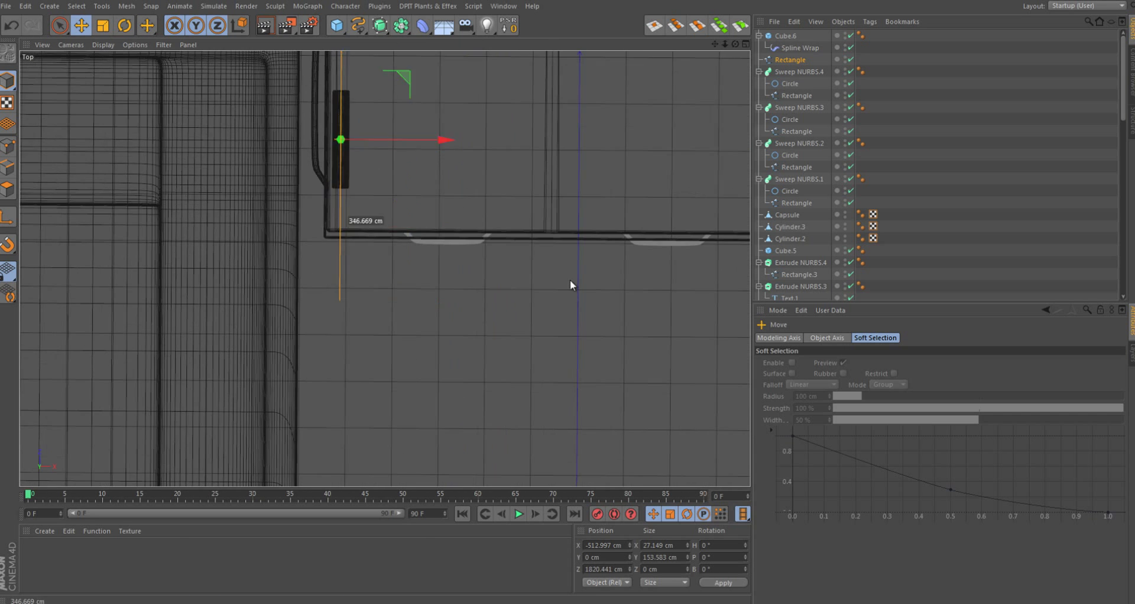
scroll(426, 213, up, 2)
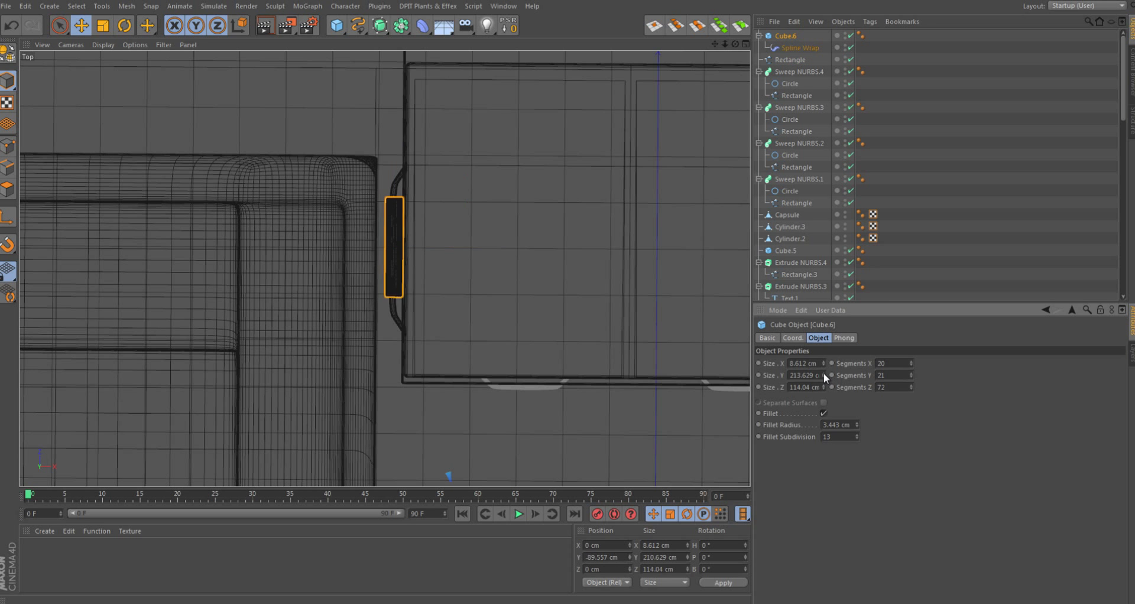
click(790, 59)
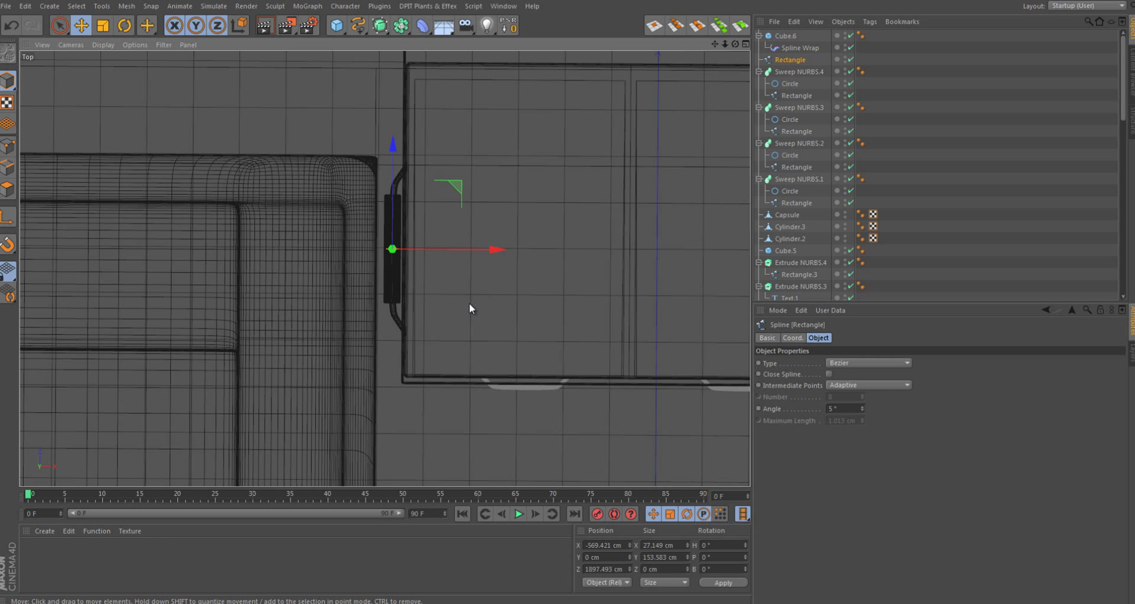
key(F1)
mouse_move(255, 270)
mouse_down()
mouse_move(251, 374)
mouse_move(252, 287)
mouse_up()
scroll(274, 378, up, 3)
scroll(252, 286, down, 3)
- Duplicate Cube.6 together with its Spline Wrap, creating Cube.7
shift+click(281, 333)
mouse_move(282, 332)
alt+mouse_down()
mouse_move(472, 258)
mouse_move(583, 72)
alt+mouse_up()
scroll(472, 257, up, 1)
ctrl+drag(790, 34, 793, 58)
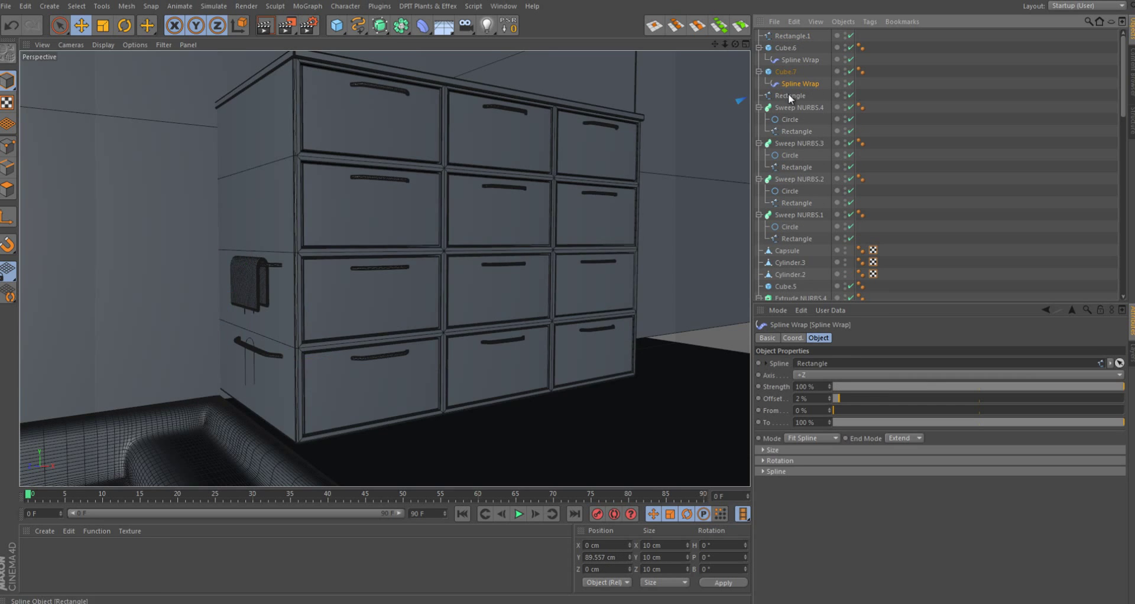
- Select the copied Rectangle.1 spline and preview the dresser with a quick render
click(792, 35)
scroll(265, 350, up, 5)
scroll(384, 331, down, 5)
mouse_move(467, 338)
alt+mouse_down()
mouse_move(540, 322)
mouse_move(505, 322)
alt+mouse_up()
key(ctrl+r)
scroll(495, 318, up, 5)
- Move the Rectangle.1 curve across the room beside the glass door's edge
mouse_move(498, 261)
alt+mouse_down()
mouse_move(543, 316)
mouse_move(564, 214)
mouse_move(407, 308)
alt+mouse_up()
click(406, 308)
key(ctrl+z)
key(ctrl+shift+z)
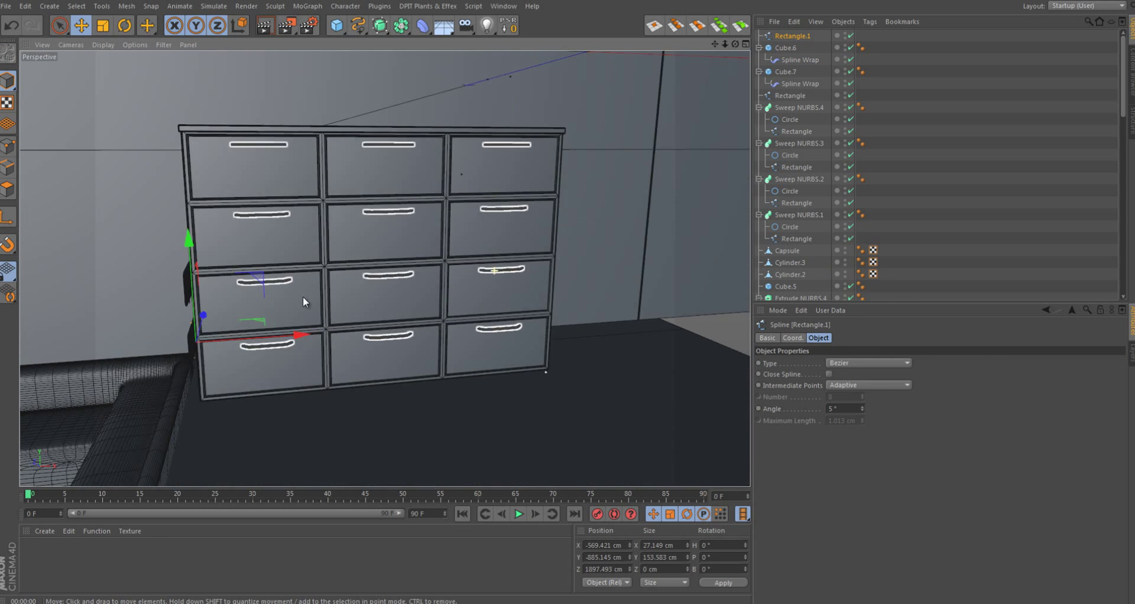
key(ctrl+z)
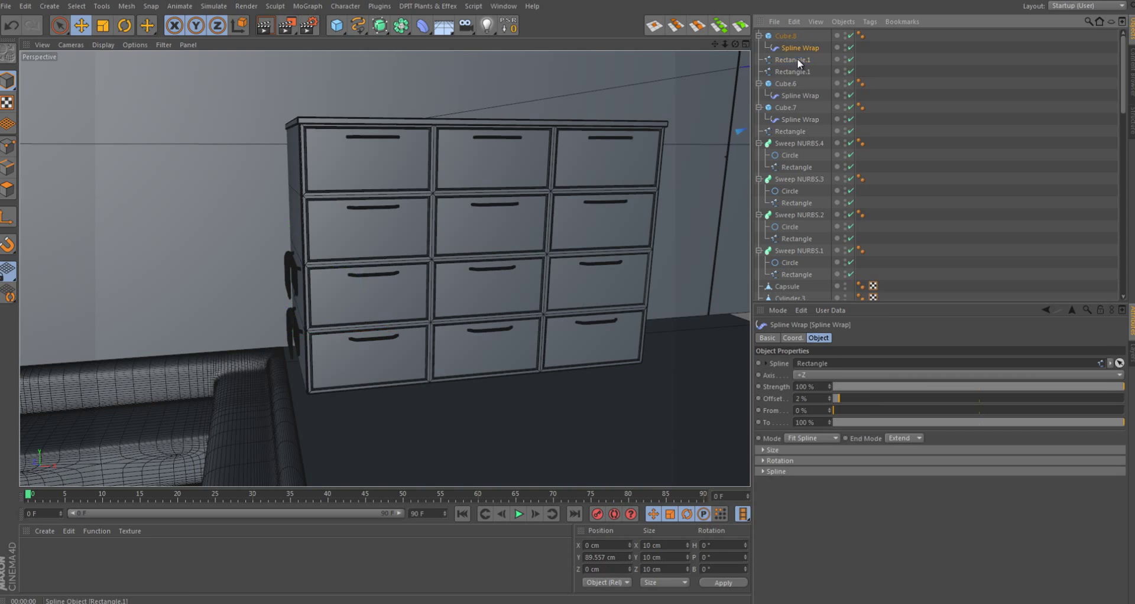
key(ctrl+shift+z)
key(ctrl+shift+z)
key(ctrl+shift+z)
key(ctrl+shift+z)
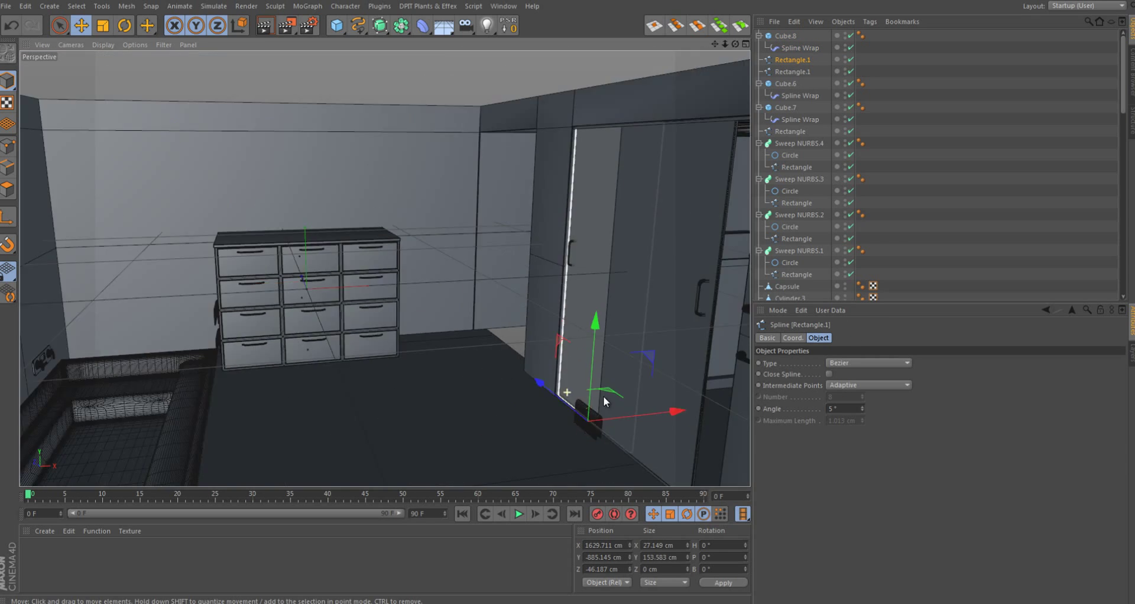
key(ctrl+shift+z)
- Slide the Cube.8 towel along its curve so it hangs on the door's lower edge
key(ctrl+shift+z)
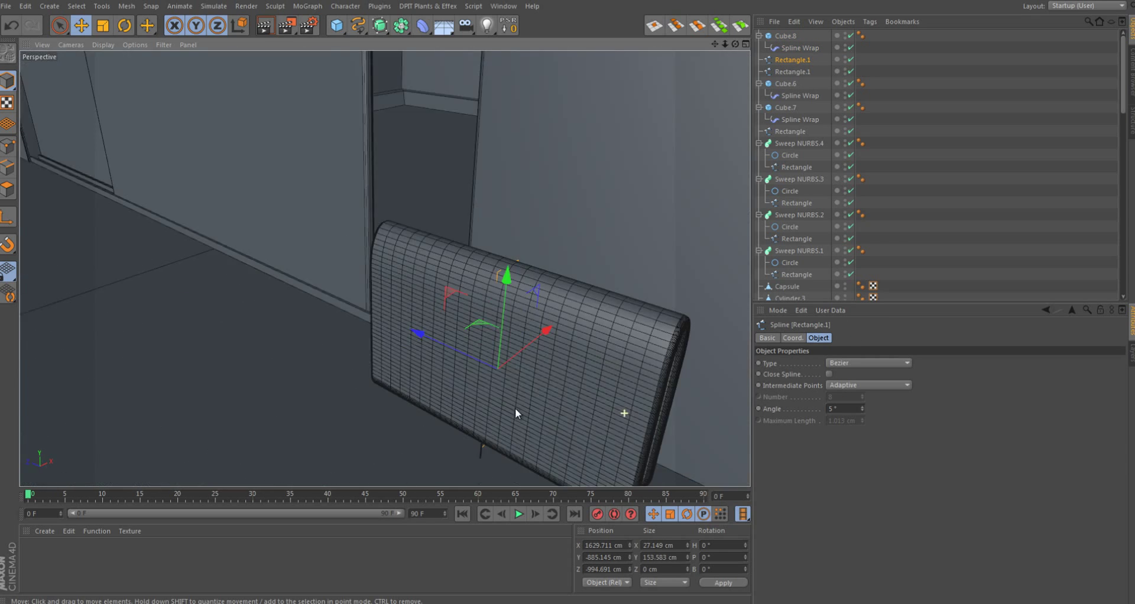
key(ctrl+shift+z)
key(ctrl+shift+z)
mouse_move(837, 399)
mouse_down()
mouse_move(861, 402)
mouse_move(829, 419)
mouse_move(829, 391)
mouse_up()
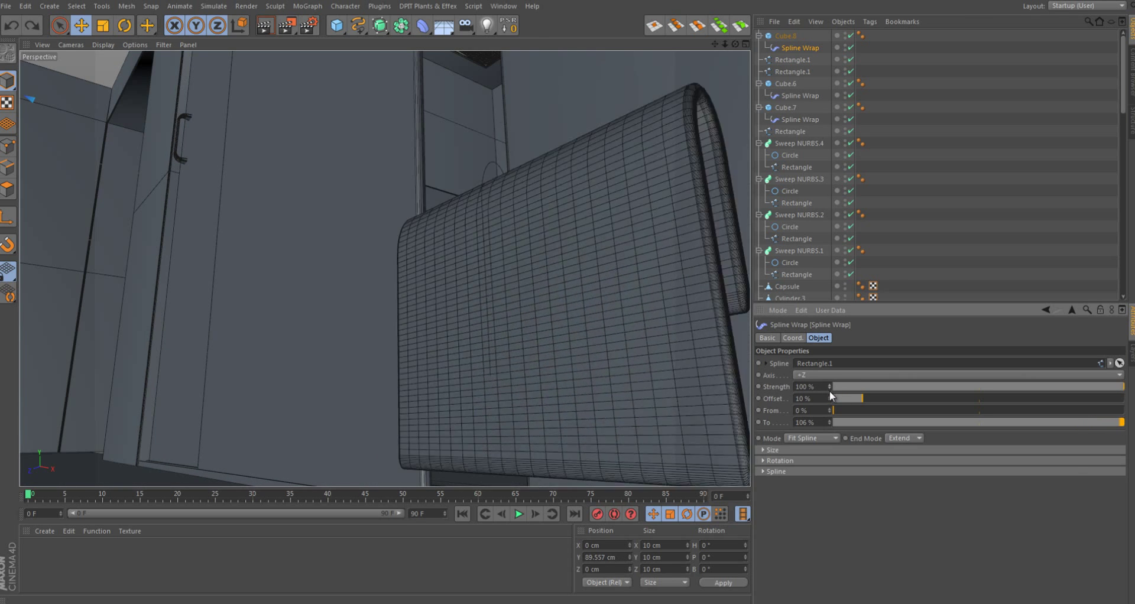
key(ctrl+shift+z)
key(ctrl+shift+z)
- Add a Cloner, place the wrapped Cube.8 inside, make it editable and group its children
click(307, 6)
click(313, 19)
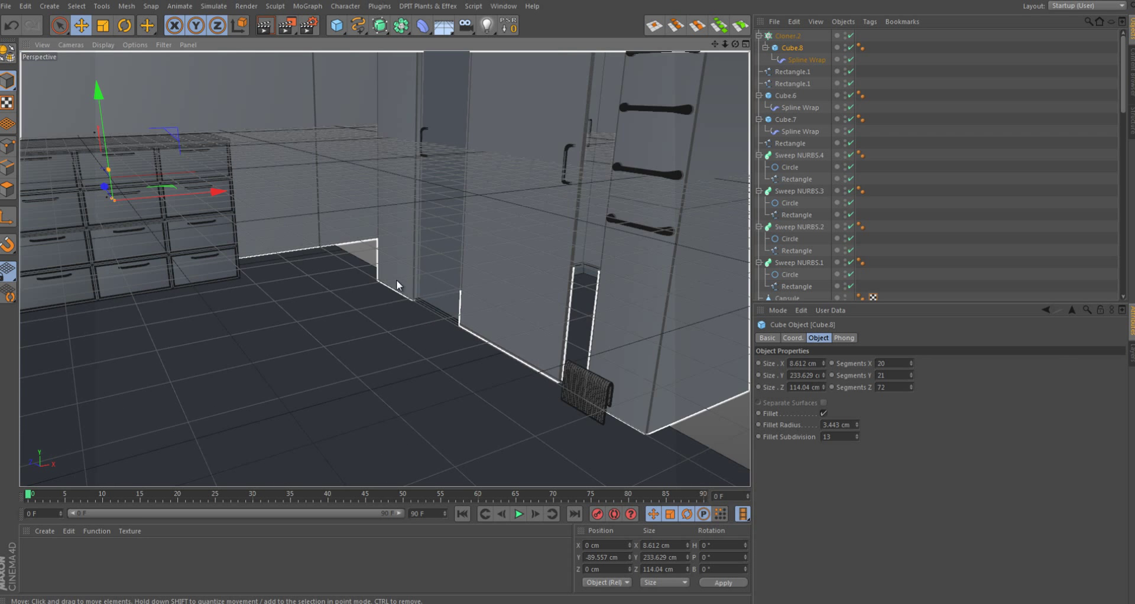
drag(789, 47, 790, 37)
key(c)
right_click(786, 52)
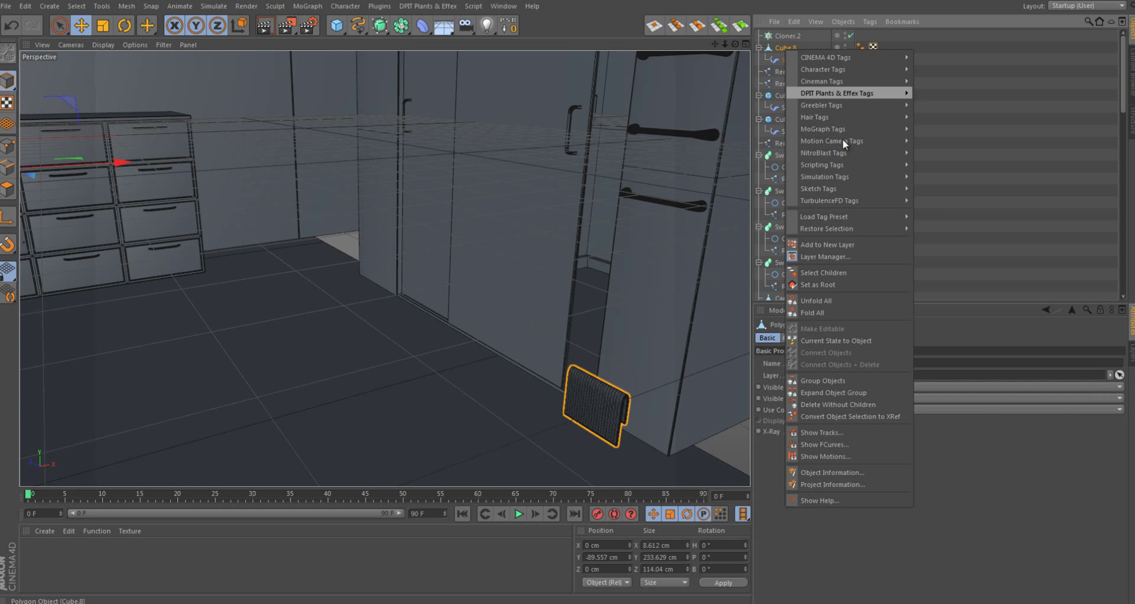
click(845, 273)
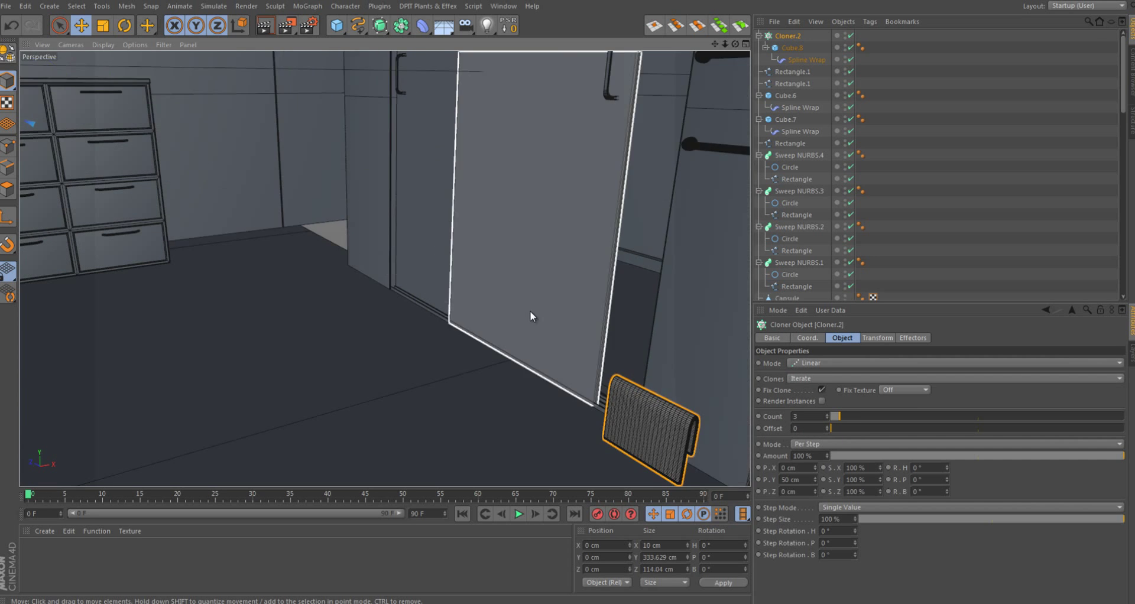
click(789, 49)
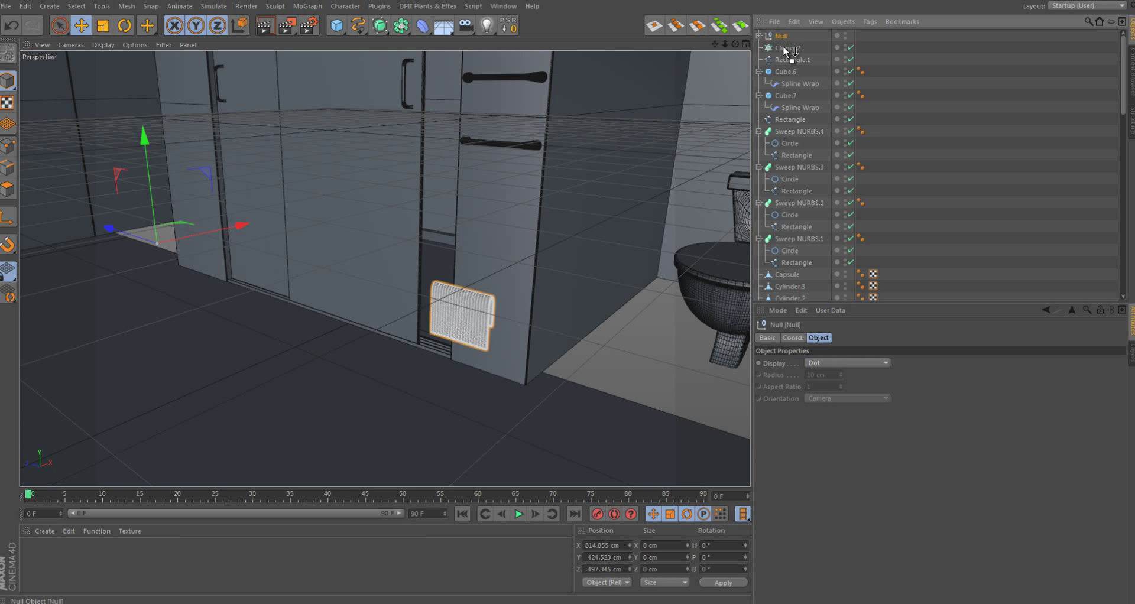
- Put the null in Cloner.2, then loop-select a towel band, squash it and inset with Extrude Inner
drag(783, 45, 787, 48)
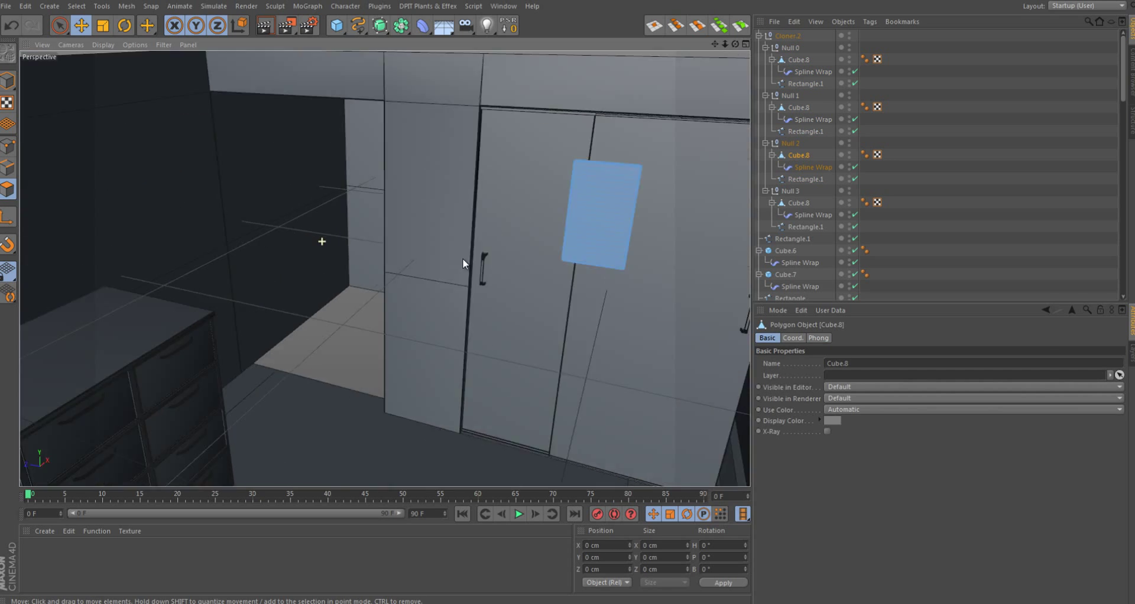
drag(466, 284, 464, 320)
key(t)
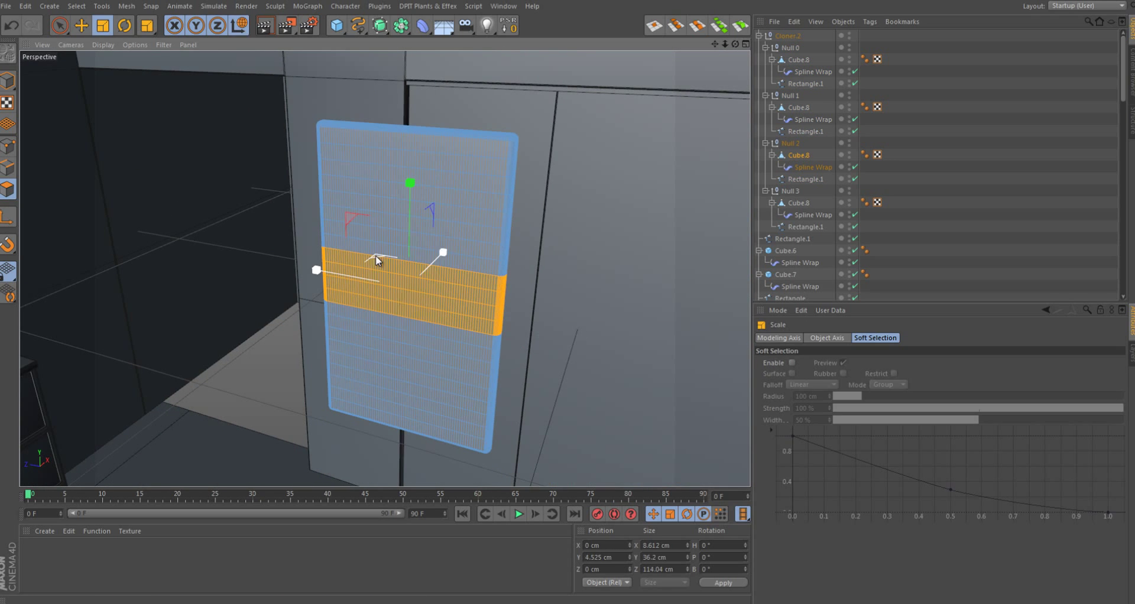
drag(377, 260, 370, 287)
key(i)
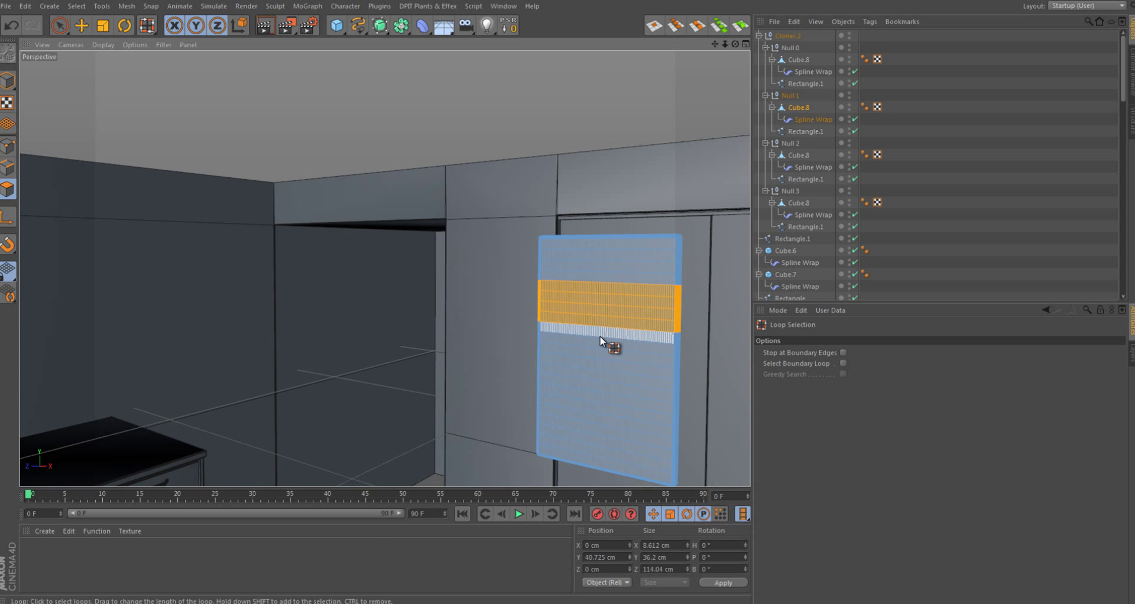
drag(599, 374, 608, 406)
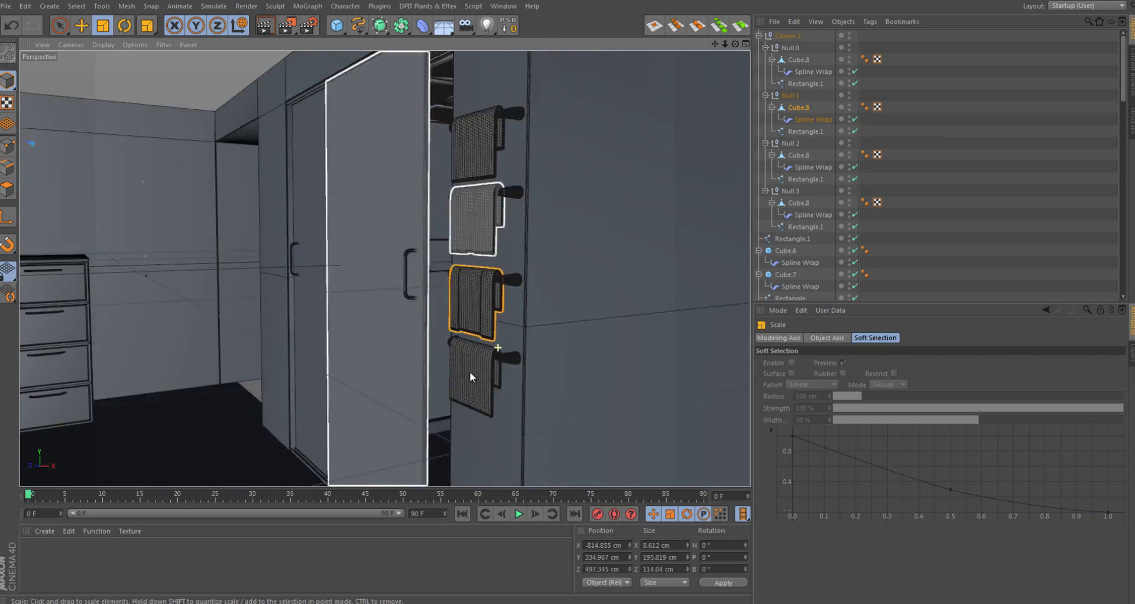
- Render a preview of the towels and move Null 2 under HyperNURBS.3 to smooth it
key(ctrl+r)
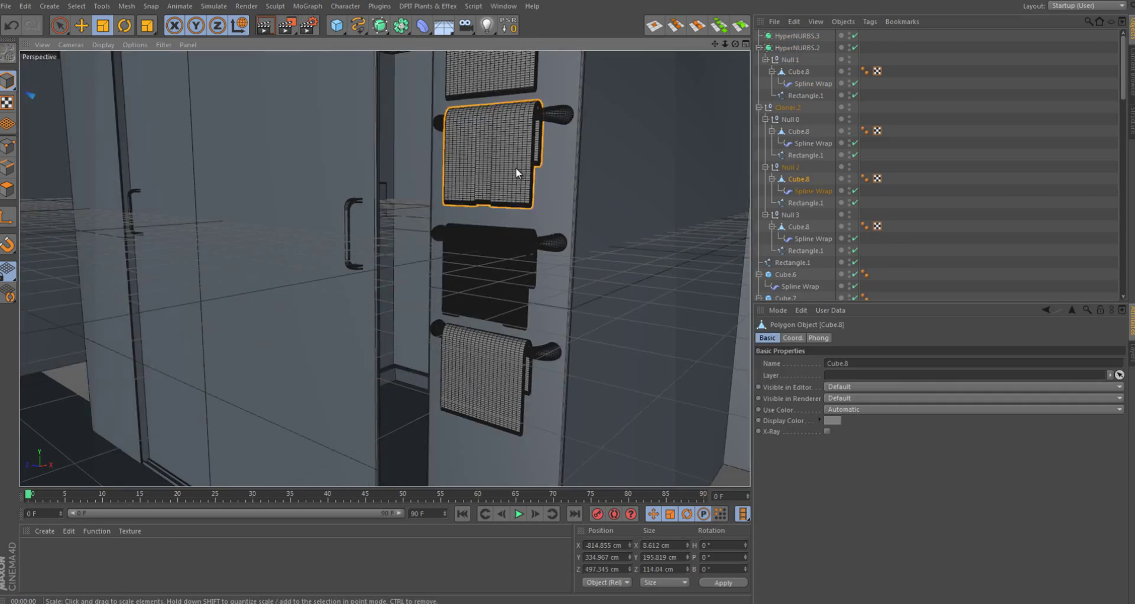
drag(805, 37, 798, 37)
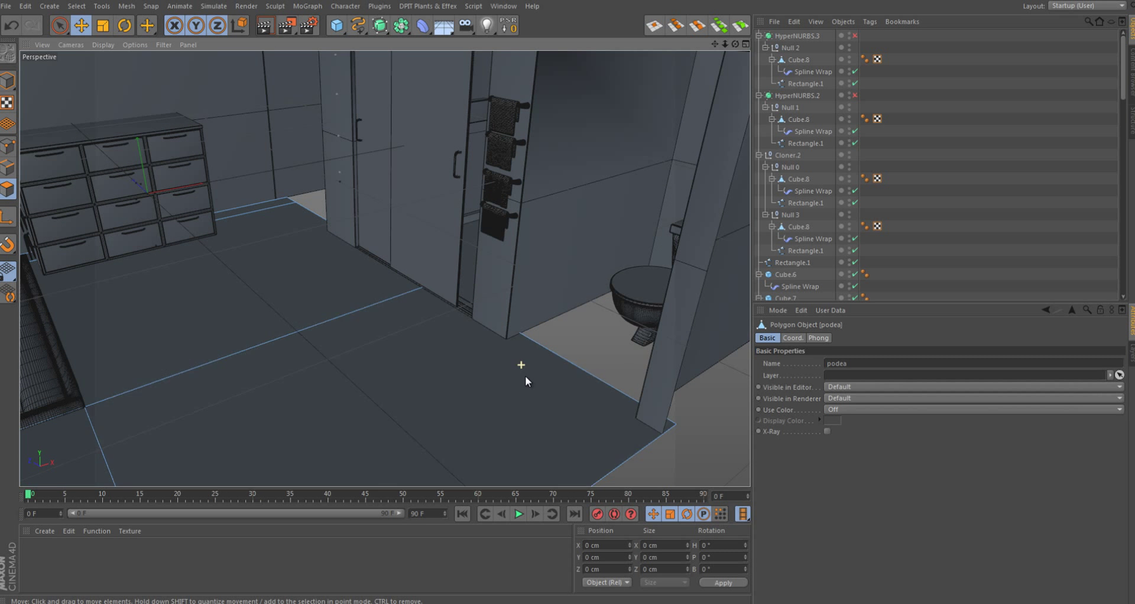
click(807, 353)
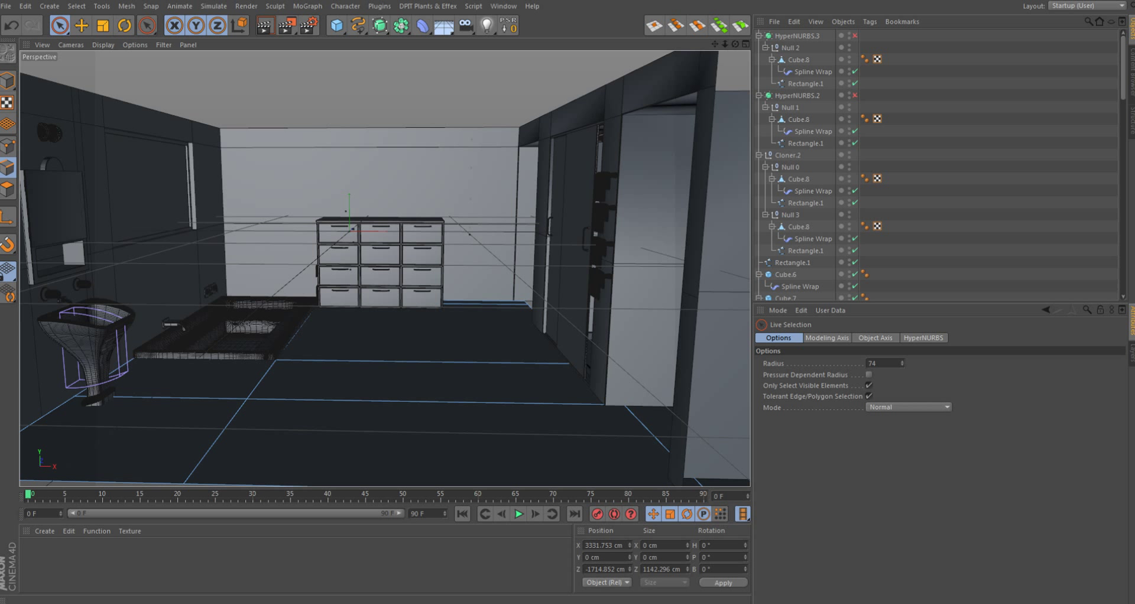
- Group the Sweep NURBS objects, including Sweep NURBS.3 and .4, into a null with Alt+G
alt+drag(253, 325, 436, 360)
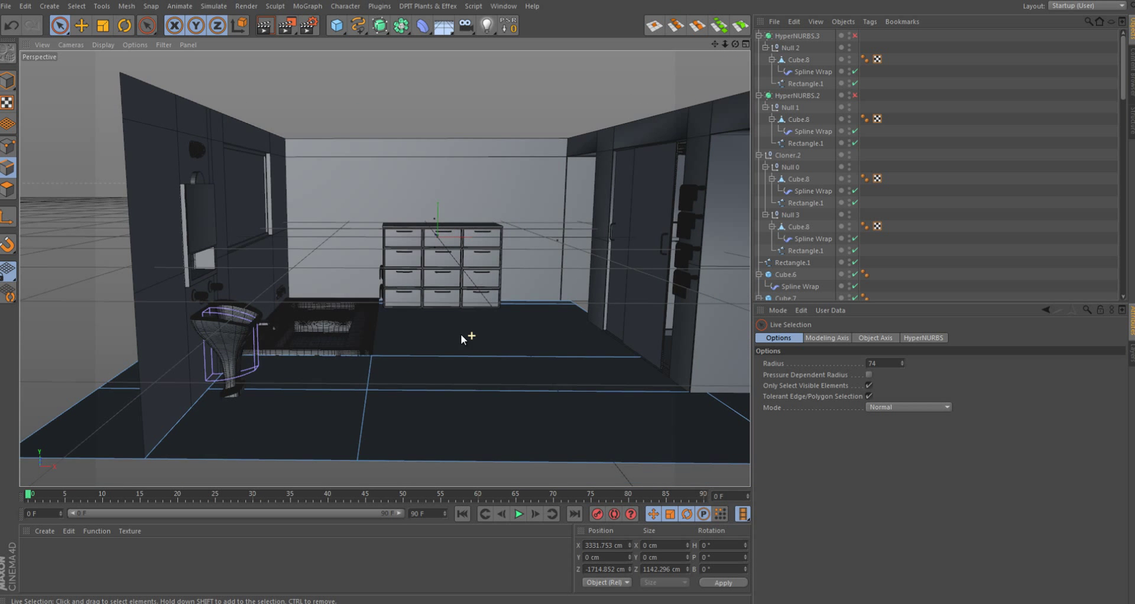
middle_click(398, 269)
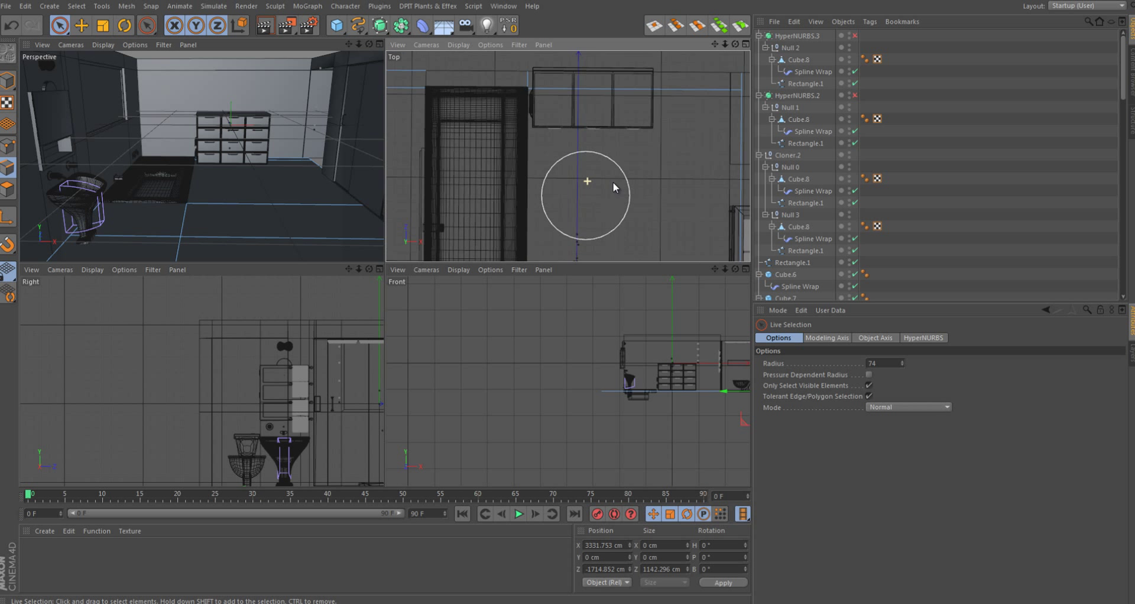
click(613, 182)
key(ctrl+z)
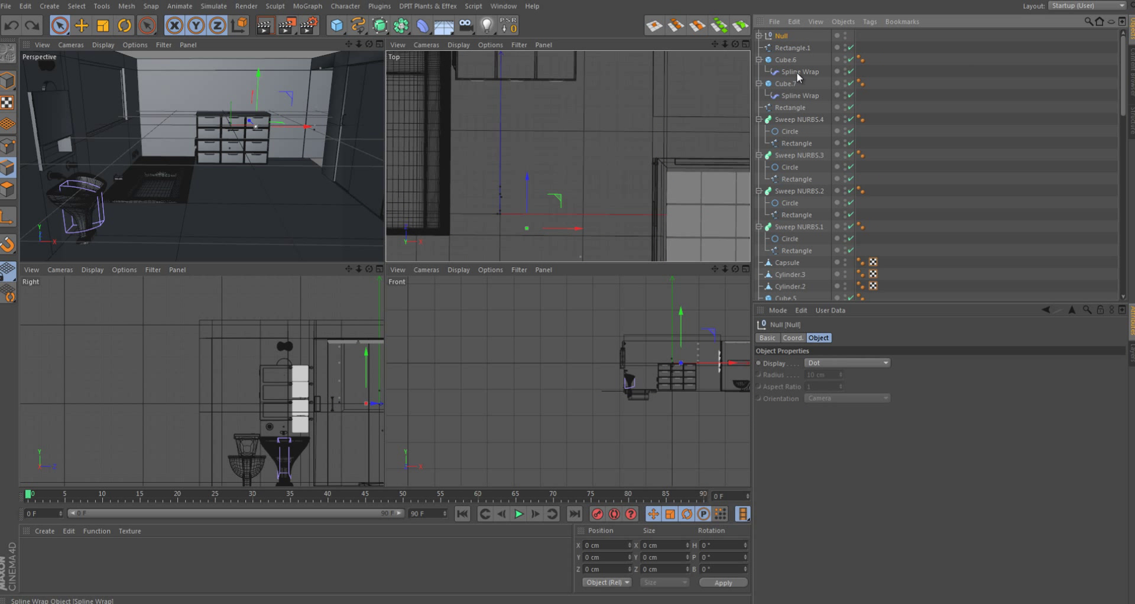
click(825, 120)
scroll(811, 48, down, 3)
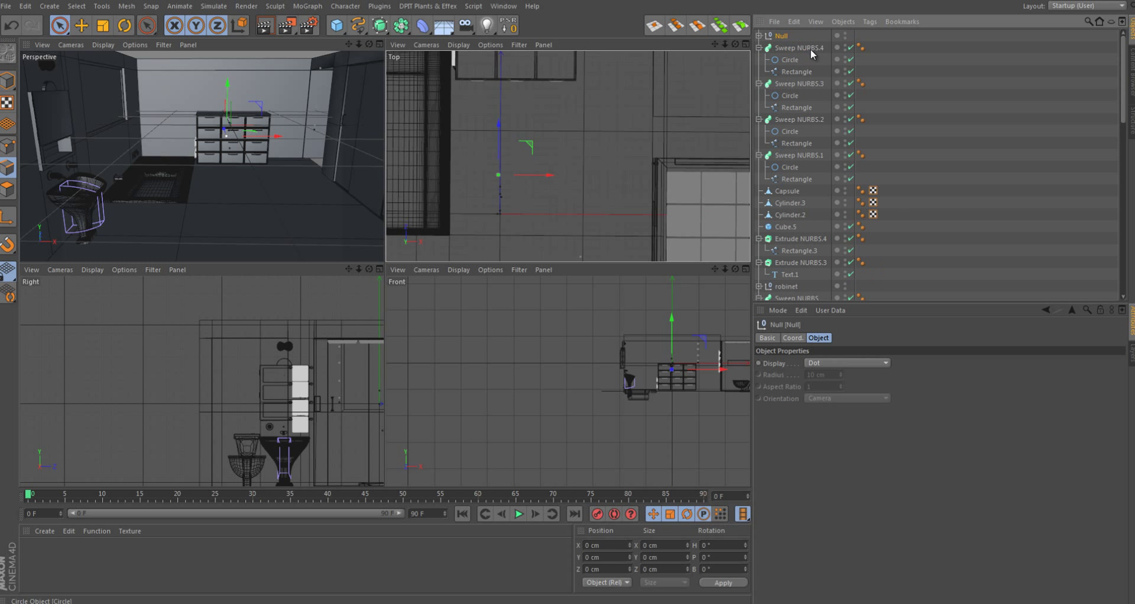
alt+drag(254, 148, 378, 133)
ctrl+click(799, 84)
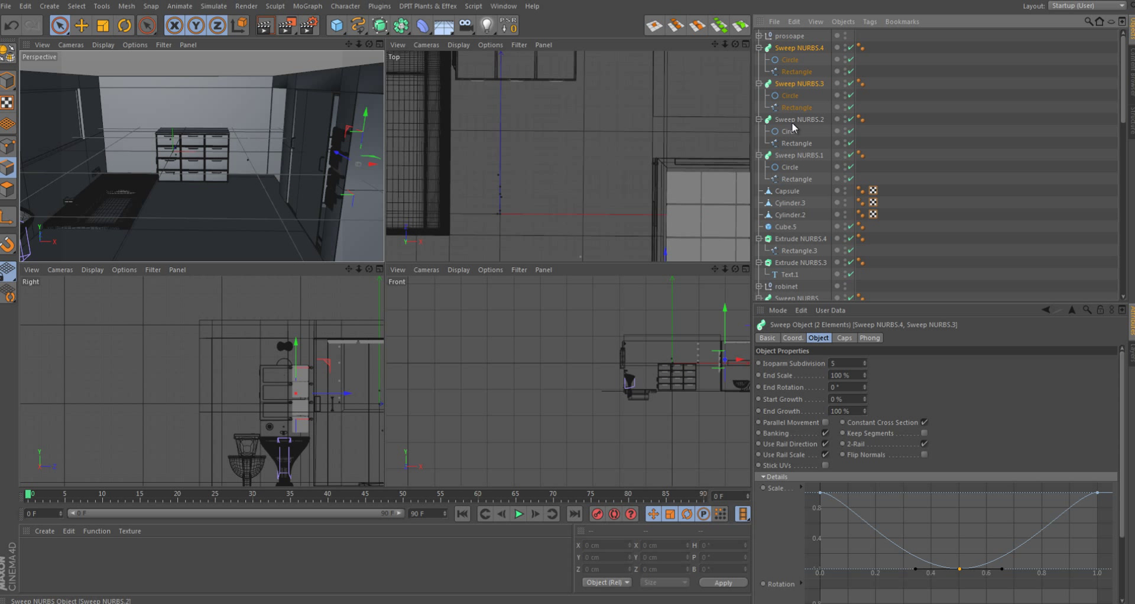
key(alt+g)
- Select Cylinder.3, Cylinder.2 and Cube.5 for the raft oglinda group, then reframe the views
click(791, 71)
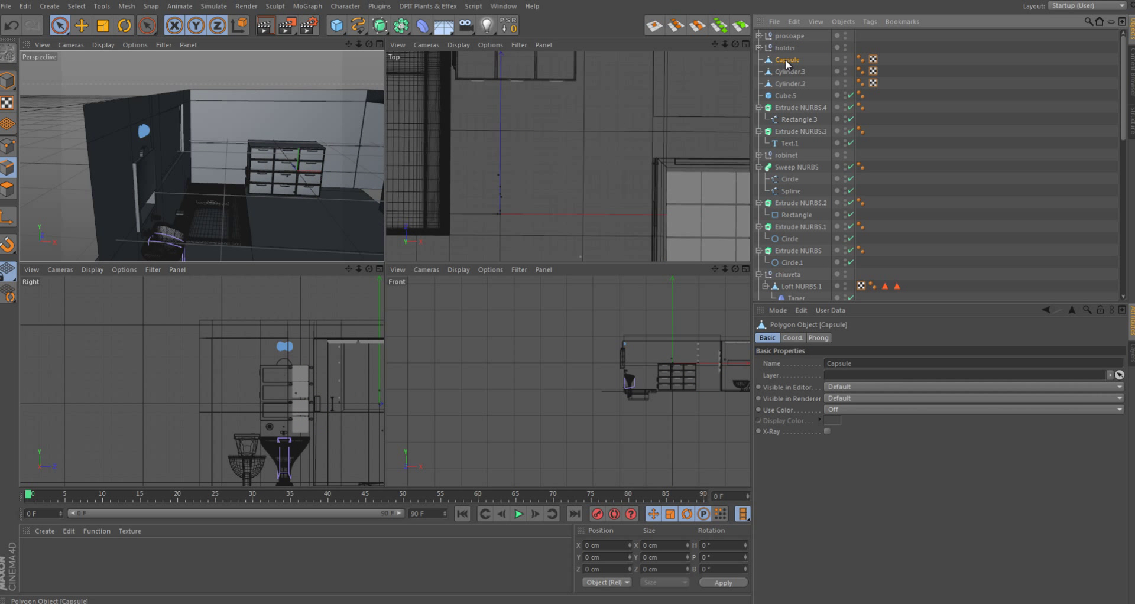
scroll(282, 139, down, 3)
shift+click(787, 95)
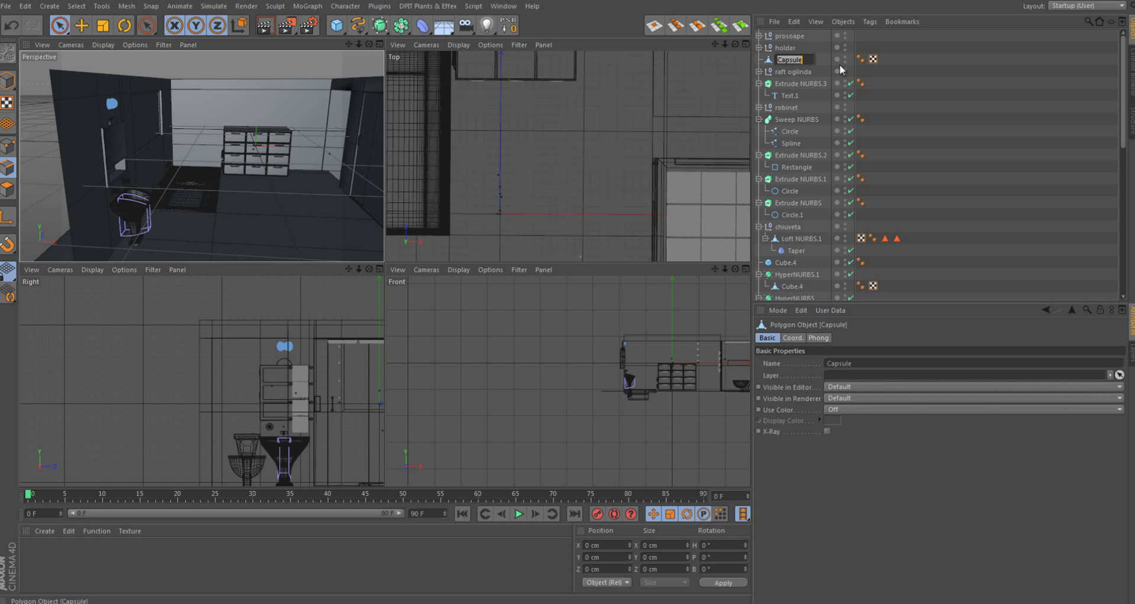
click(797, 119)
middle_click(214, 145)
alt+drag(214, 146, 496, 233)
middle_click(496, 233)
scroll(583, 172, down, 3)
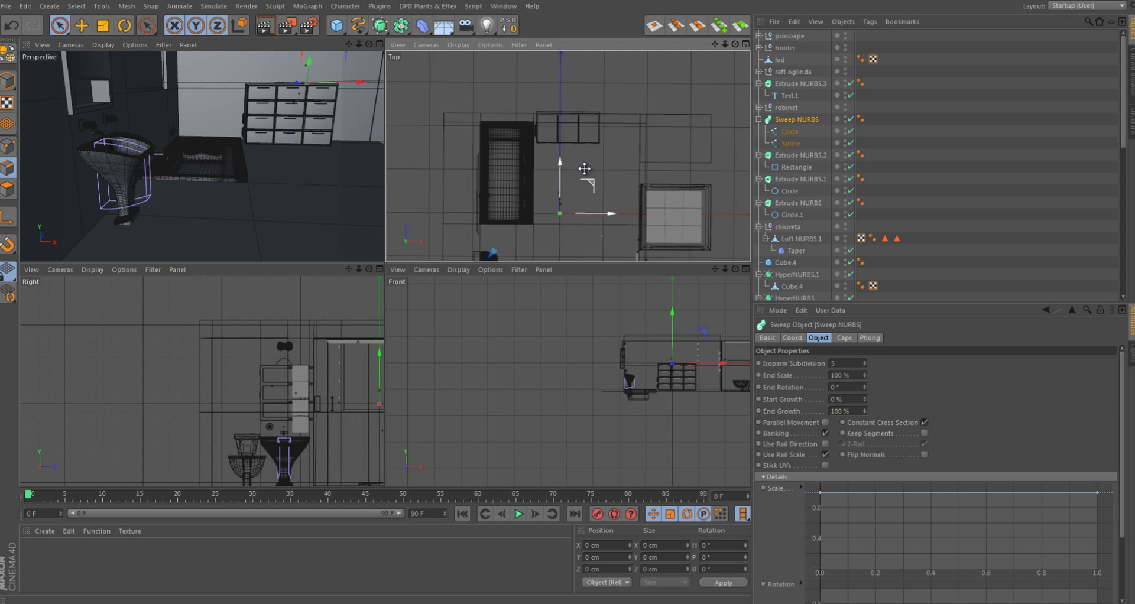
- In the front view, add a narrowed Rectangle spline with a 16 cm corner radius
middle_click(633, 419)
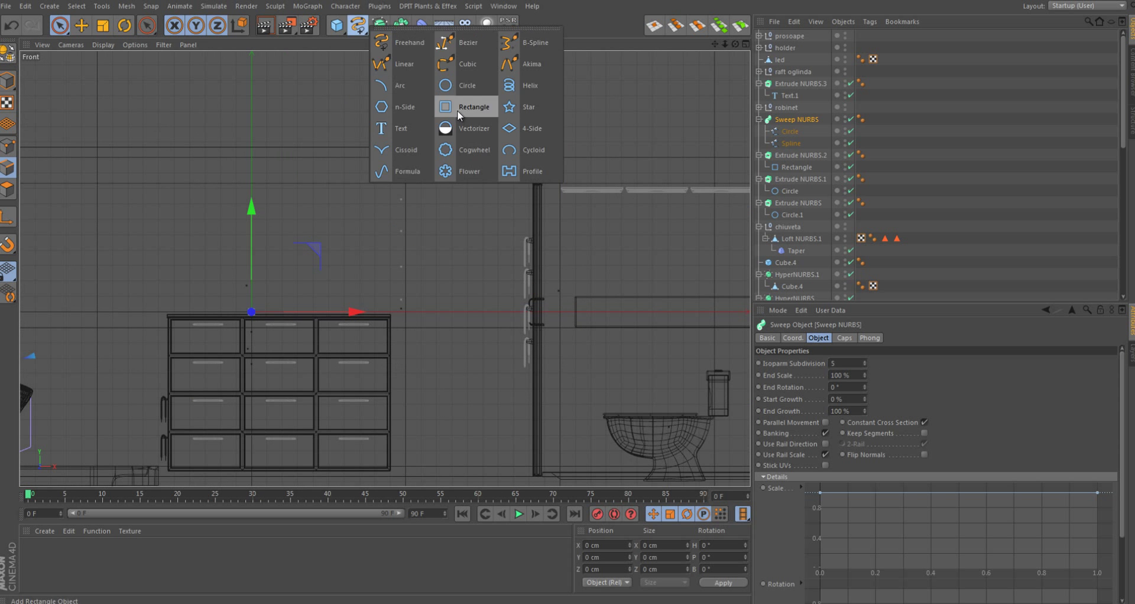
drag(357, 25, 456, 110)
drag(862, 363, 862, 379)
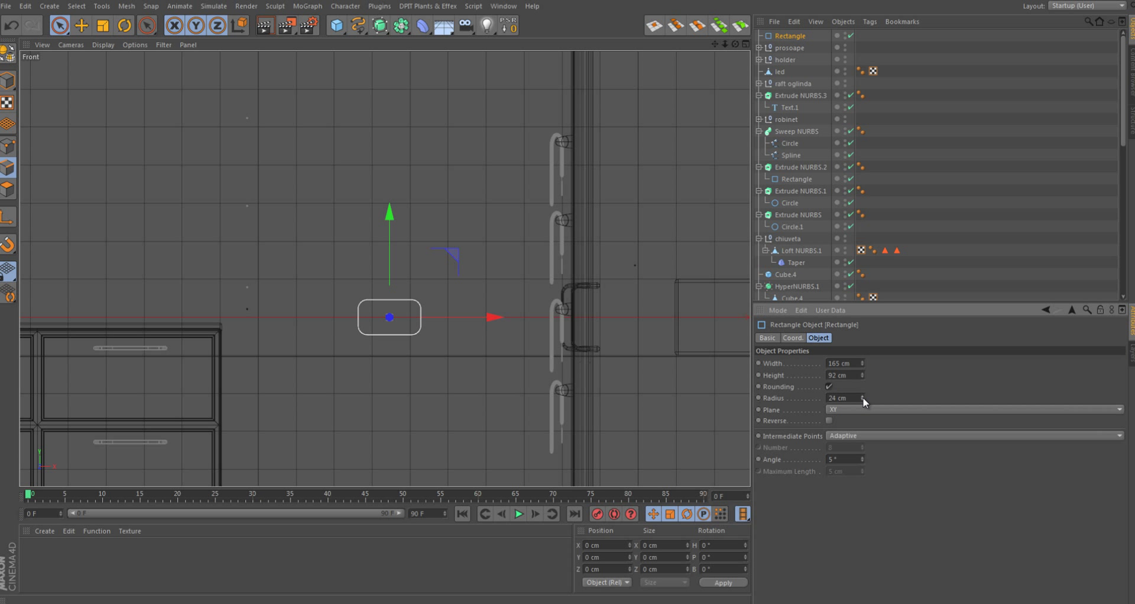
drag(863, 398, 863, 414)
scroll(487, 234, up, 2)
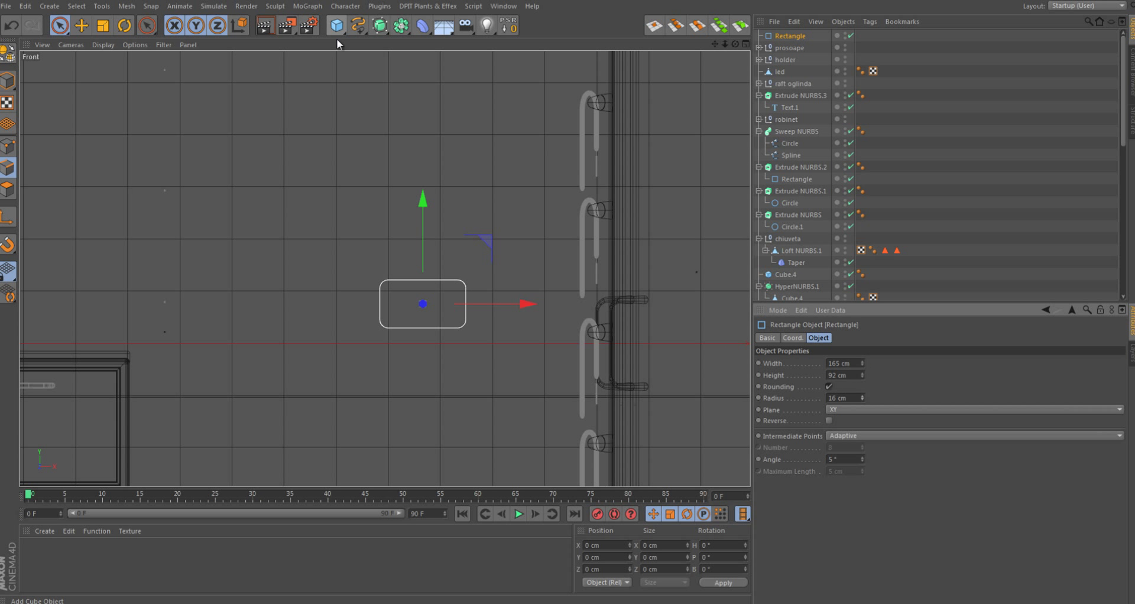
- Make a smaller, much taller inner rectangle for the slot opening
key(t)
ctrl+drag(464, 255, 396, 314)
scroll(396, 314, up, 2)
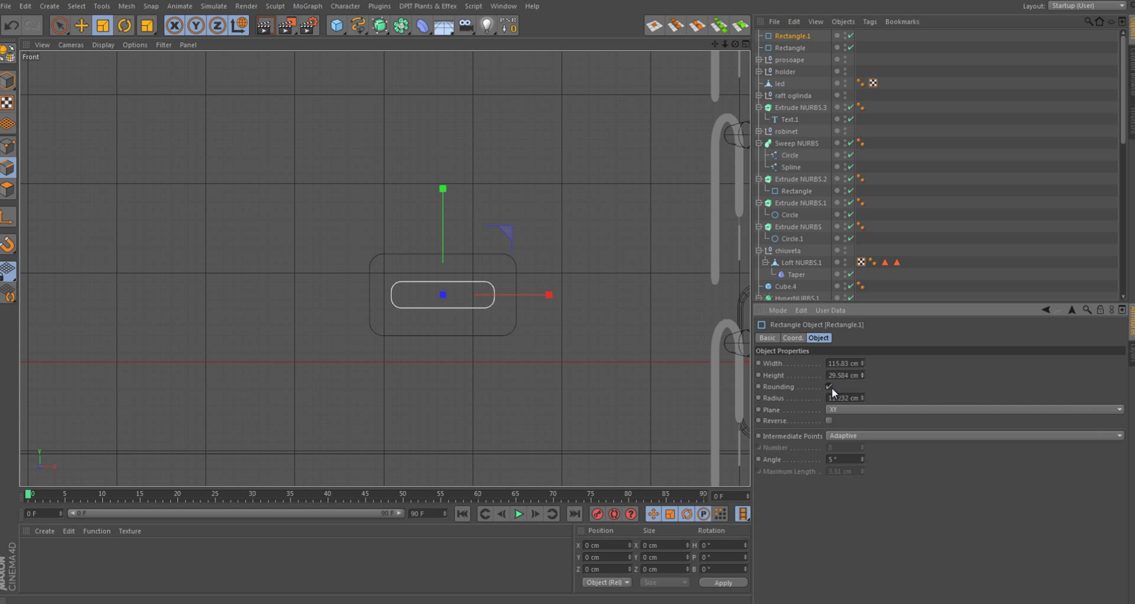
drag(861, 374, 861, 358)
key(e)
click(793, 36)
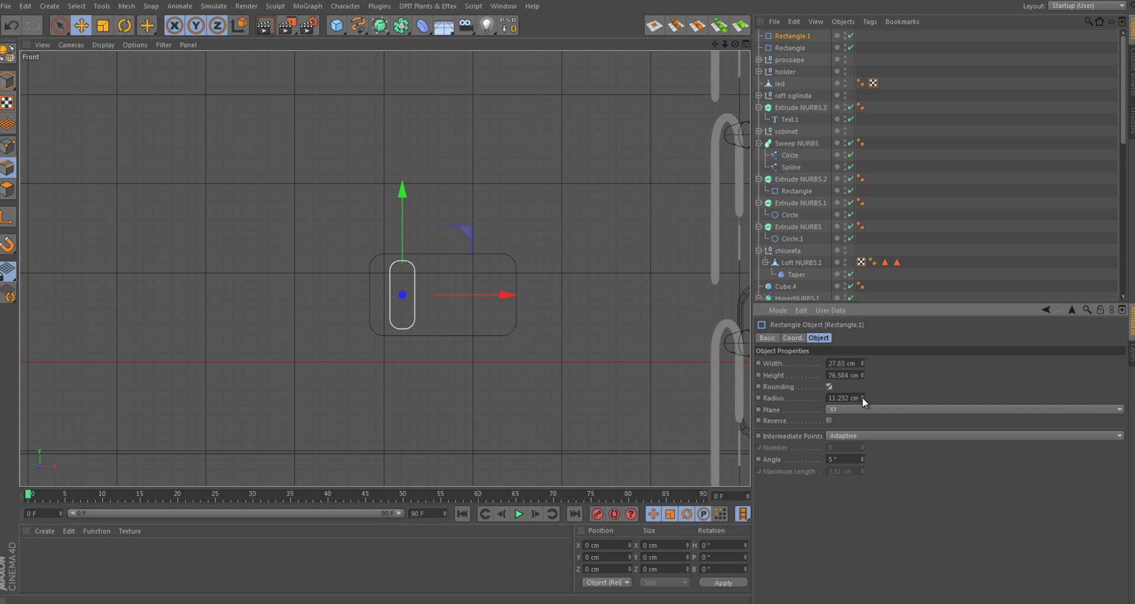
- Duplicate the inner rectangle, move it right and size it to a 65 × 65 cm round opening
drag(862, 397, 862, 372)
ctrl+drag(520, 294, 588, 294)
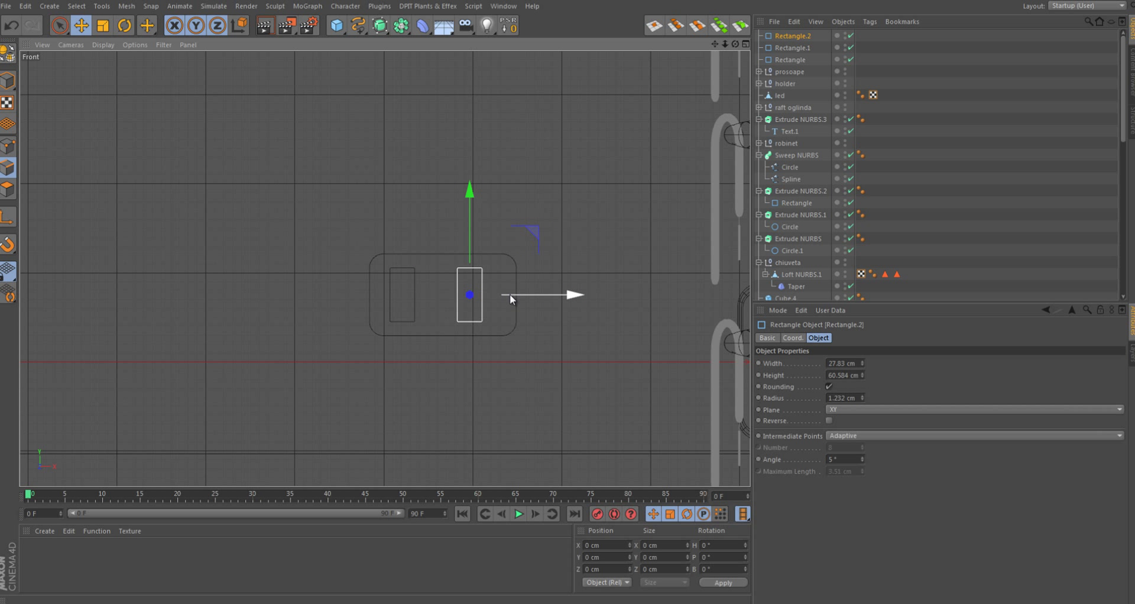
click(862, 373)
text(270)
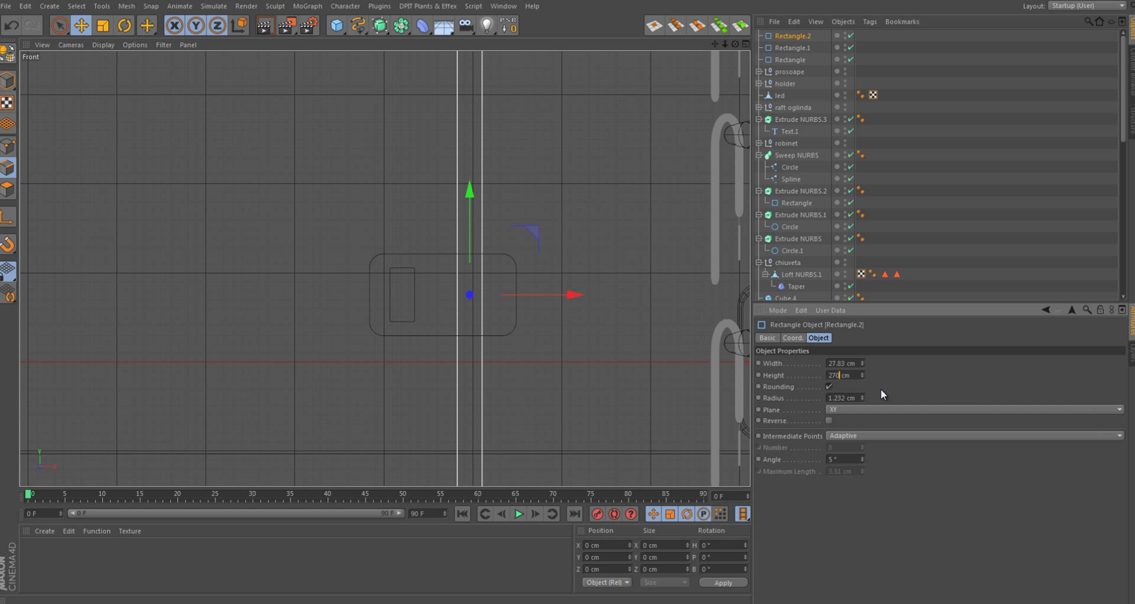
text(40)
key(Return)
click(844, 363)
text(40)
key(Return)
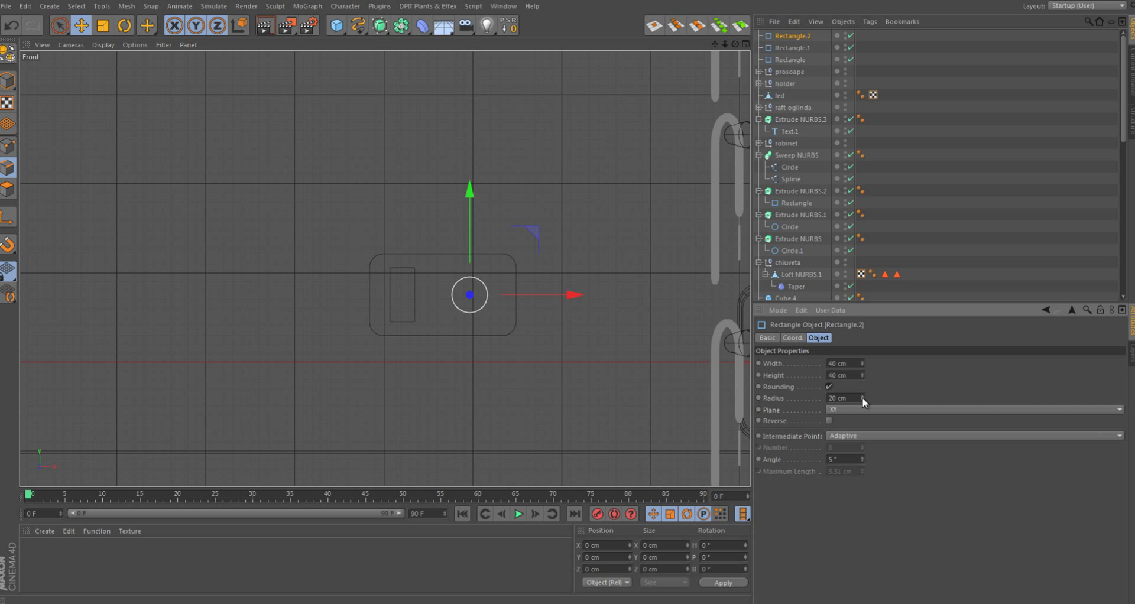
text(50)
key(Return)
scroll(675, 410, up, 3)
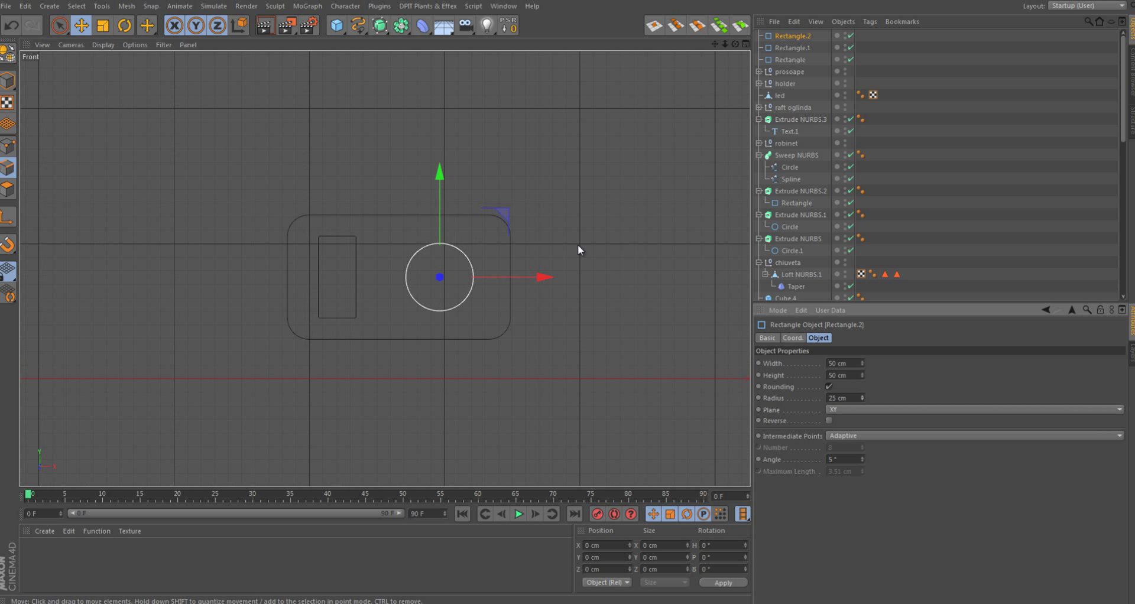
text(65)
key(Return)
text(65)
key(Return)
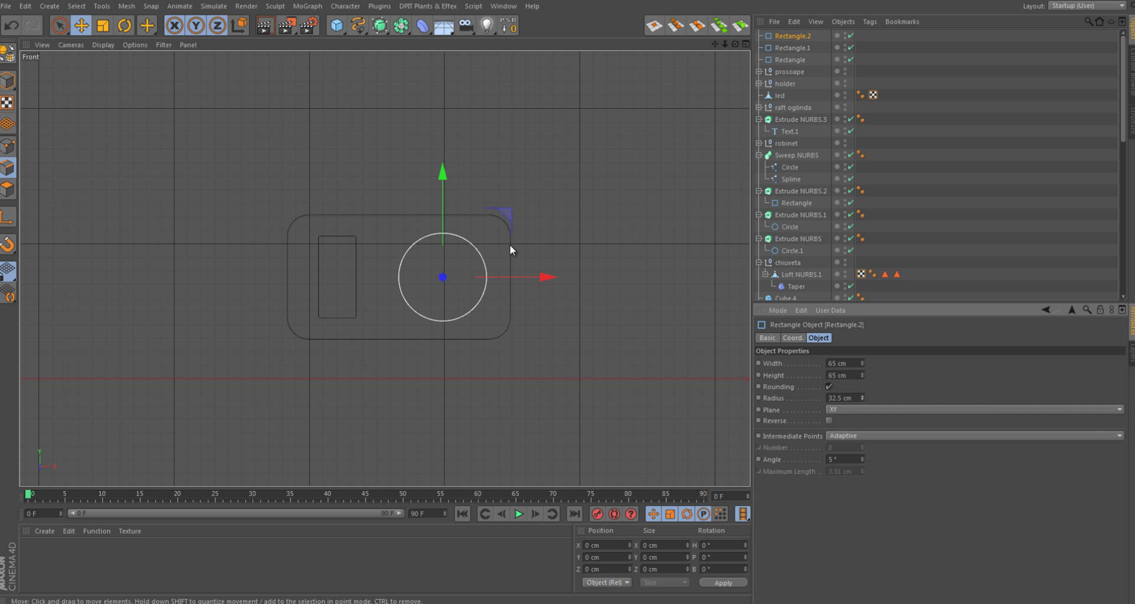
- Make the three rectangles editable, merge them into one spline and put it under an Extrude NURBS
shift+click(780, 61)
key(c)
right_click(782, 39)
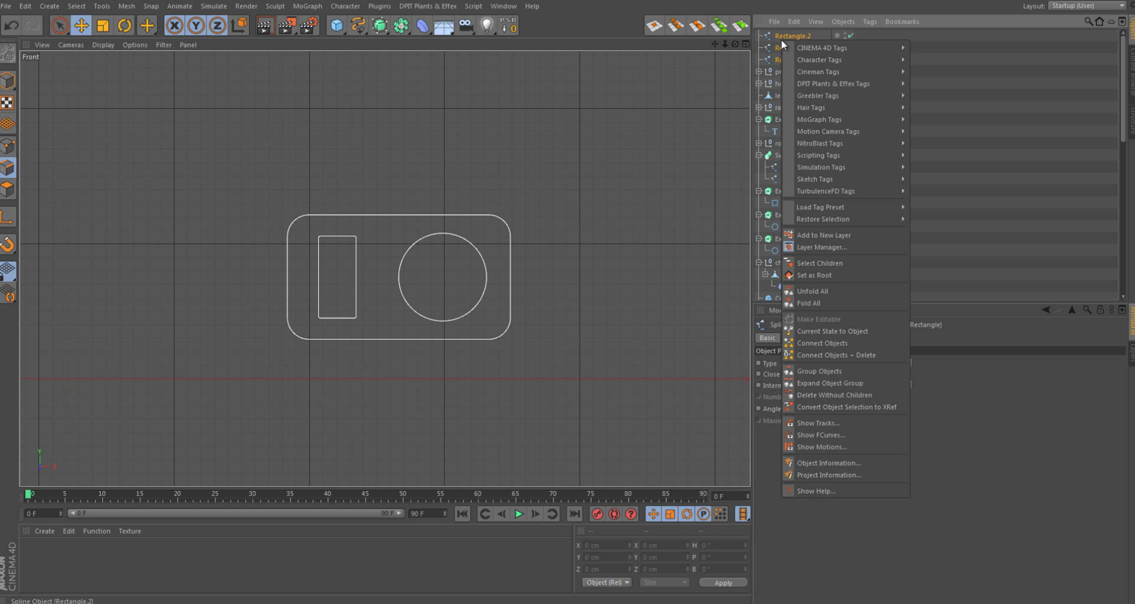
click(864, 355)
key(F5)
- Give the switch plate's front edge a fillet cap and leave the back edge unrounded
key(F1)
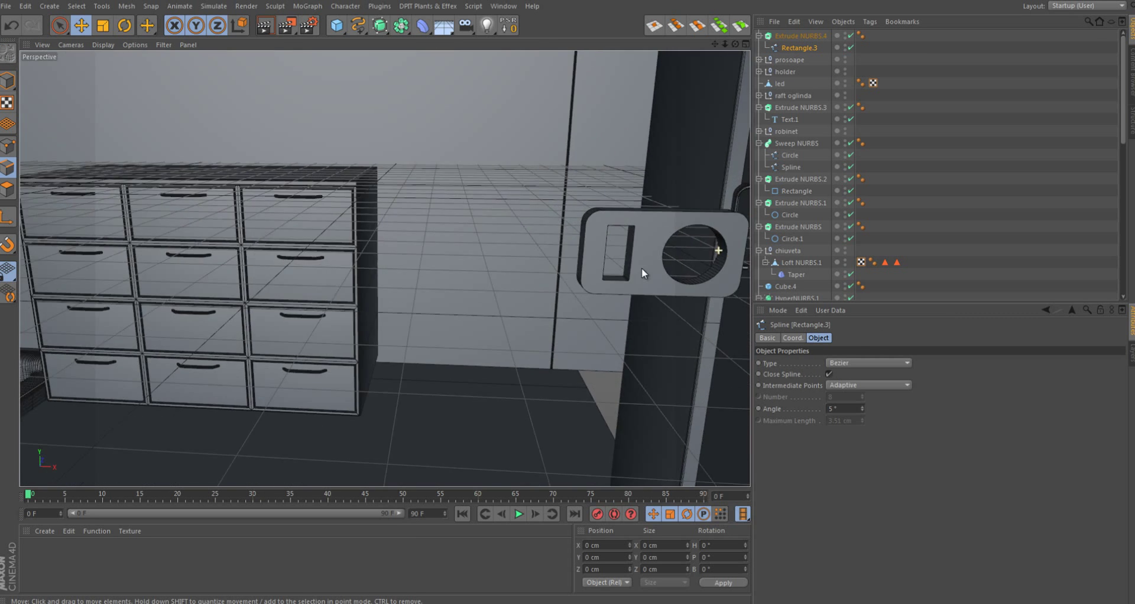
click(845, 338)
click(849, 398)
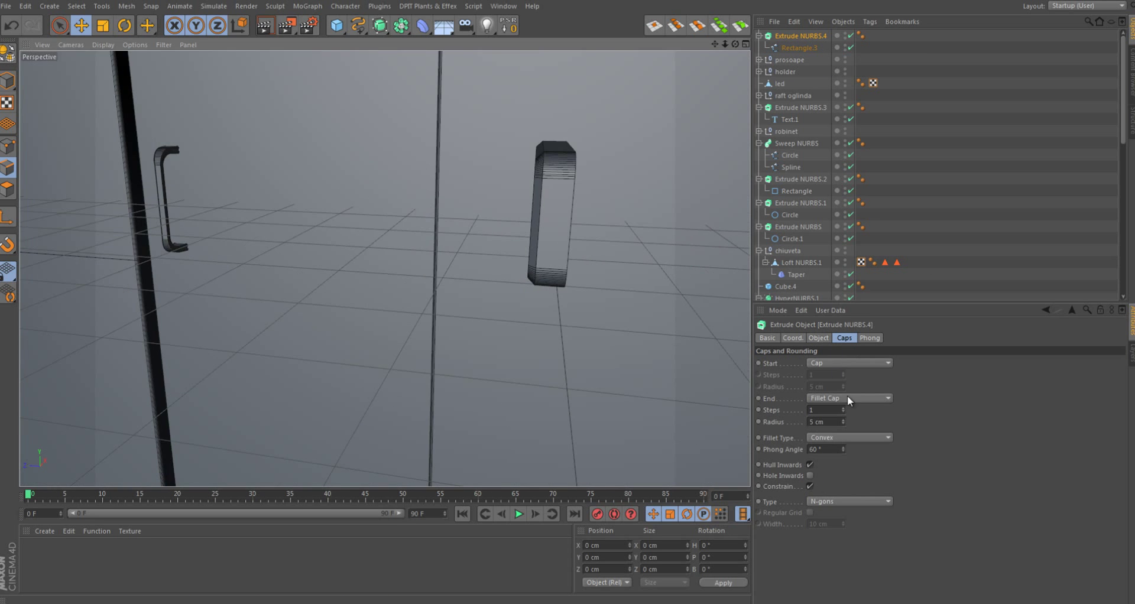
click(849, 398)
click(828, 391)
click(849, 362)
click(840, 427)
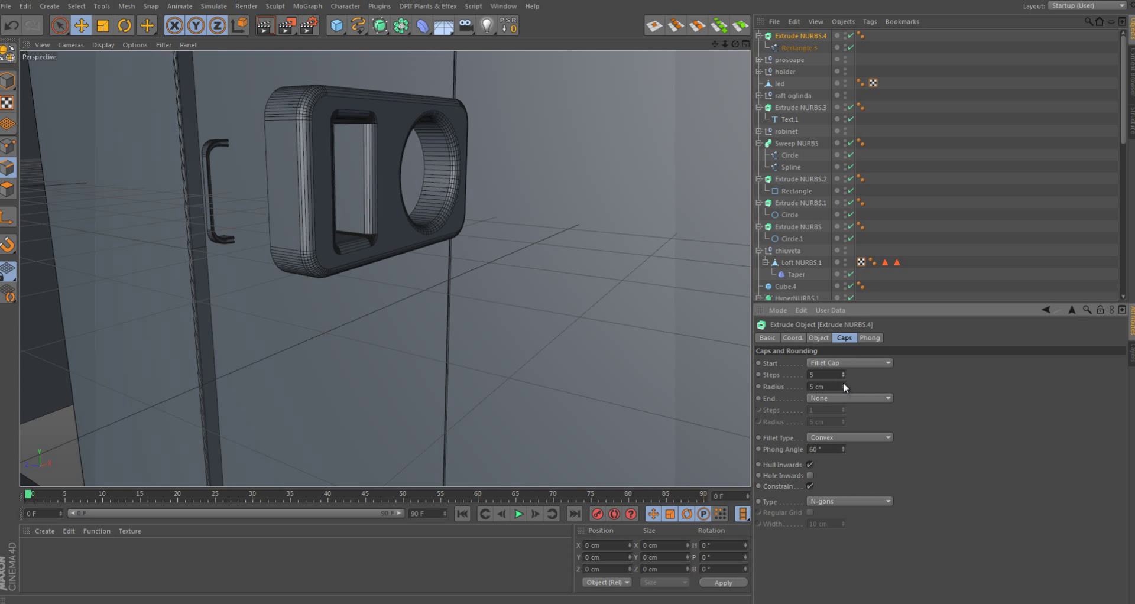
- Slide the switch plate sideways along the wall
scroll(382, 347, down, 5)
scroll(382, 347, down, 2)
scroll(382, 347, down, 2)
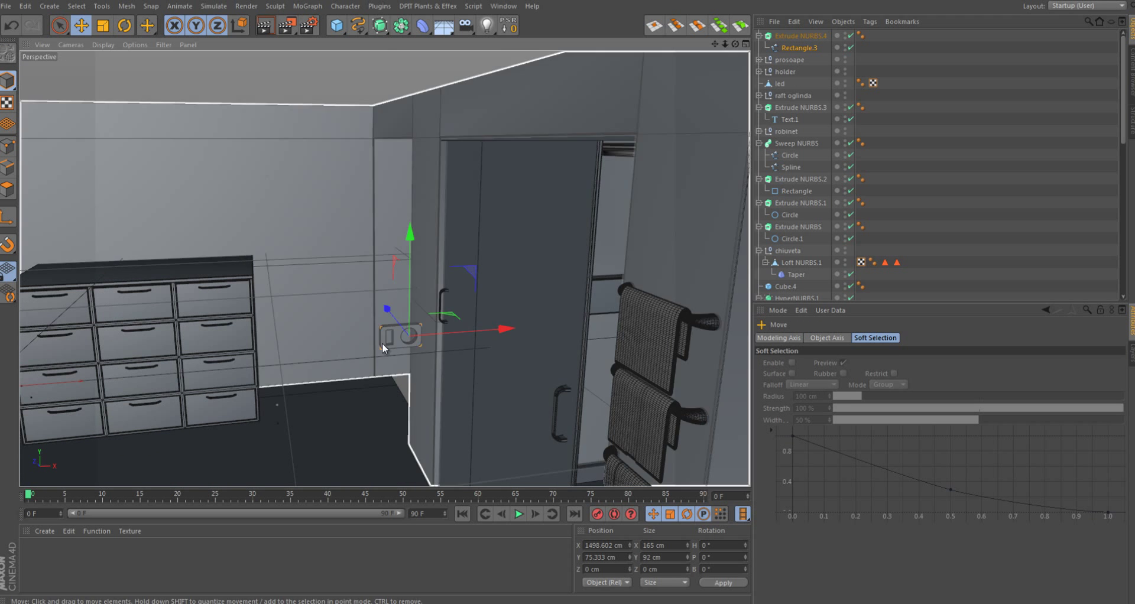
scroll(382, 348, up, 3)
scroll(355, 278, up, 3)
scroll(379, 284, up, 2)
drag(389, 292, 391, 225)
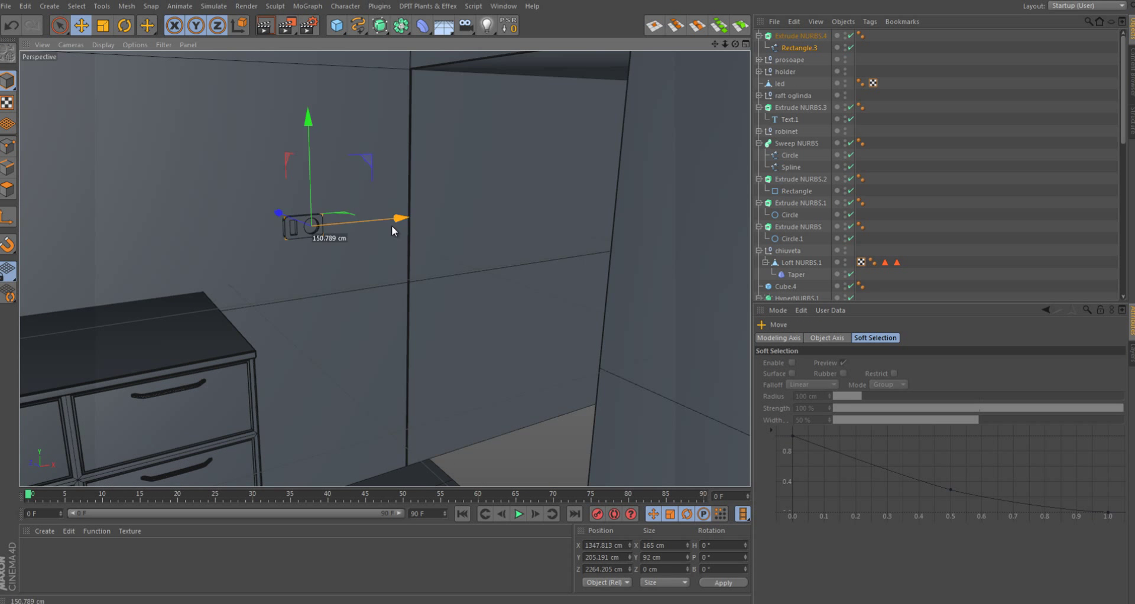
scroll(308, 207, down, 3)
scroll(345, 200, up, 3)
- Add a Cylinder and set its orientation to +X in the top view
drag(337, 24, 458, 89)
middle_click(474, 338)
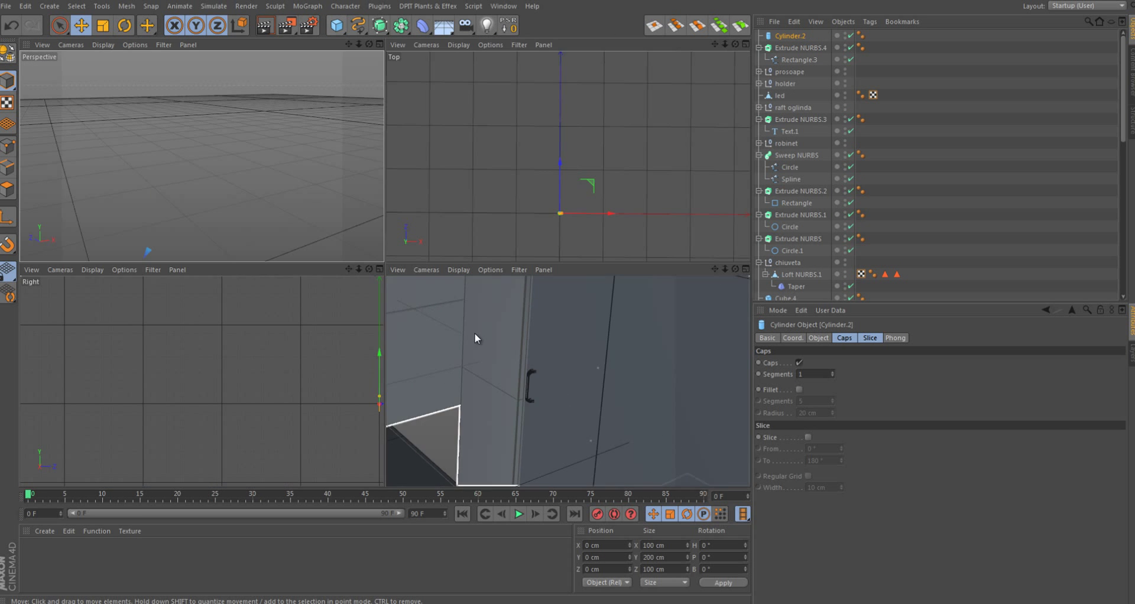
key(F2)
scroll(384, 311, up, 3)
click(819, 338)
click(844, 411)
click(852, 471)
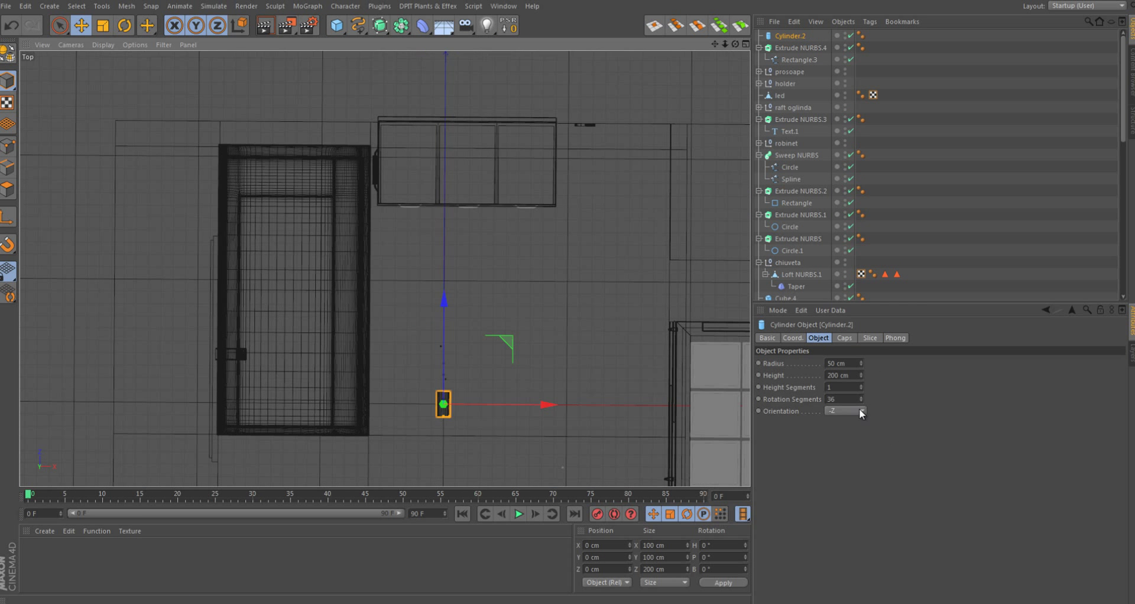
click(860, 411)
click(840, 372)
- Move the cylinder to the plate, shrink its height to about 22 cm, and fit it into the opening
drag(439, 219, 603, 169)
scroll(603, 169, up, 3)
scroll(506, 135, up, 3)
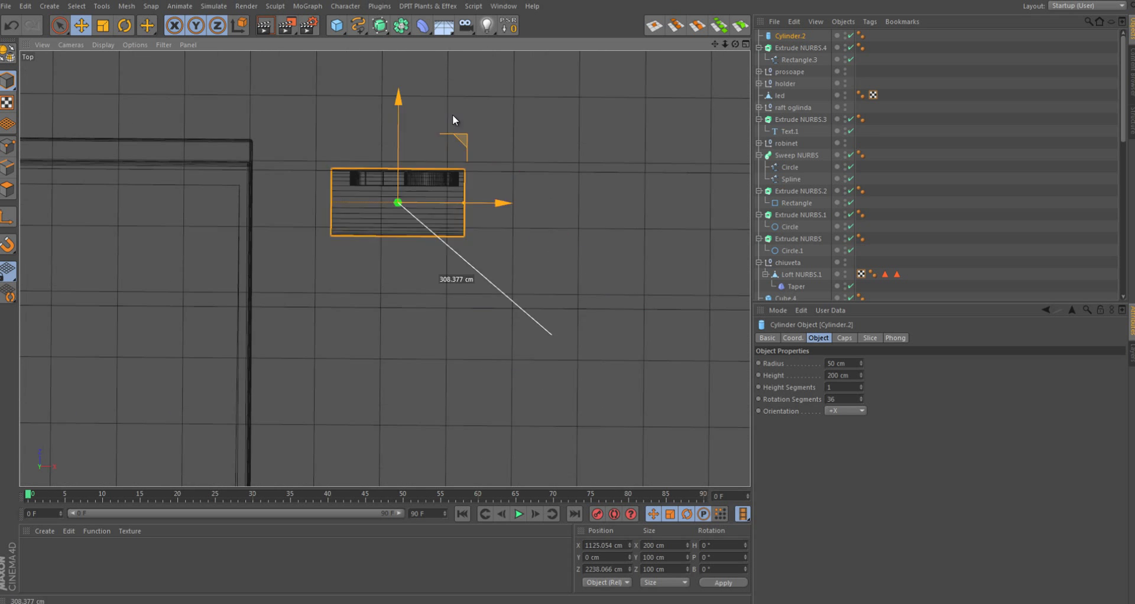
scroll(458, 209, up, 3)
key(9)
drag(473, 195, 352, 199)
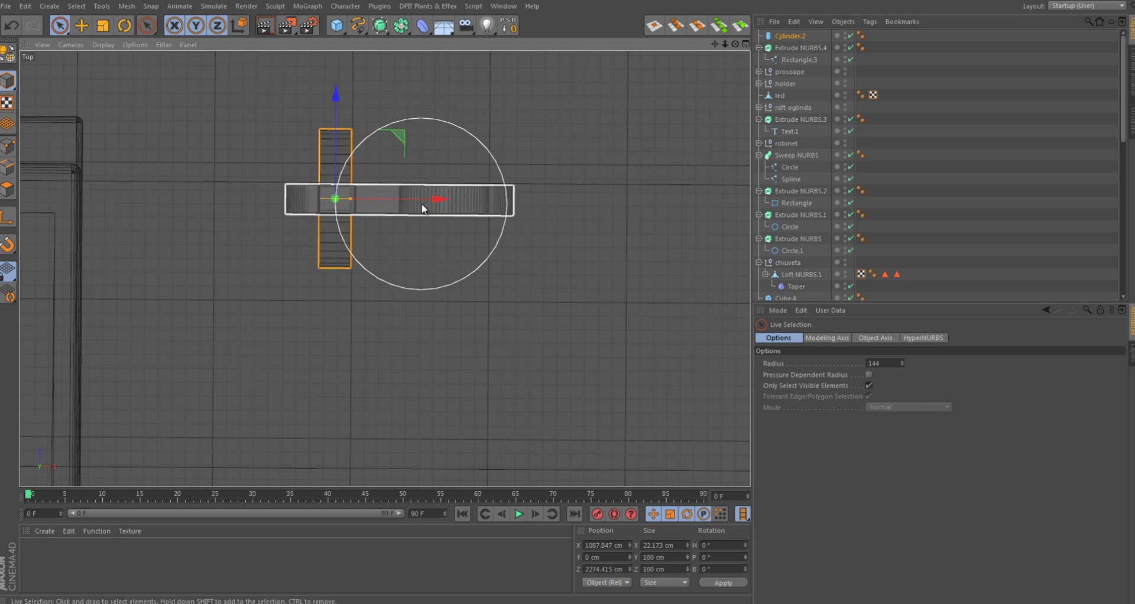
scroll(331, 235, up, 2)
key(F1)
scroll(274, 334, up, 3)
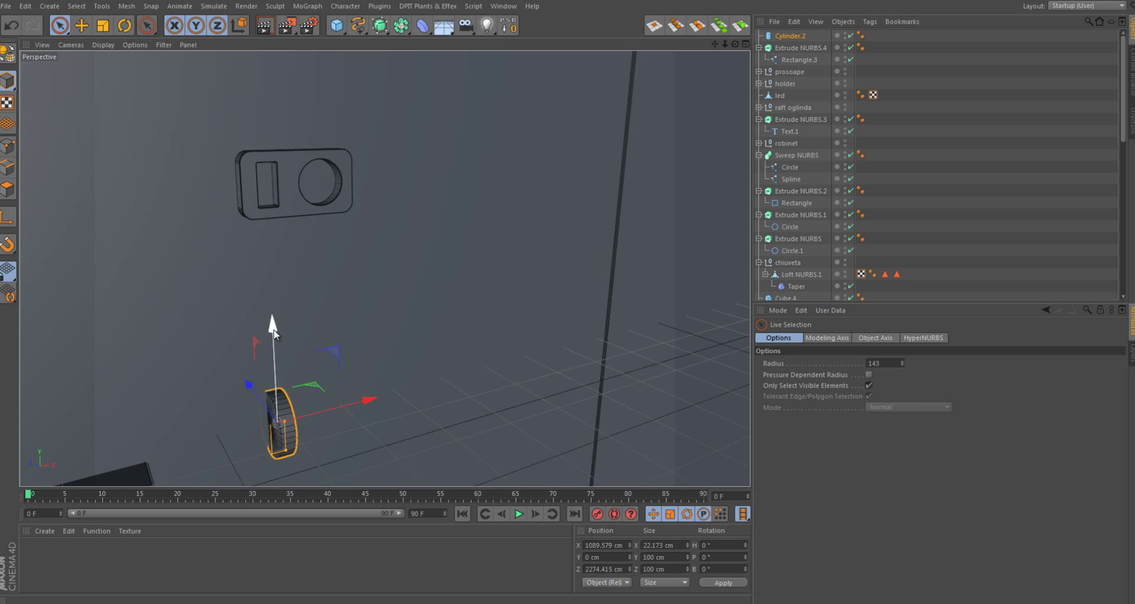
mouse_move(274, 334)
mouse_down()
mouse_move(274, 204)
mouse_move(229, 94)
mouse_up()
drag(248, 177, 244, 219)
scroll(244, 219, up, 2)
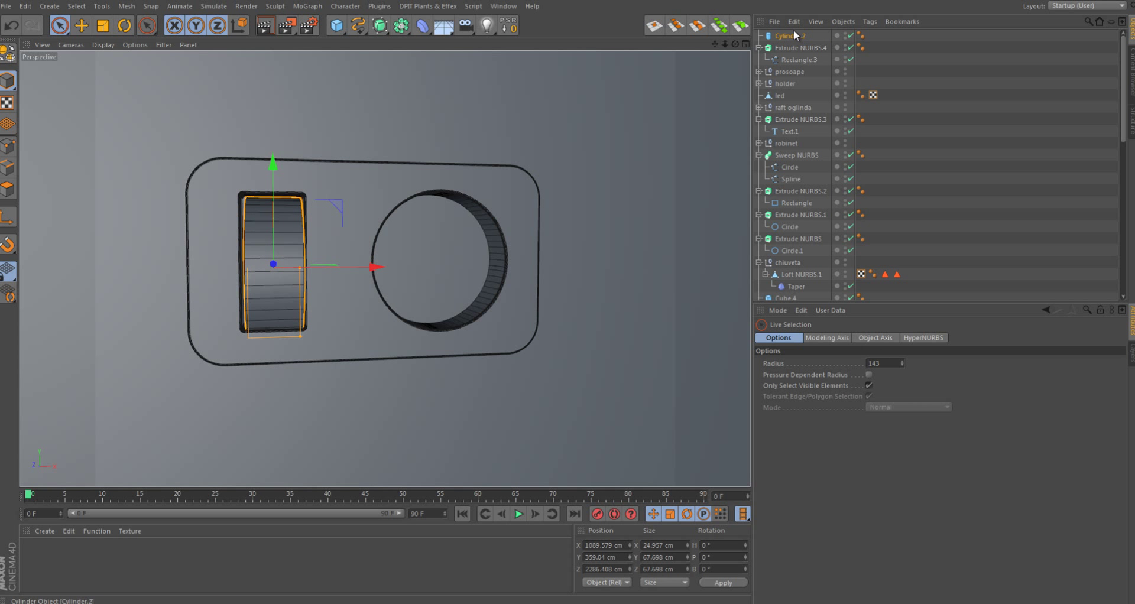
- Make the cylinder editable, then move and shrink its top band of polygons into a rocker shape
click(793, 34)
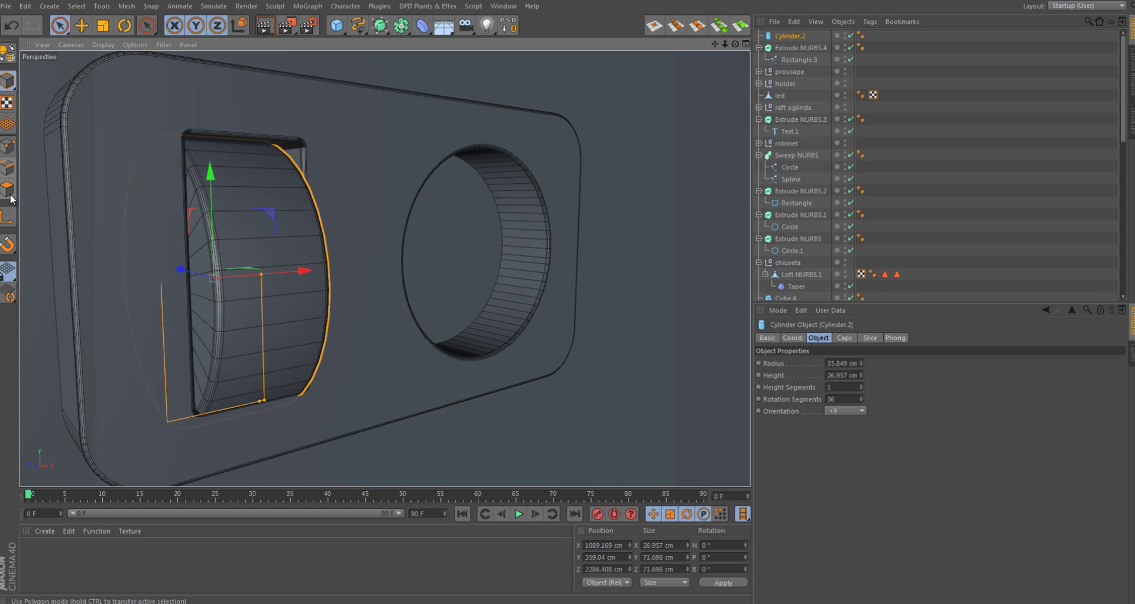
click(8, 190)
key(c)
click(254, 228)
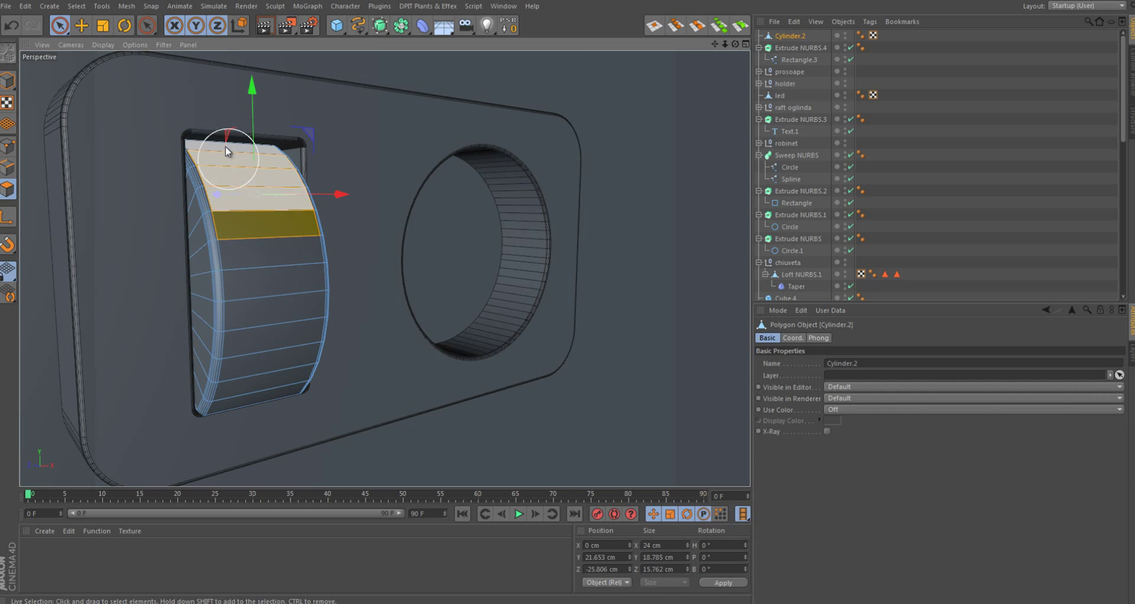
key(t)
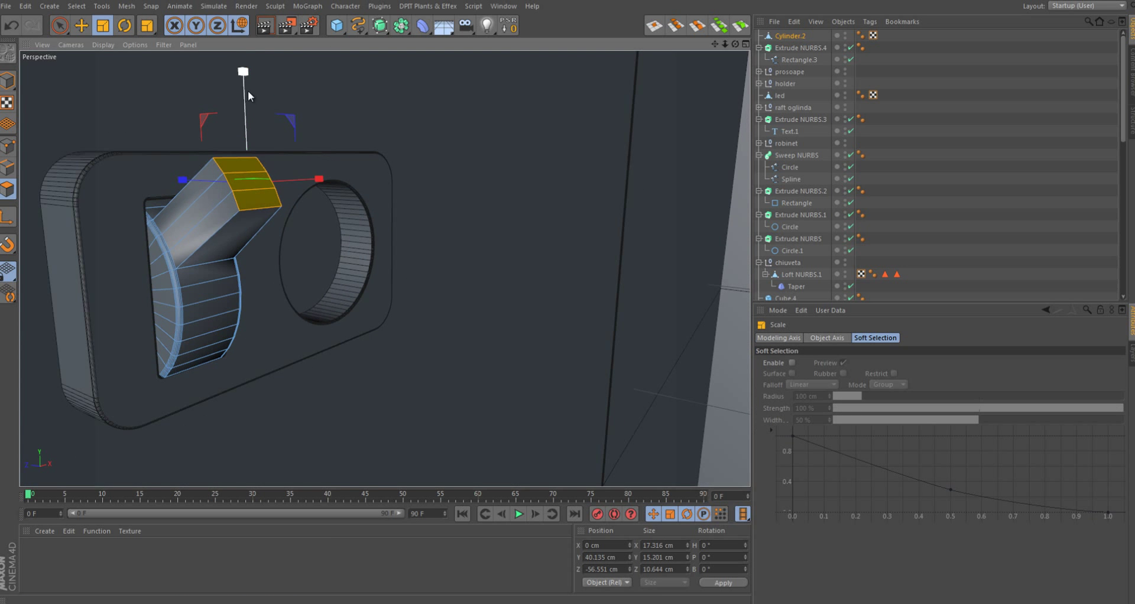
key(r)
alt+drag(278, 138, 283, 282)
key(e)
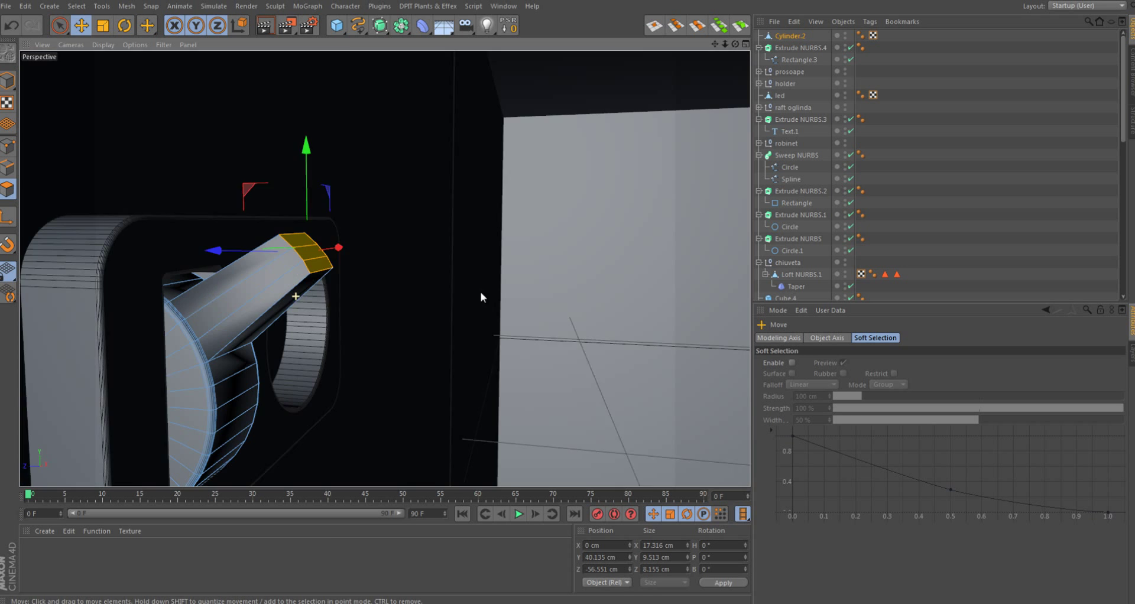
mouse_move(482, 297)
alt+mouse_down()
mouse_move(261, 236)
mouse_move(169, 356)
mouse_move(189, 378)
mouse_move(158, 296)
mouse_move(208, 400)
mouse_move(327, 239)
mouse_move(291, 326)
alt+mouse_up()
key(t)
- Knife-cut edge loops and enable HyperNURBS smoothing, then render a preview of the toggle
key(k)
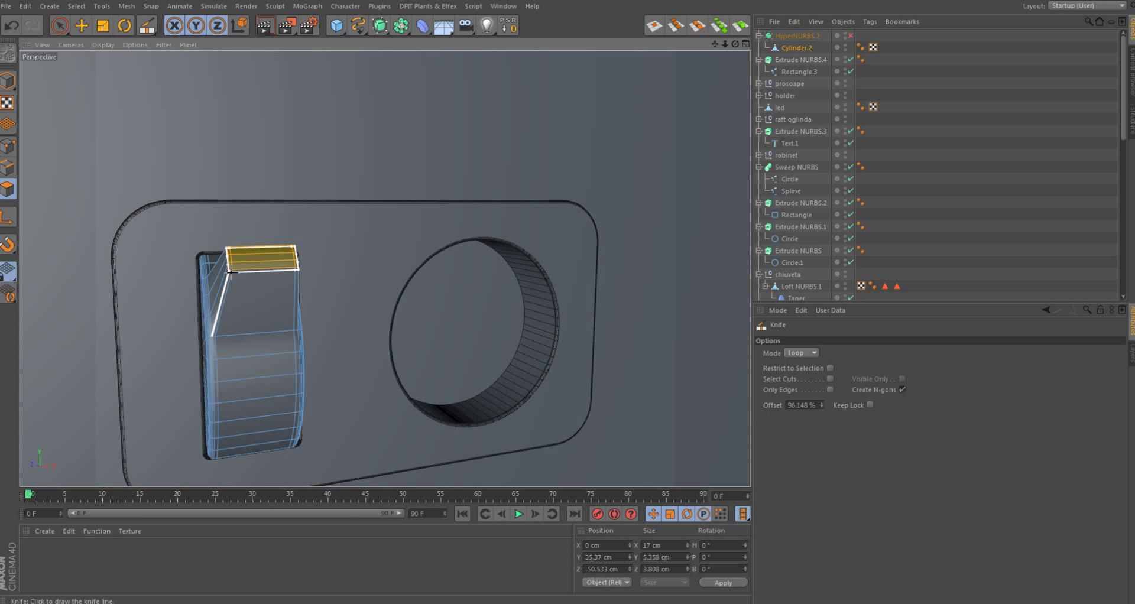
click(850, 36)
key(ctrl+r)
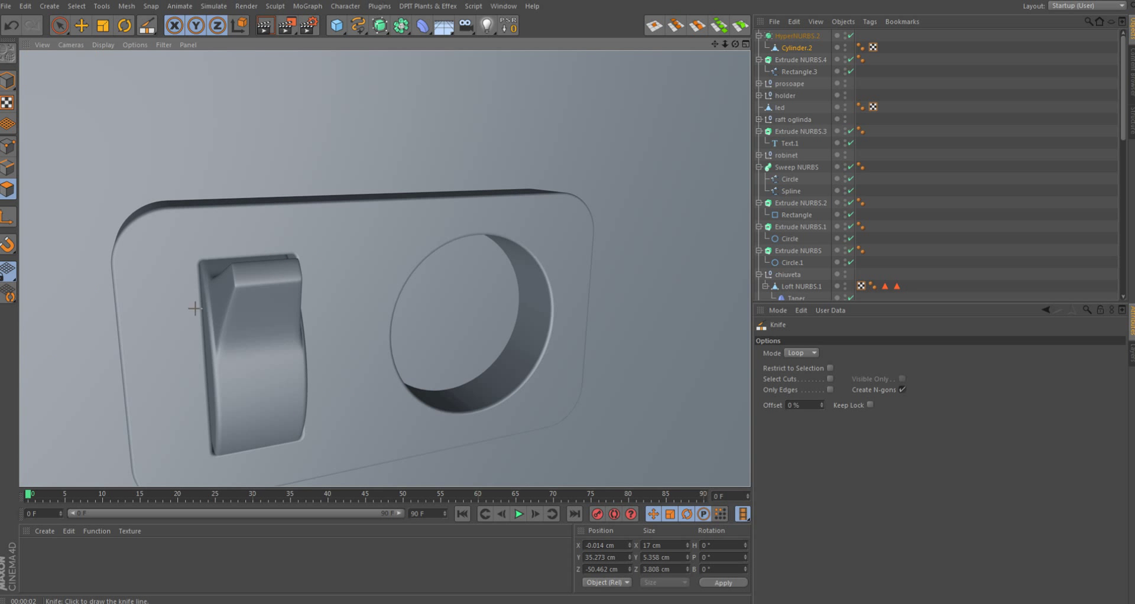
scroll(411, 334, down, 5)
scroll(443, 296, down, 3)
scroll(402, 313, down, 5)
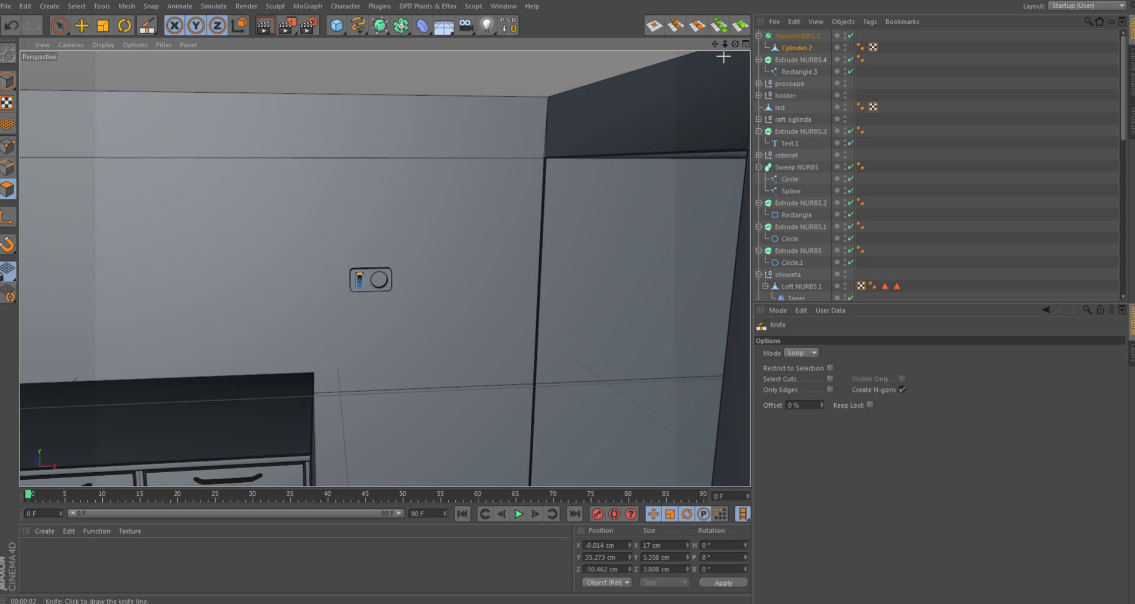
click(337, 24)
click(521, 62)
scroll(289, 356, up, 3)
key(ctrl+z)
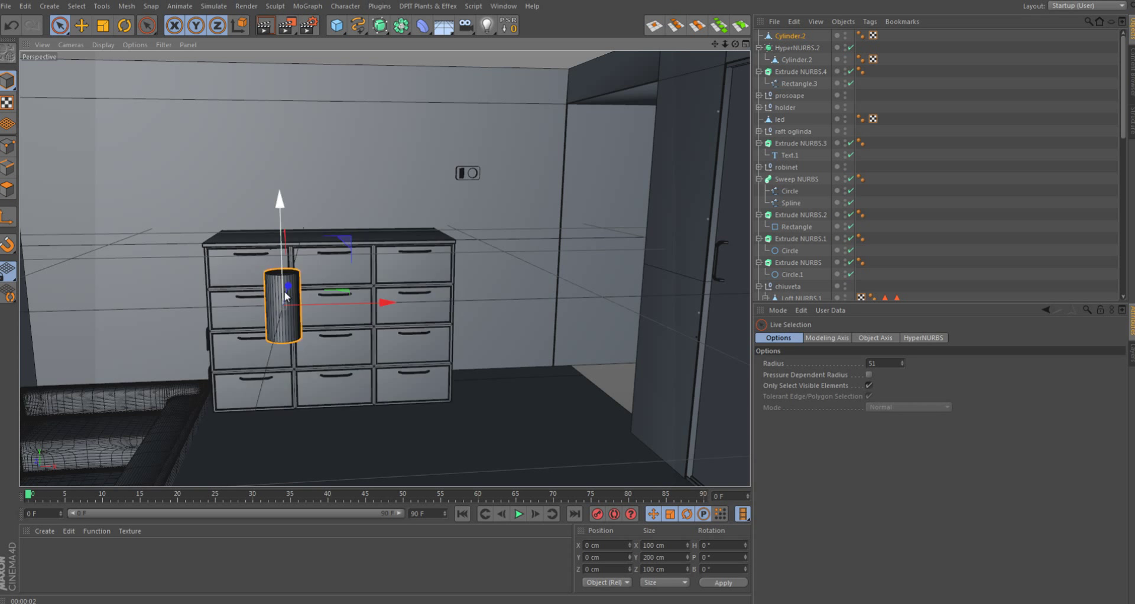
key(ctrl+z)
key(ctrl+z)
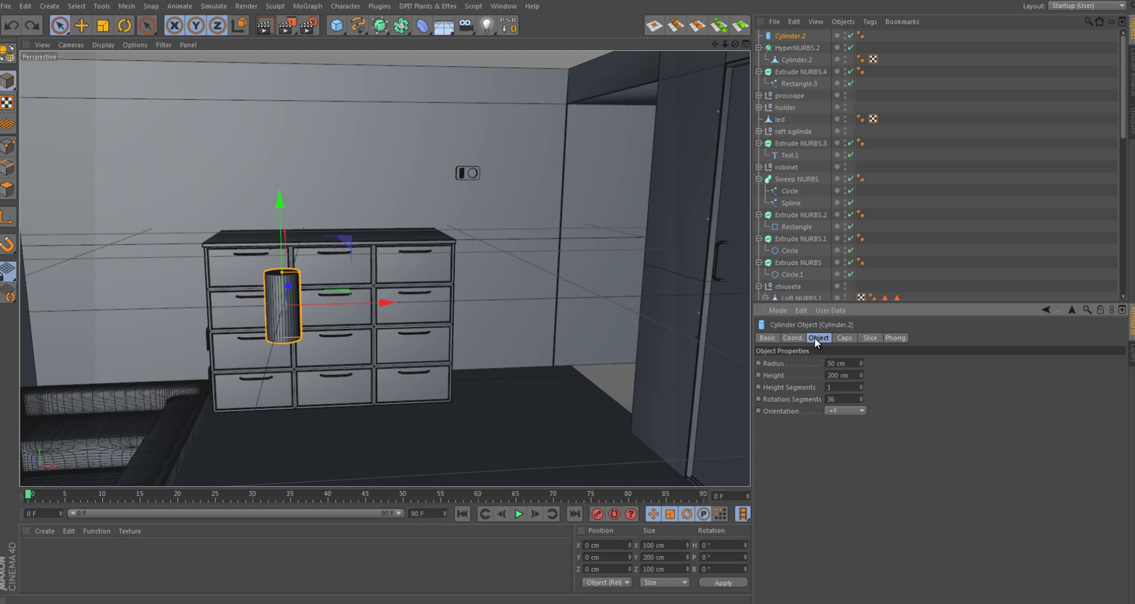
click(818, 338)
drag(386, 304, 420, 317)
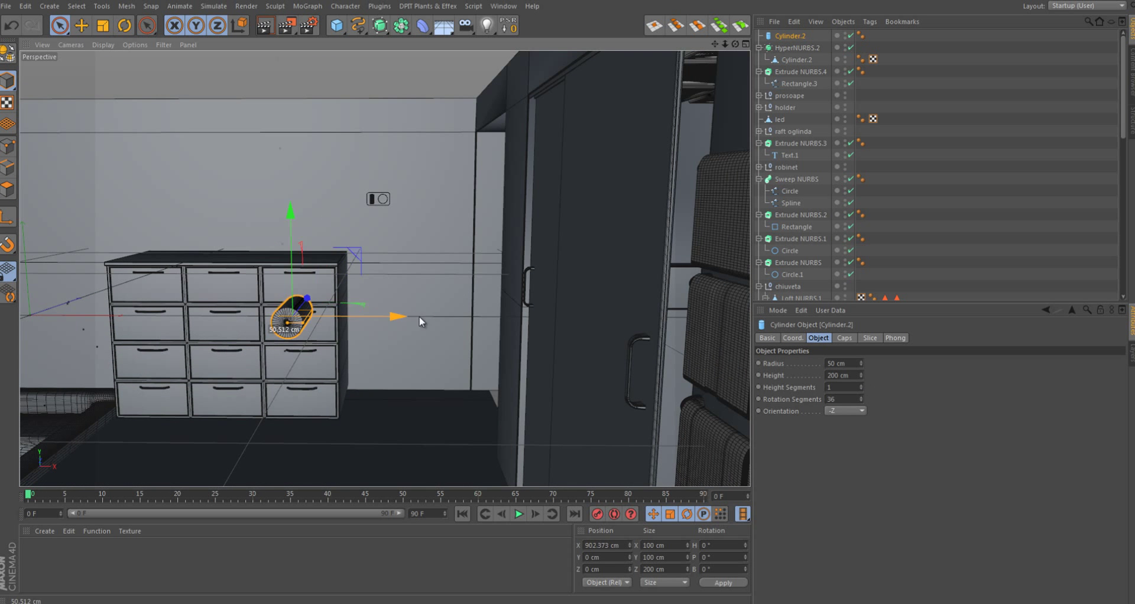
drag(379, 243, 388, 137)
scroll(442, 216, up, 5)
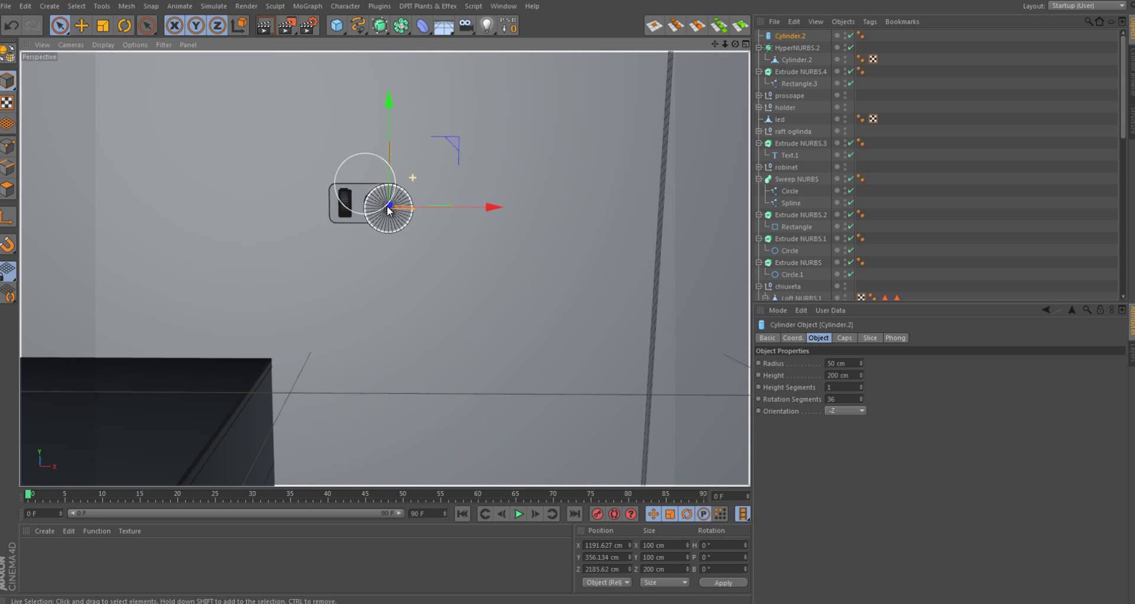
alt+drag(442, 216, 343, 184)
alt+drag(343, 184, 304, 216)
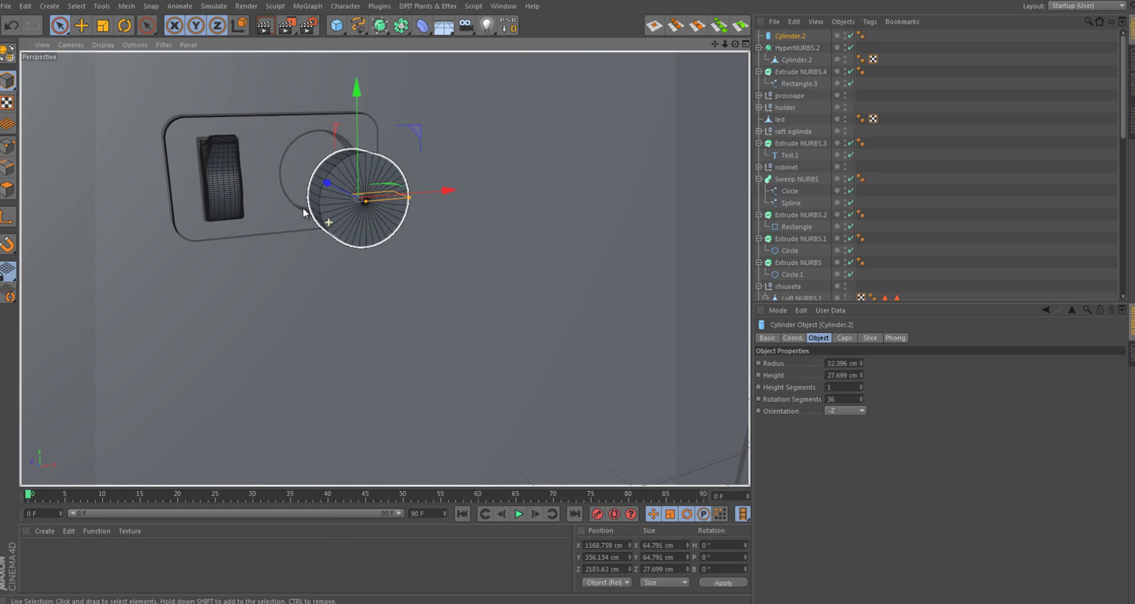
scroll(450, 239, up, 3)
scroll(286, 200, up, 3)
mouse_move(280, 140)
mouse_down()
mouse_move(280, 130)
mouse_move(236, 223)
mouse_up()
click(845, 338)
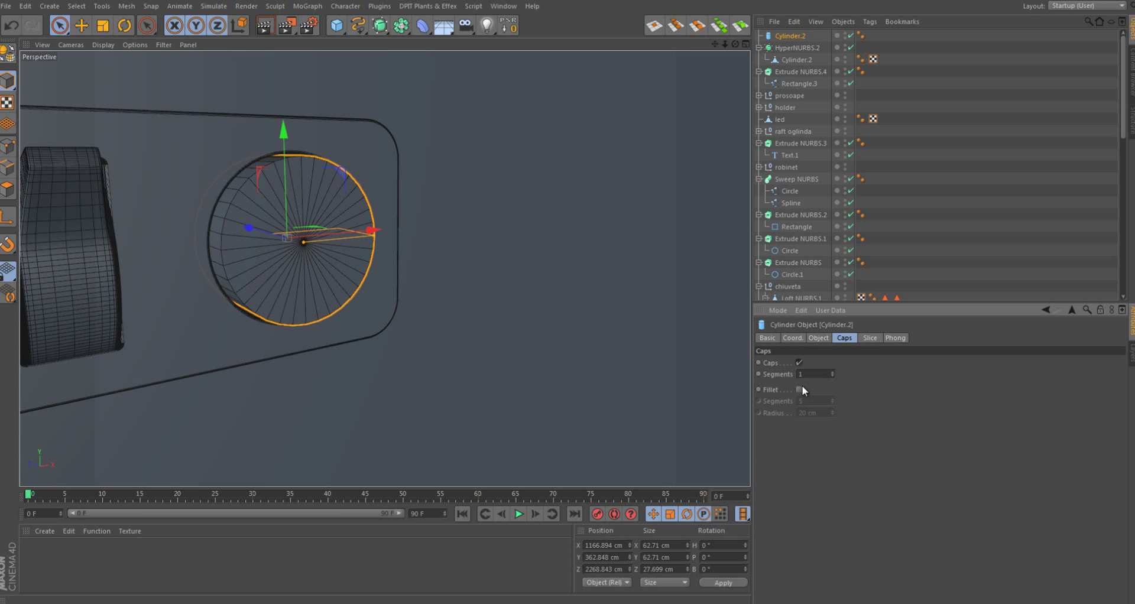
click(800, 389)
drag(831, 414, 832, 423)
scroll(297, 242, up, 3)
alt+drag(297, 243, 319, 254)
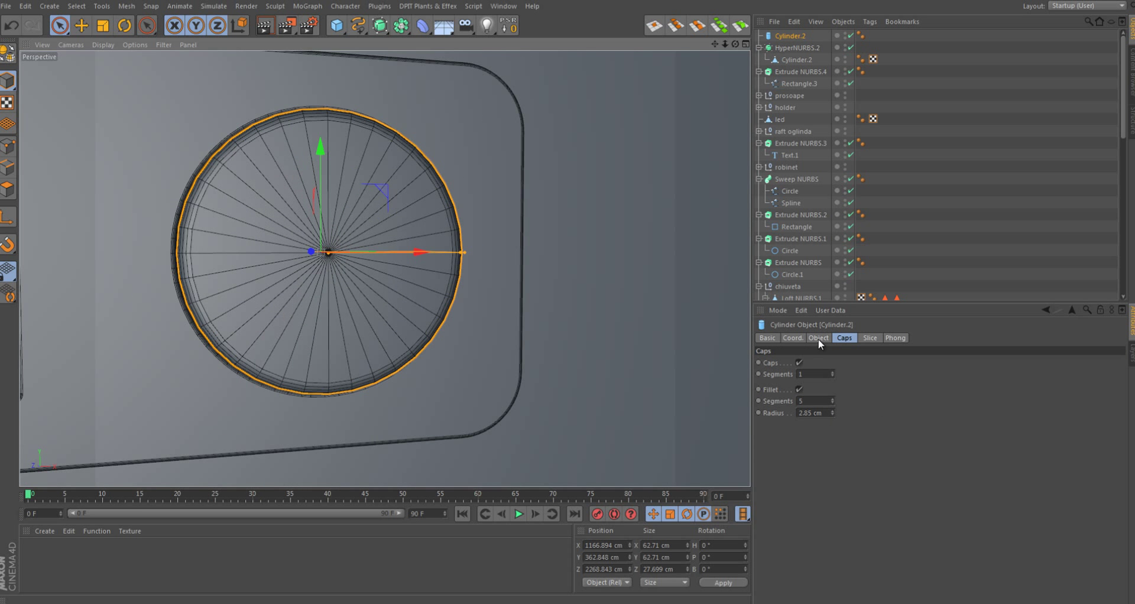
click(819, 338)
scroll(320, 258, up, 2)
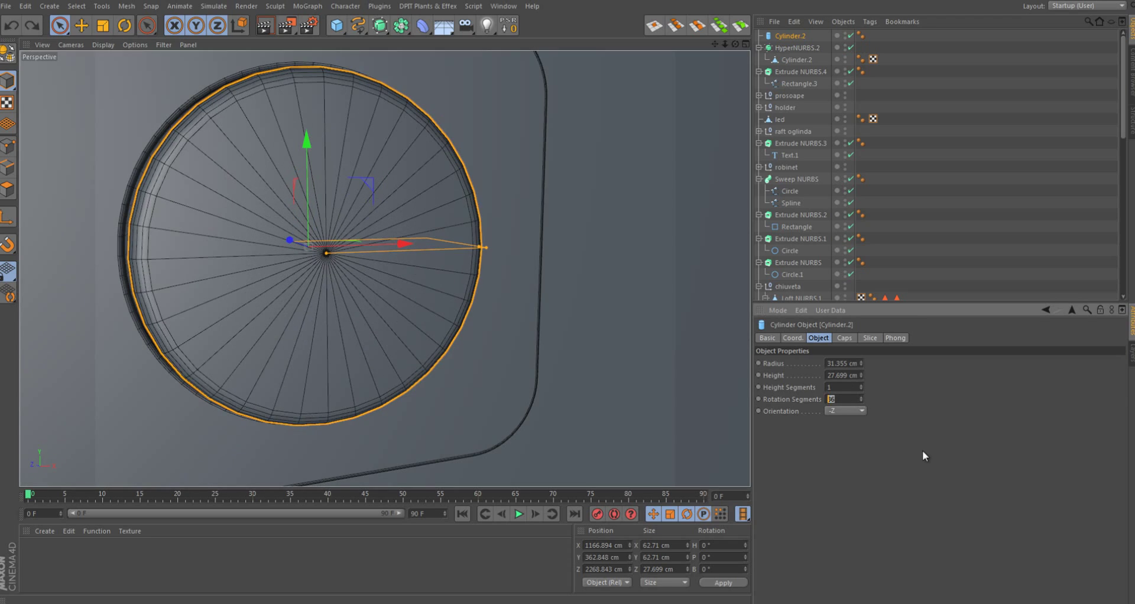
key(c)
drag(343, 236, 272, 244)
alt+click(401, 25)
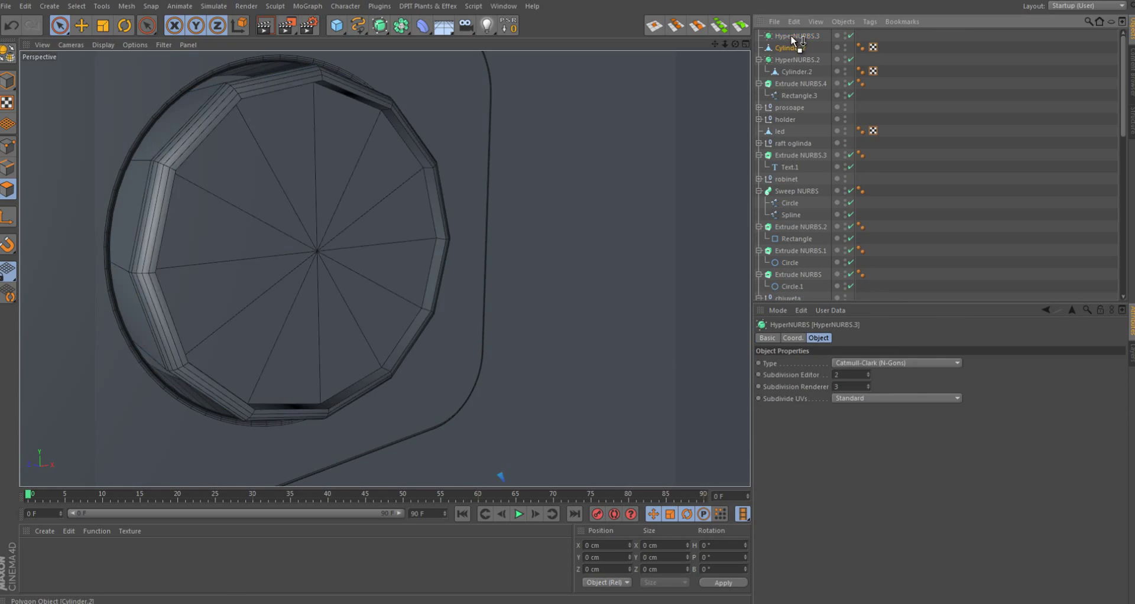
key(ctrl+r)
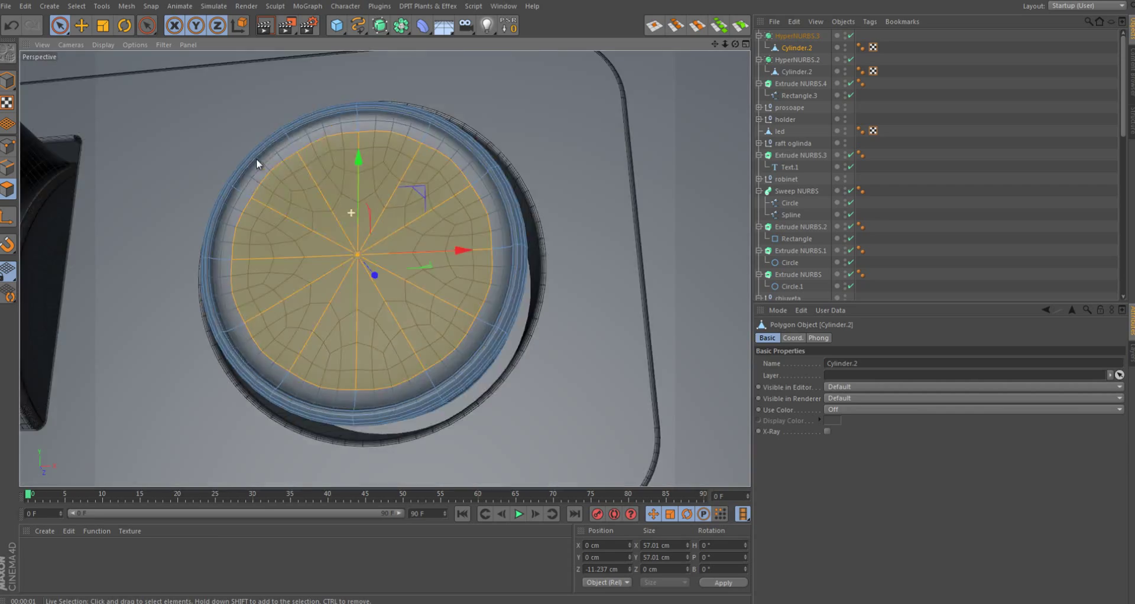
right_click(431, 253)
click(468, 387)
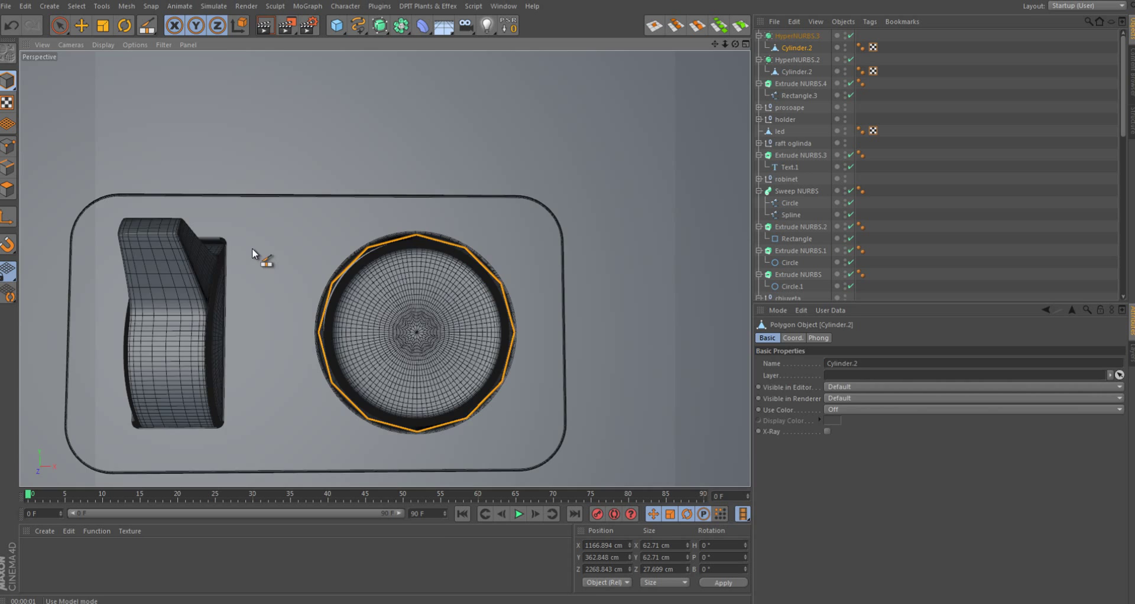
key(t)
drag(482, 253, 445, 253)
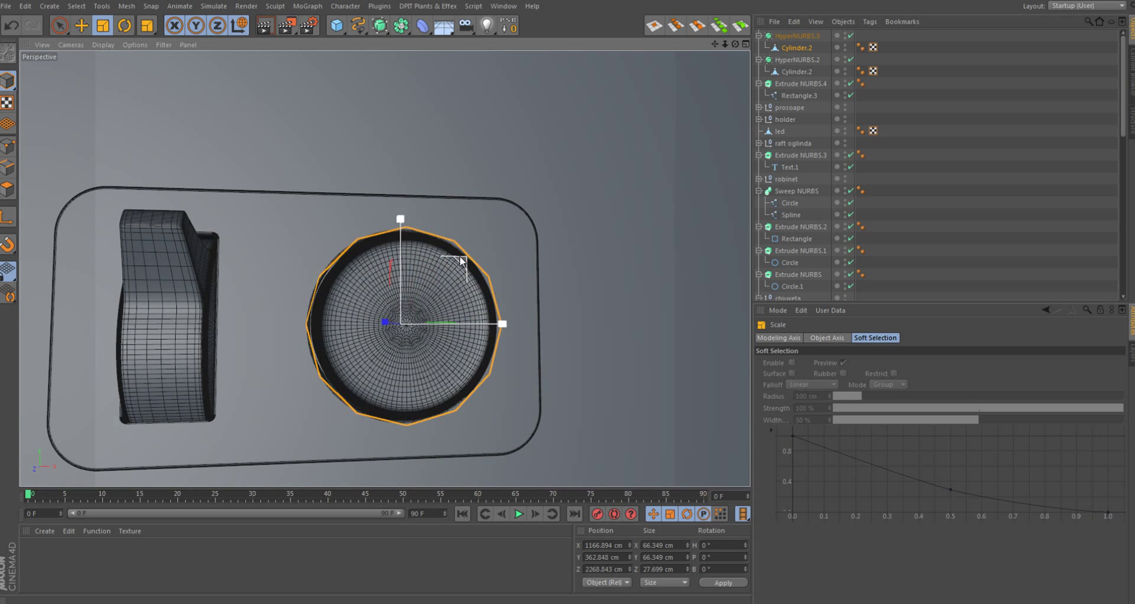
scroll(452, 304, down, 5)
scroll(452, 304, down, 10)
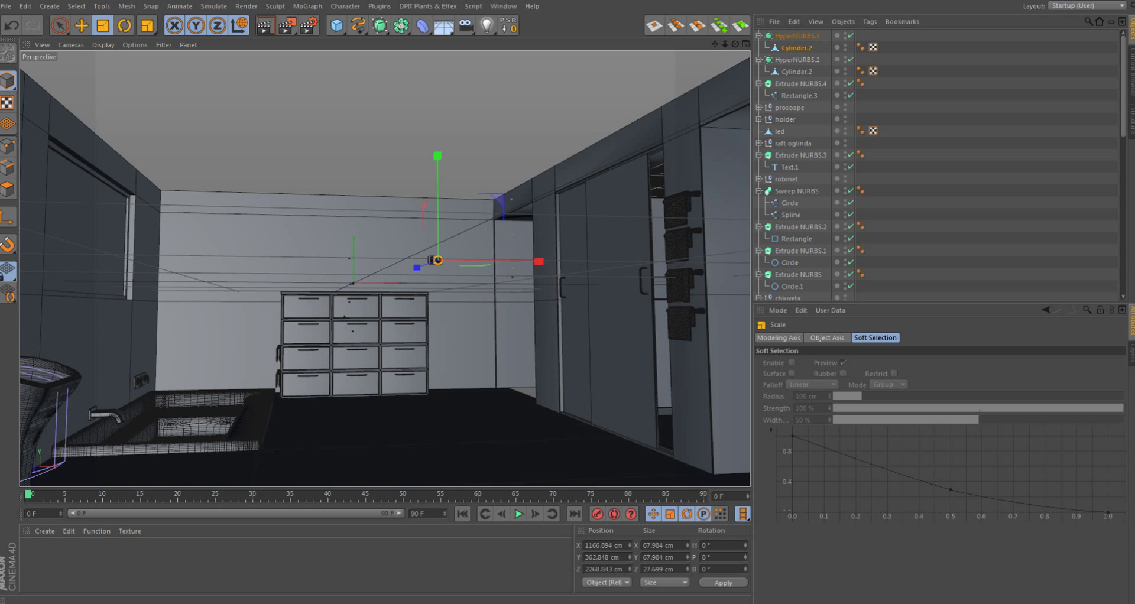
scroll(484, 310, up, 3)
click(797, 35)
ctrl+click(797, 60)
ctrl+click(793, 84)
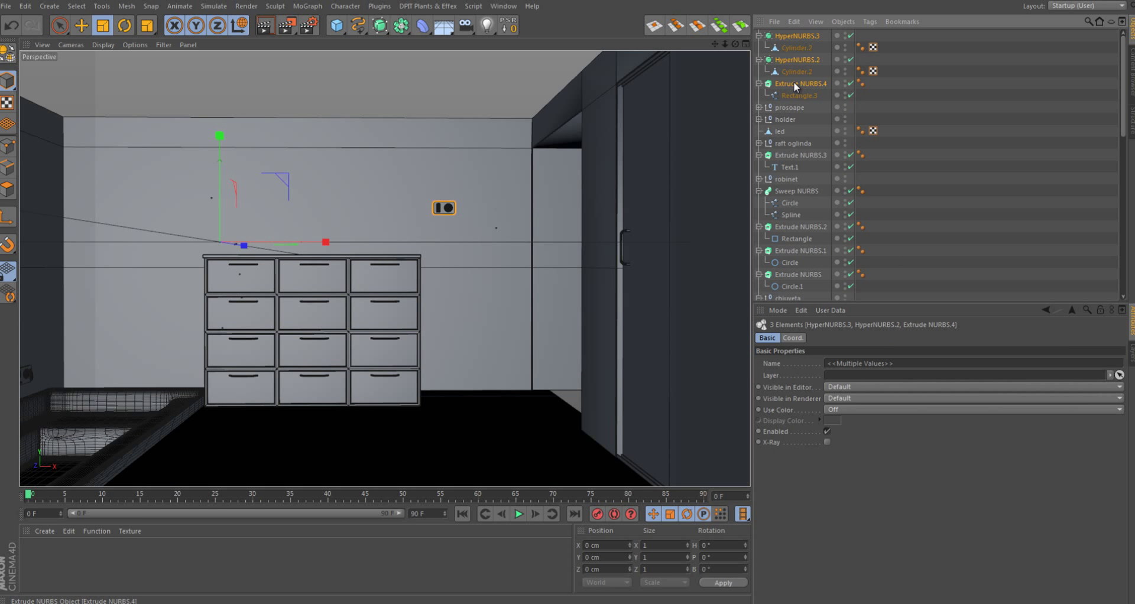
key(alt+g)
scroll(471, 225, up, 5)
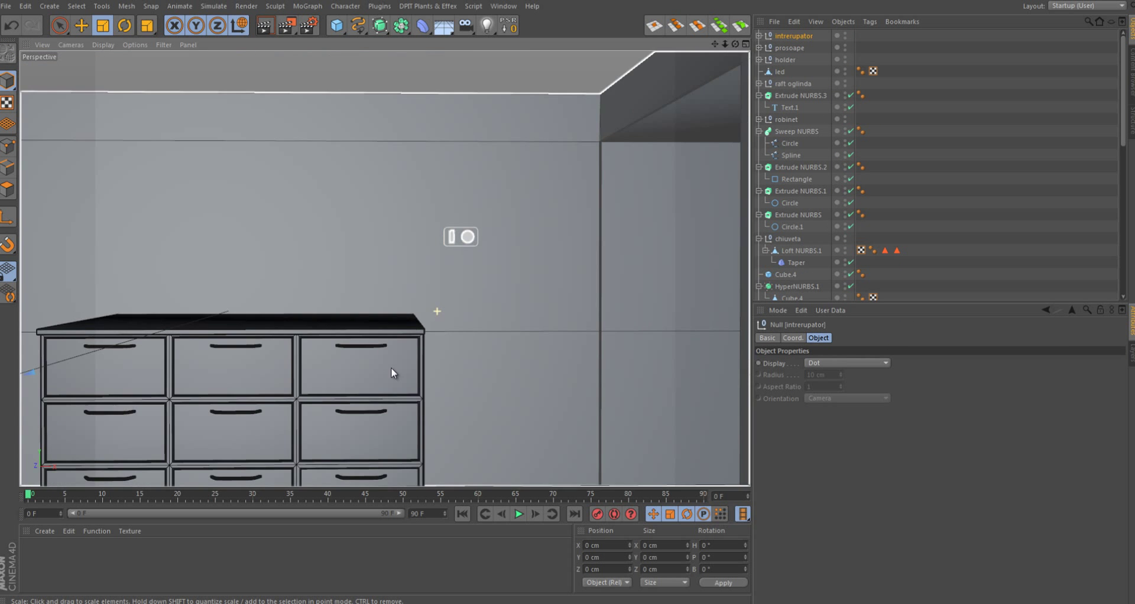
key(e)
scroll(392, 367, down, 3)
drag(299, 418, 312, 423)
drag(246, 393, 246, 378)
scroll(312, 398, down, 3)
mouse_move(313, 398)
alt+mouse_down()
mouse_move(488, 403)
mouse_move(534, 426)
mouse_move(396, 380)
mouse_move(627, 378)
mouse_move(295, 265)
alt+mouse_up()
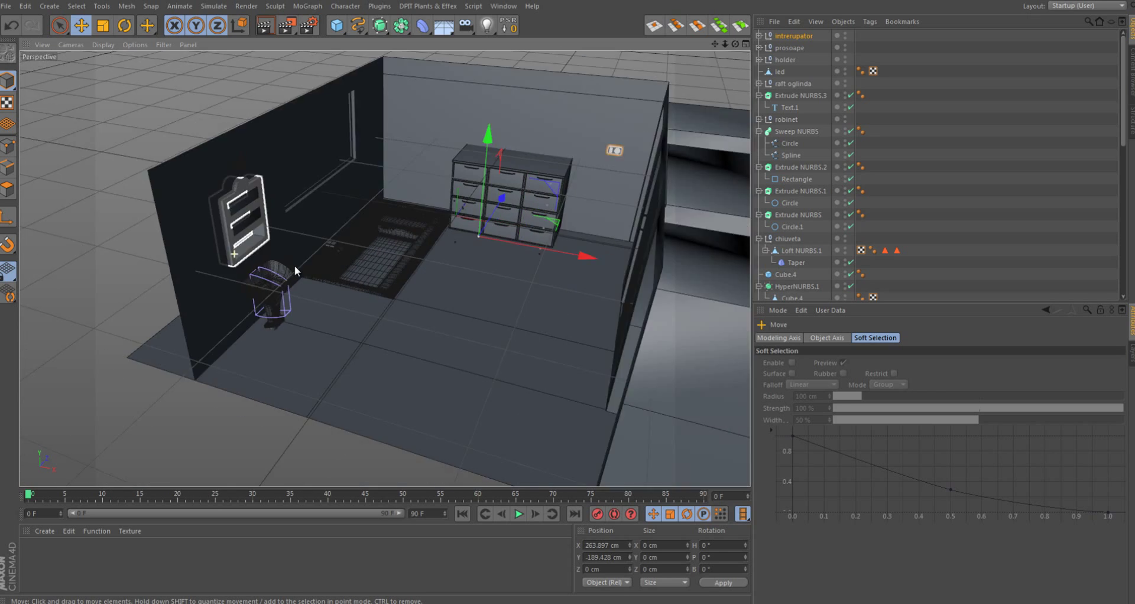
scroll(294, 265, up, 3)
scroll(495, 417, down, 2)
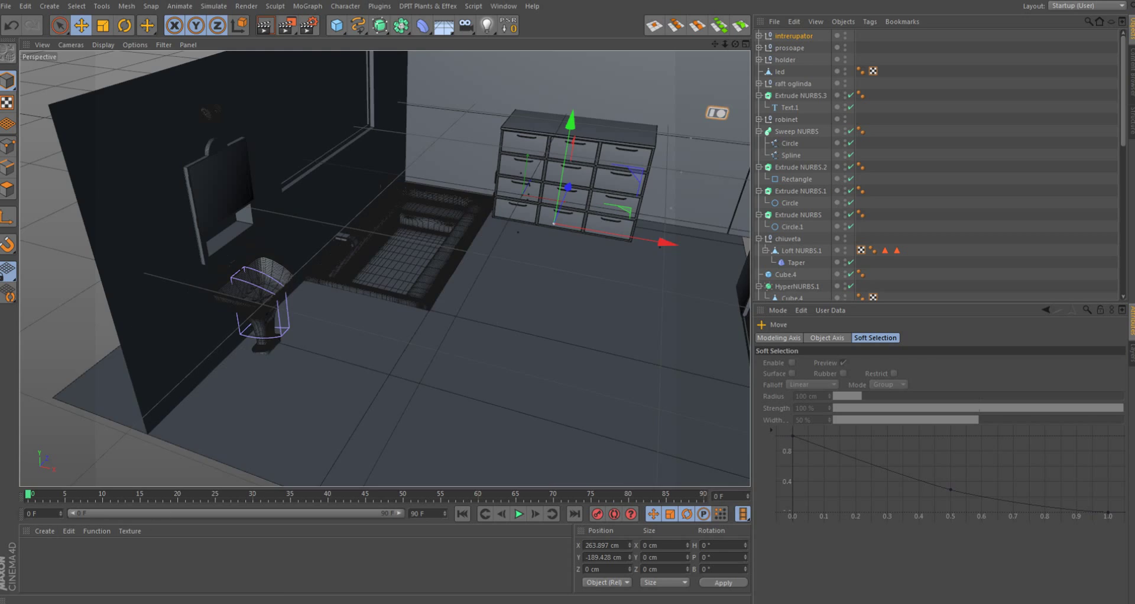
mouse_move(495, 417)
alt+mouse_down()
mouse_move(508, 304)
mouse_move(385, 236)
alt+mouse_up()
scroll(353, 289, down, 2)
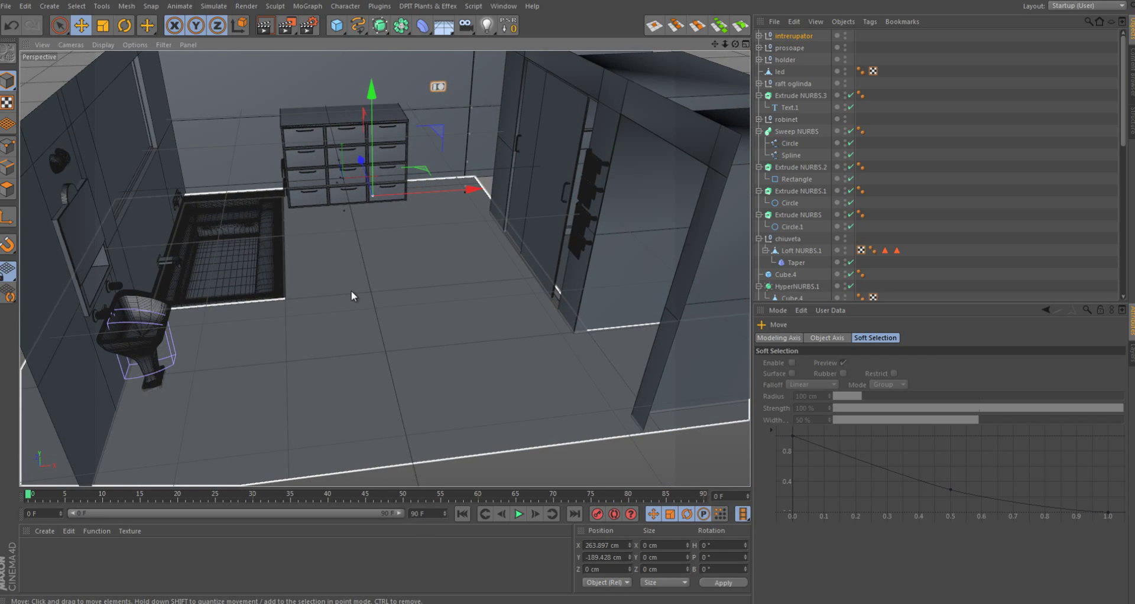
mouse_move(351, 290)
alt+mouse_down()
mouse_move(406, 268)
mouse_move(311, 318)
alt+mouse_up()
scroll(436, 289, up, 3)
scroll(312, 317, down, 3)
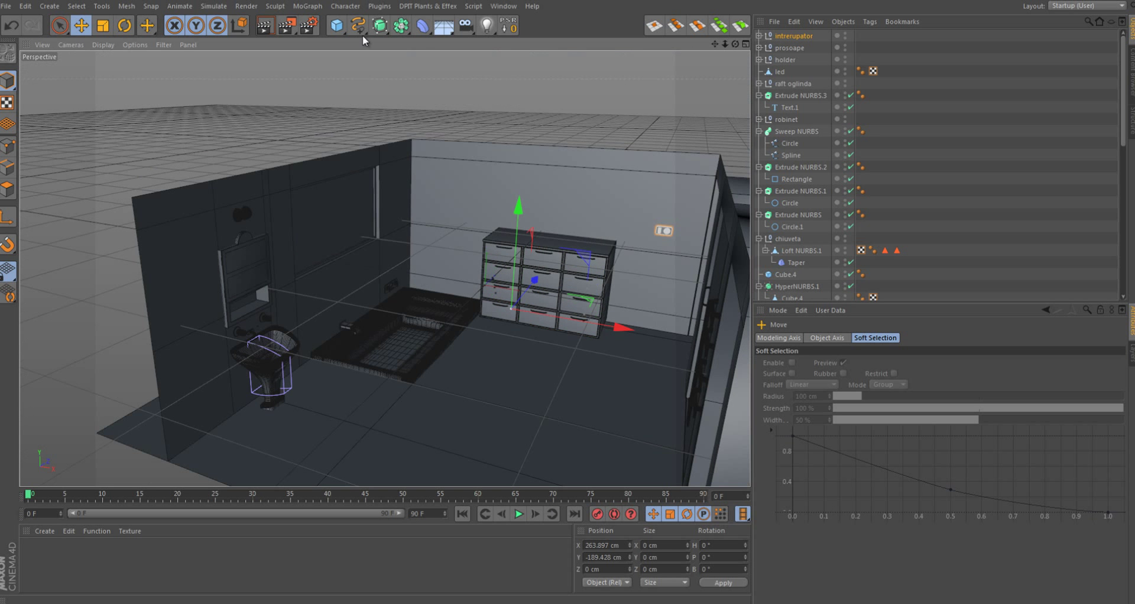
- Add a Rectangle spline lying flat on the floor, placed inside a Loft NURBS
click(358, 25)
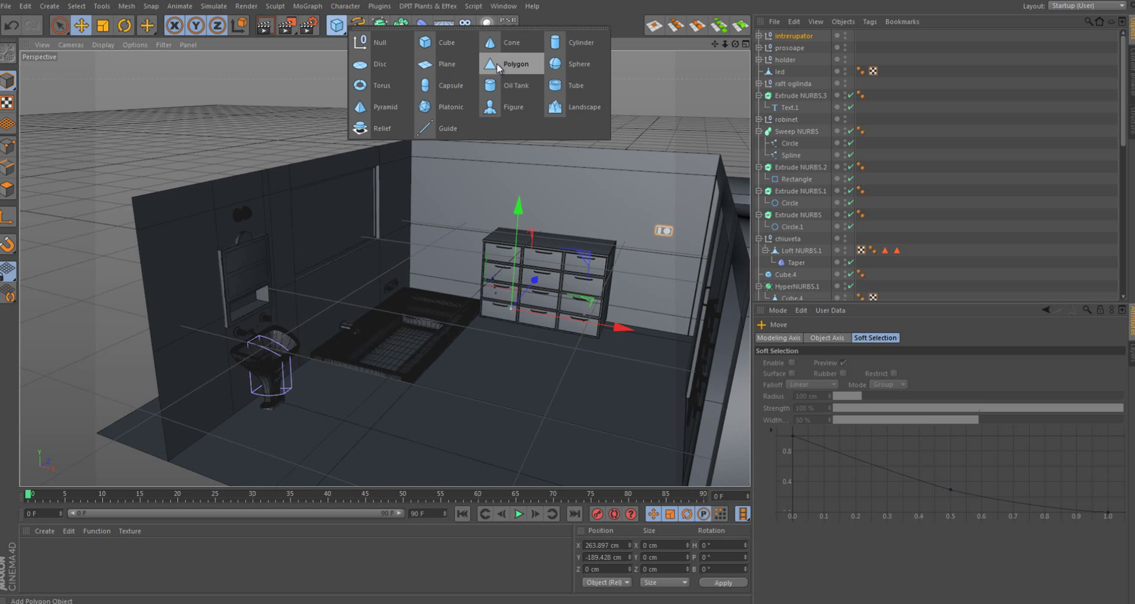
click(520, 69)
alt+drag(431, 275, 533, 254)
click(974, 410)
click(852, 421)
click(380, 25)
alt+click(432, 68)
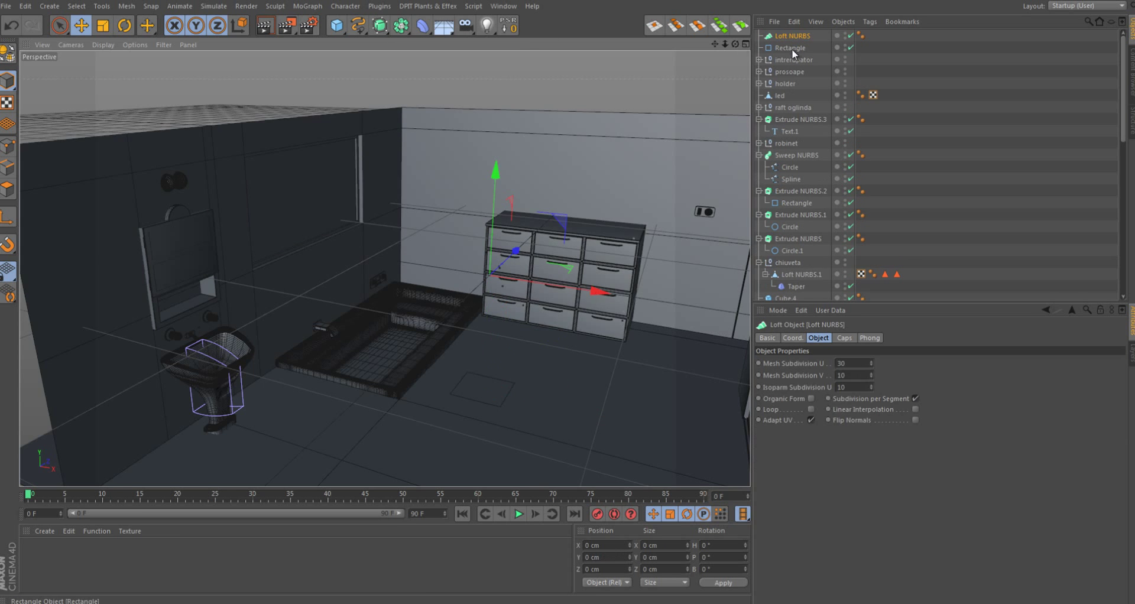
click(793, 48)
- Copy the rectangle, raise the copy and rotate it to start twisting the loft, then paste another
key(ctrl+c)
key(ctrl+v)
scroll(491, 331, up, 2)
drag(495, 324, 497, 280)
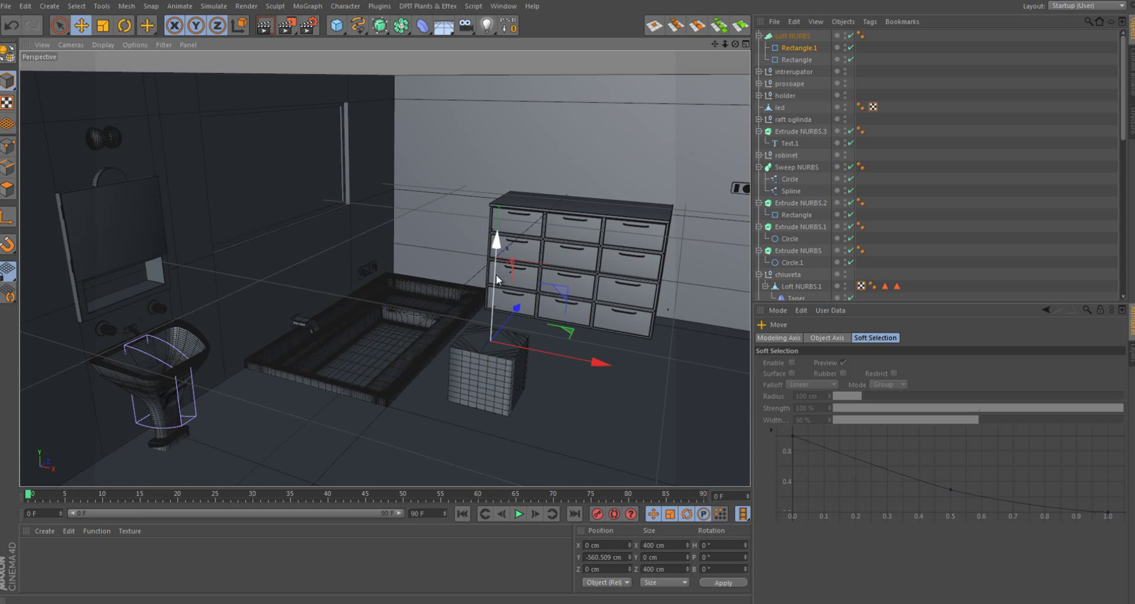
drag(518, 372, 494, 278)
key(ctrl+c)
key(ctrl+v)
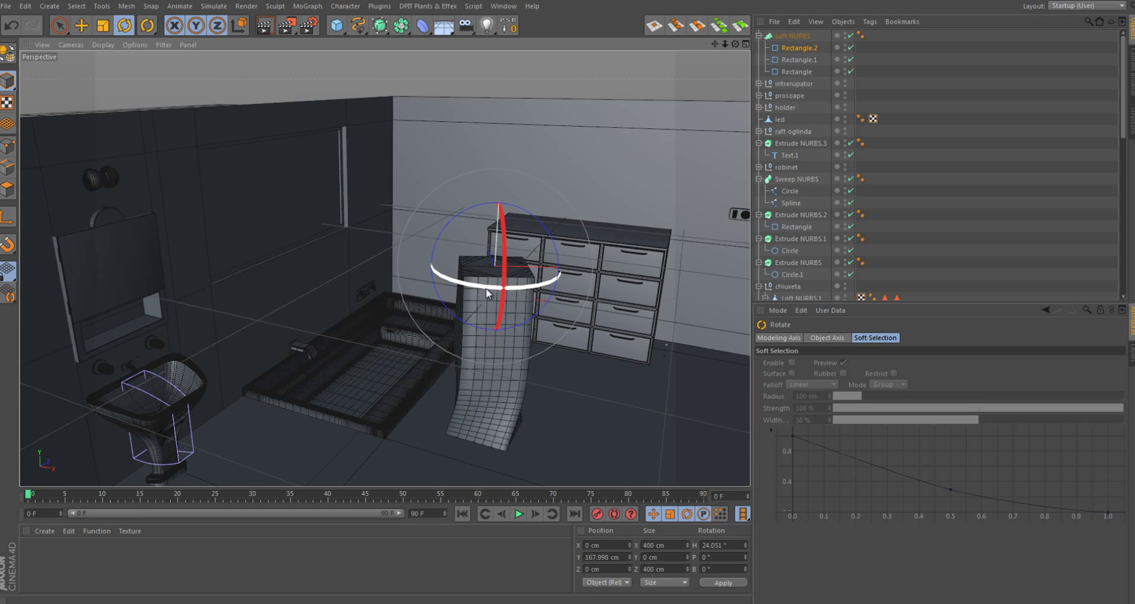
- Raise and widen the third rectangle to flare the column top, then rotate the rectangles to deepen the twist
key(t)
mouse_move(650, 248)
mouse_down()
mouse_move(744, 216)
mouse_move(680, 237)
mouse_up()
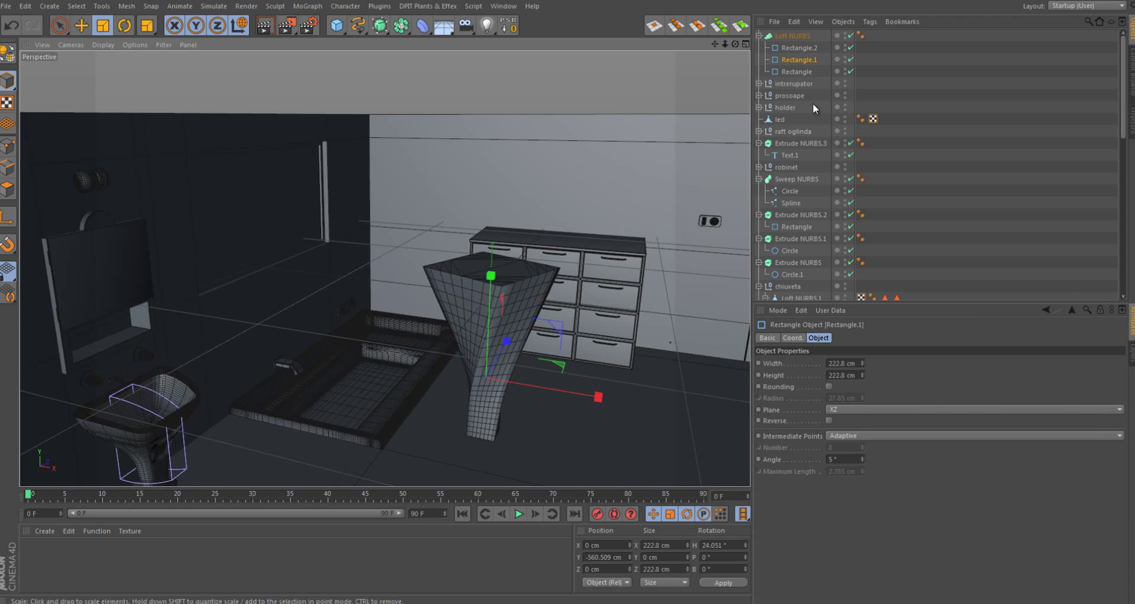
mouse_move(532, 266)
alt+mouse_down()
mouse_move(321, 351)
mouse_move(598, 243)
alt+mouse_up()
click(861, 35)
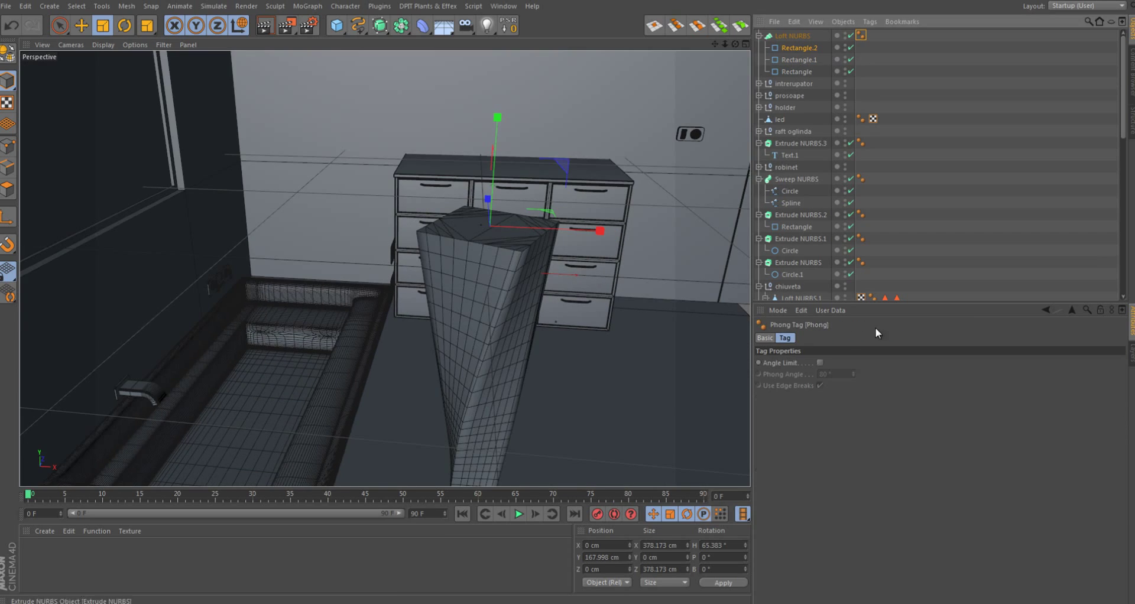
shift+click(796, 71)
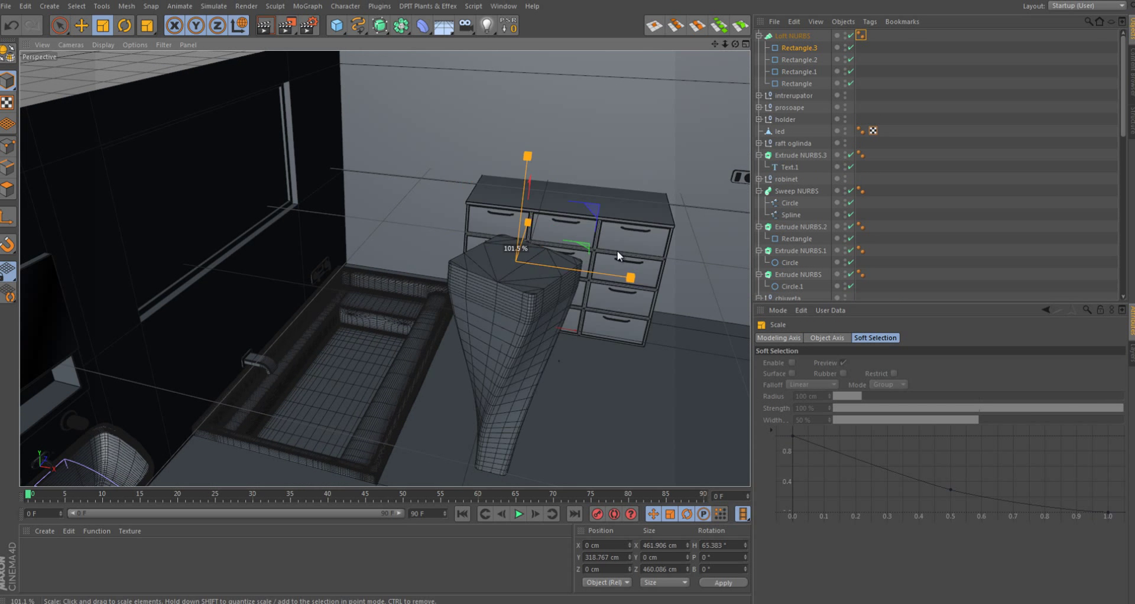
key(r)
drag(580, 281, 556, 296)
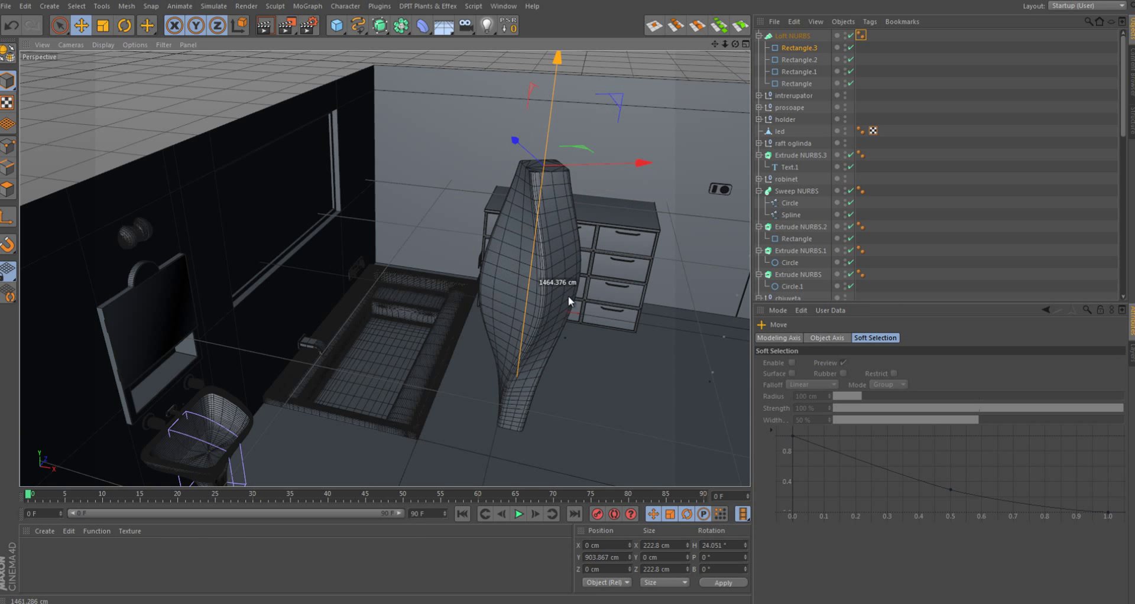
key(r)
drag(520, 185, 554, 175)
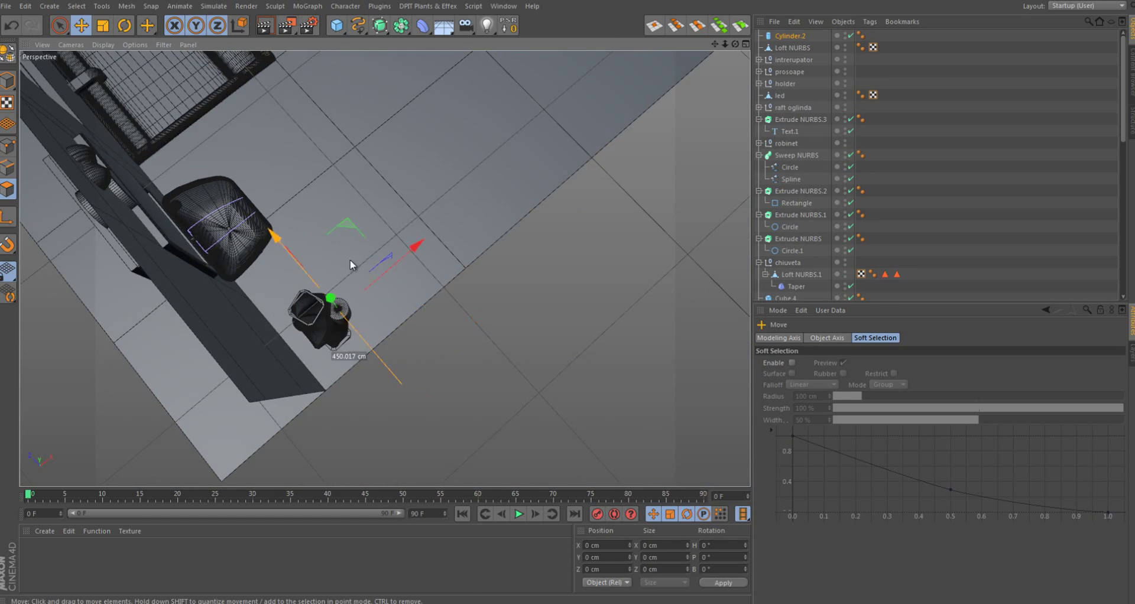
- Stretch the cylinder taller through the column in the top view
middle_click(350, 260)
scroll(491, 201, down, 3)
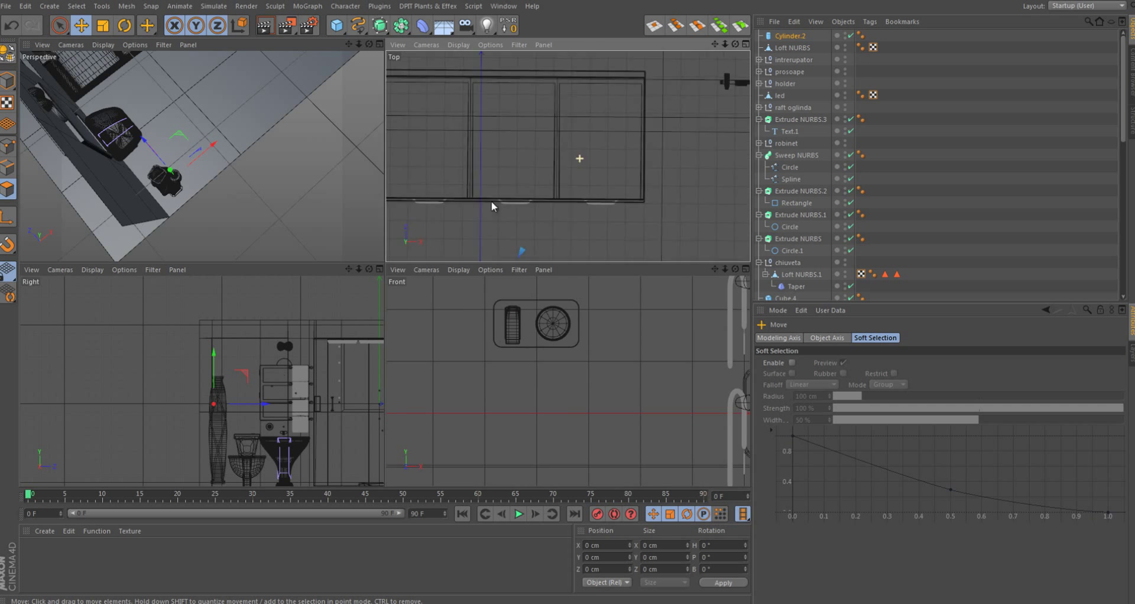
middle_click(492, 201)
scroll(559, 275, up, 3)
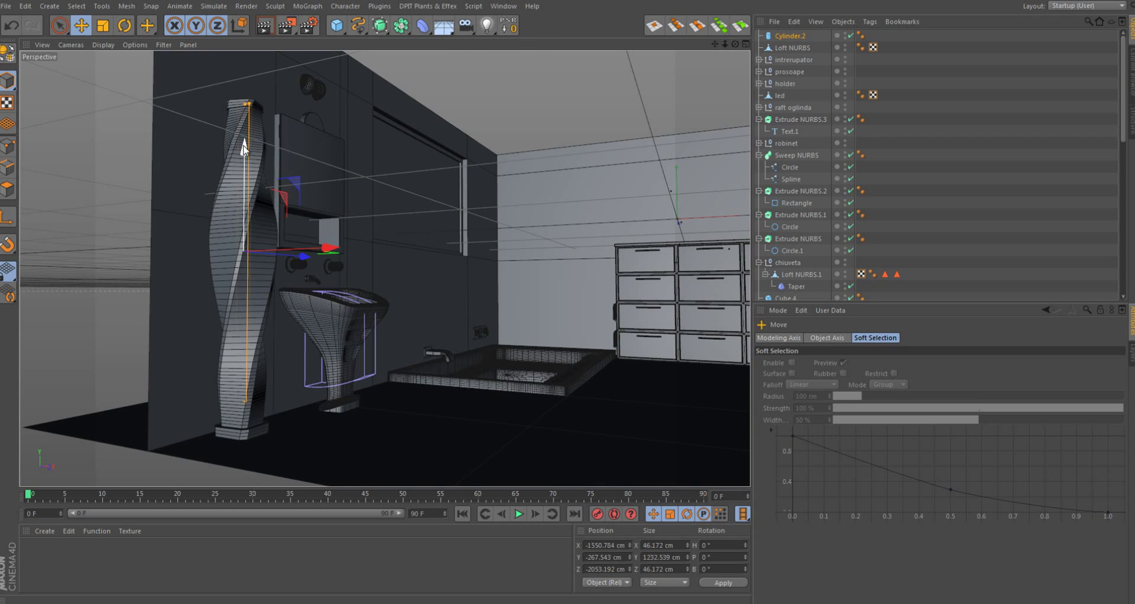
drag(245, 150, 247, 130)
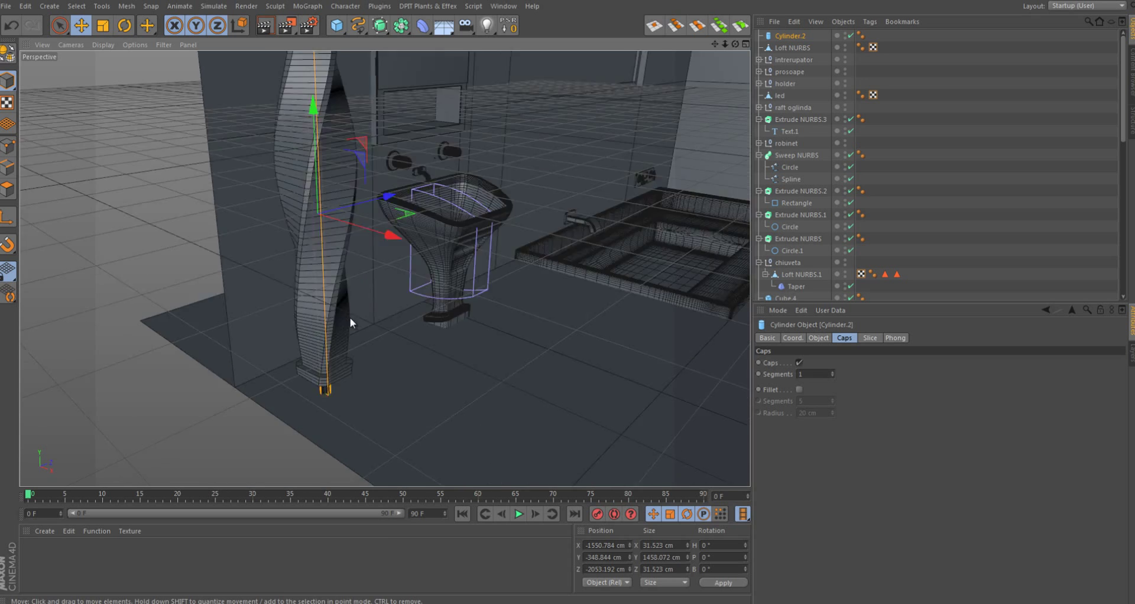
- Make the cylinder editable and scale its bottom polygon loop out into a wide disc
key(c)
scroll(346, 428, up, 2)
key(k)
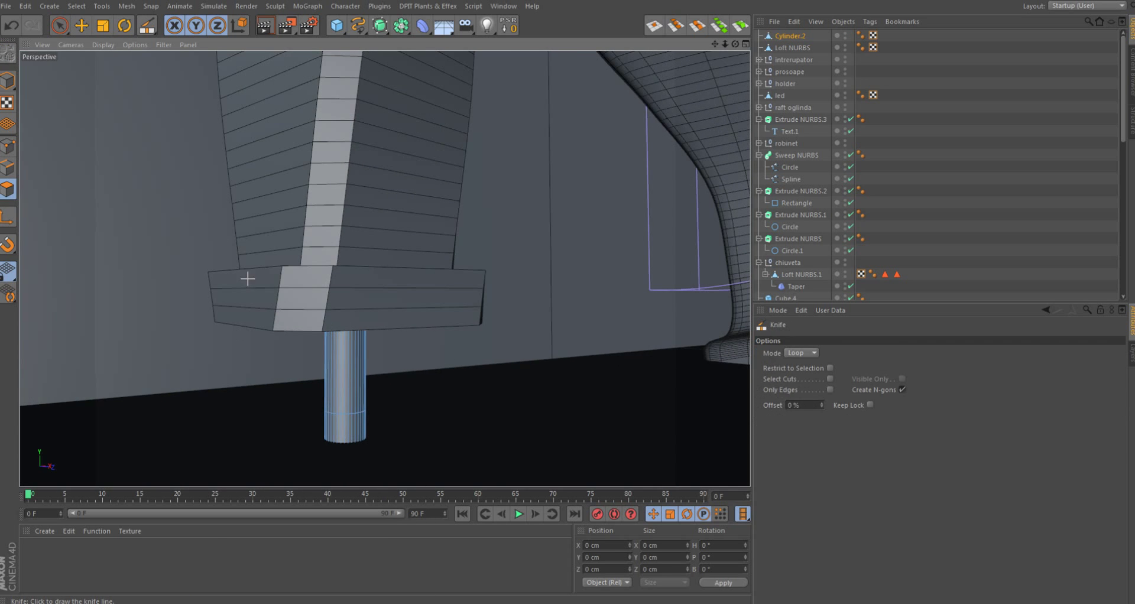
click(359, 436)
key(t)
mouse_move(595, 297)
mouse_down()
mouse_move(431, 389)
mouse_move(218, 250)
mouse_up()
- Bevel the edge loop where the cylinder meets the disc foot
key(u)
key(l)
click(427, 436)
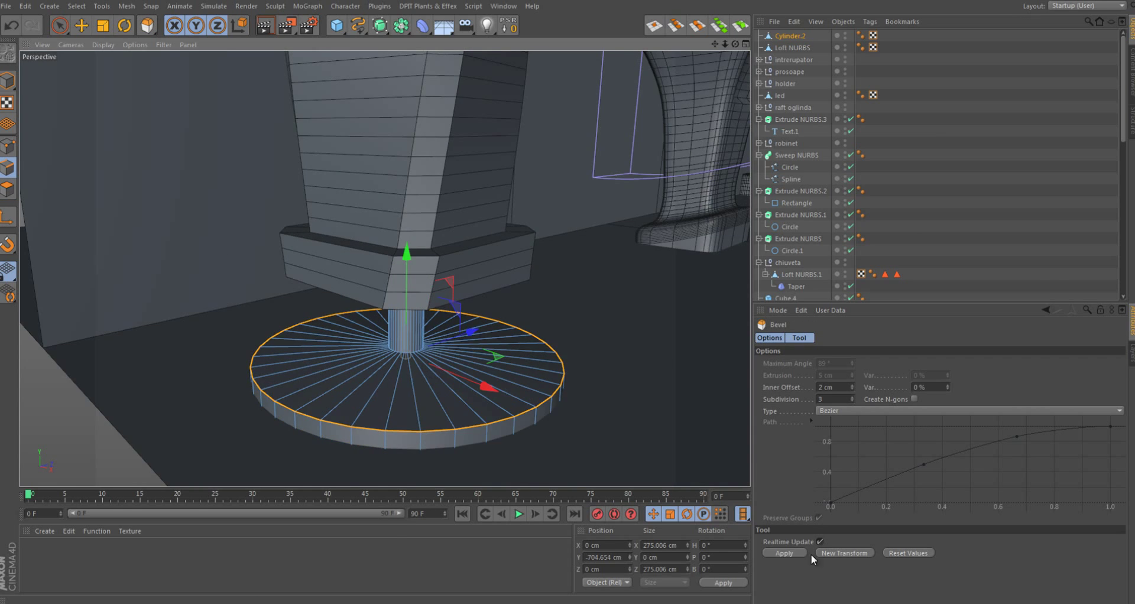
alt+drag(623, 363, 459, 338)
click(485, 333)
key(m)
key(s)
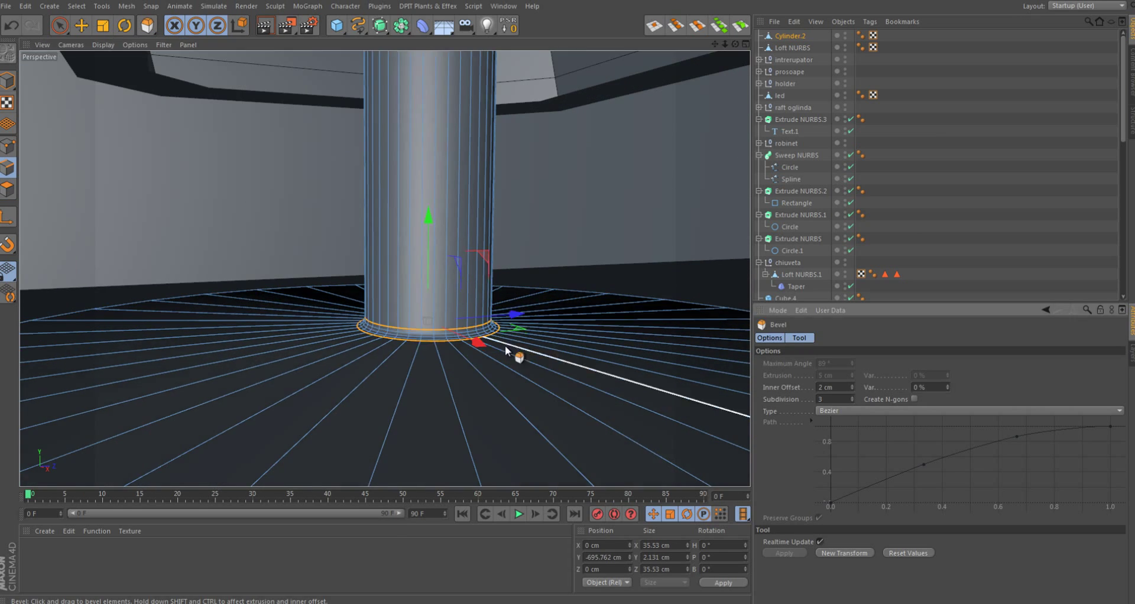
scroll(474, 368, down, 5)
scroll(474, 368, down, 2)
mouse_move(574, 306)
alt+mouse_down()
mouse_move(550, 354)
mouse_move(585, 355)
alt+mouse_up()
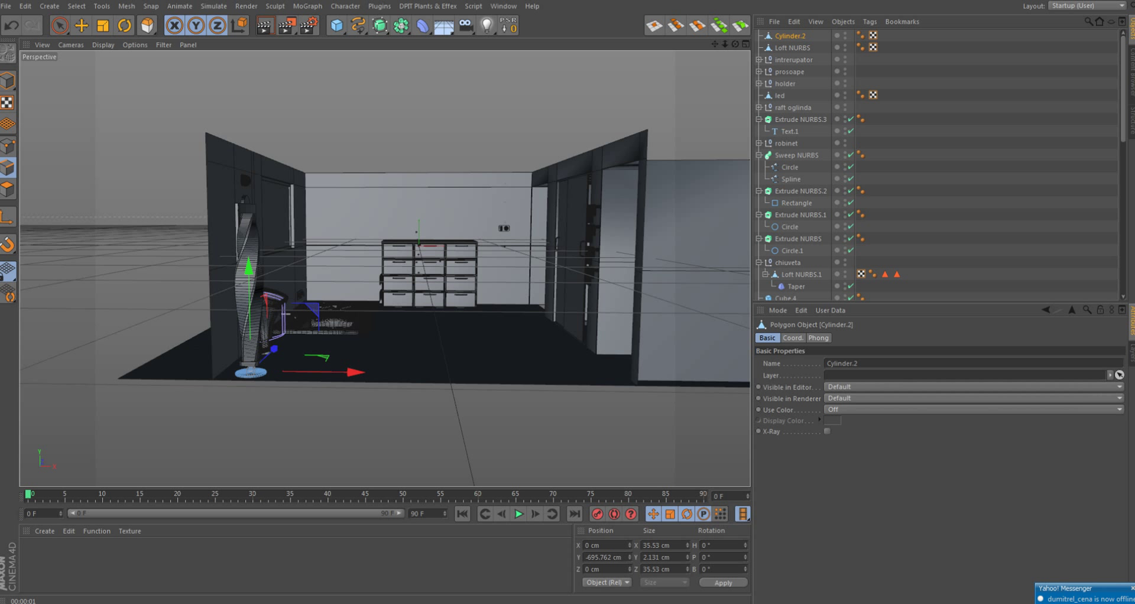
- Maximise the Front view, centred on the tall column
alt+drag(586, 354, 400, 312)
middle_click(400, 312)
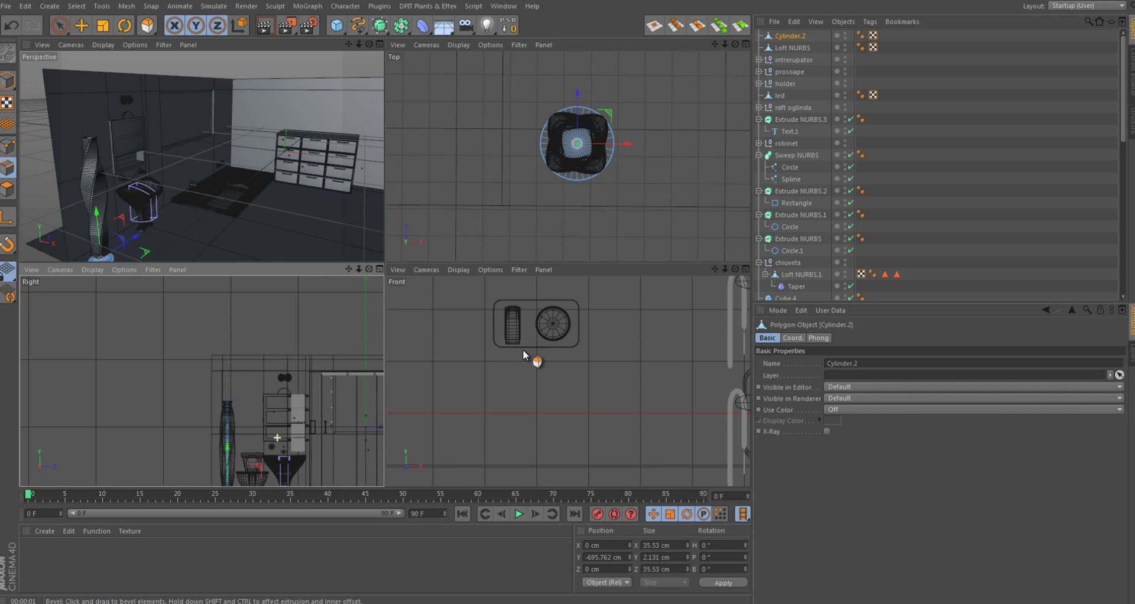
scroll(523, 349, down, 3)
alt+middle_drag(517, 375, 456, 353)
middle_click(456, 353)
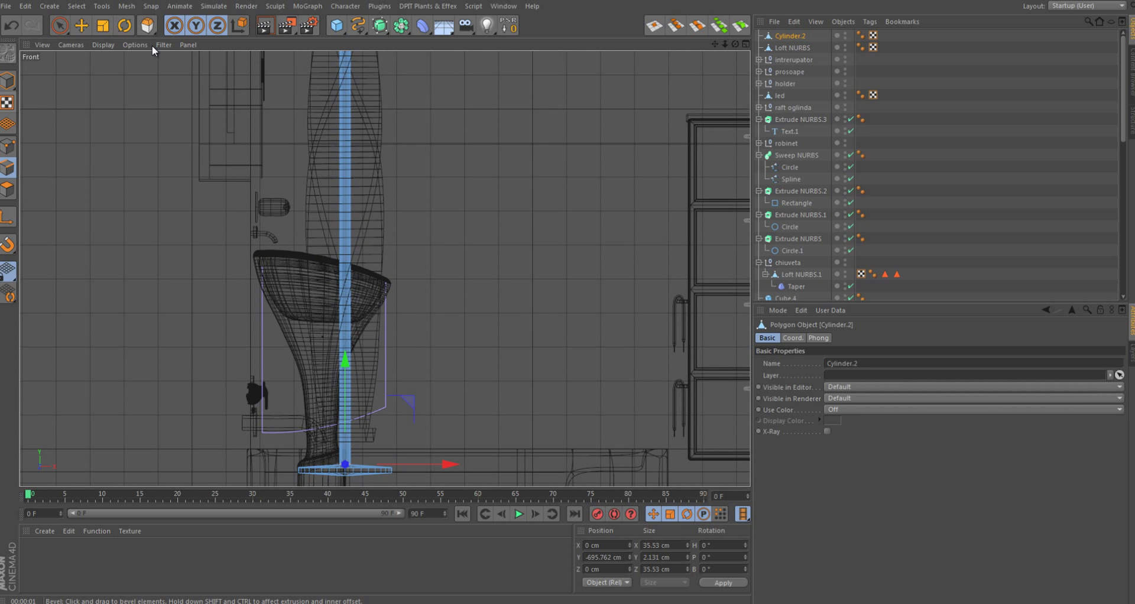
drag(358, 26, 421, 59)
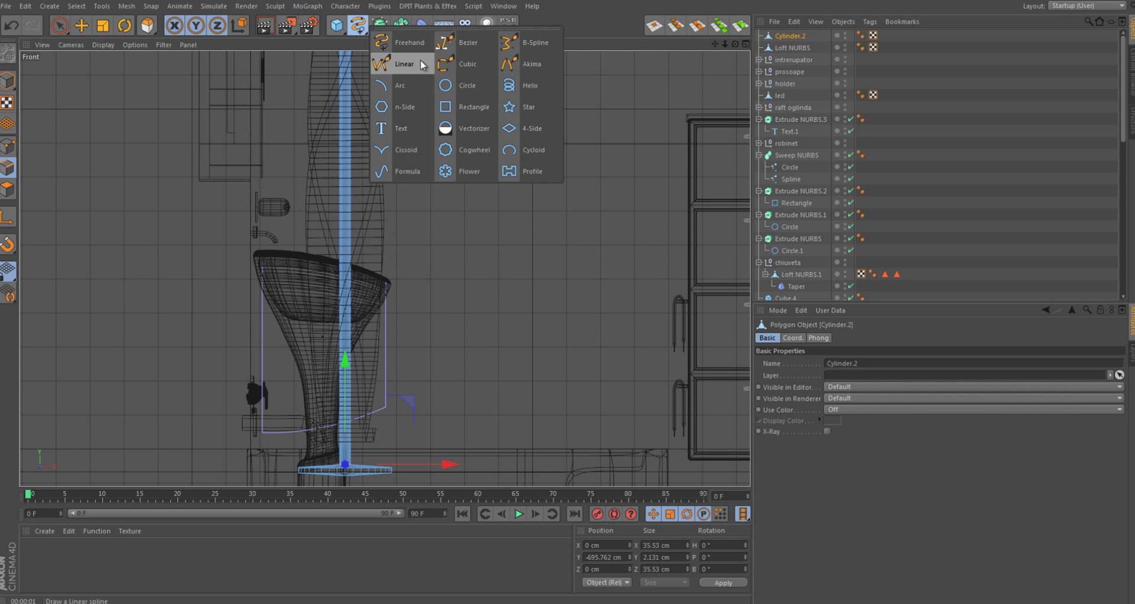
- Draw a three-point curve from beside the column down to the floor by the cabinets
scroll(409, 267, down, 2)
click(266, 253)
click(406, 262)
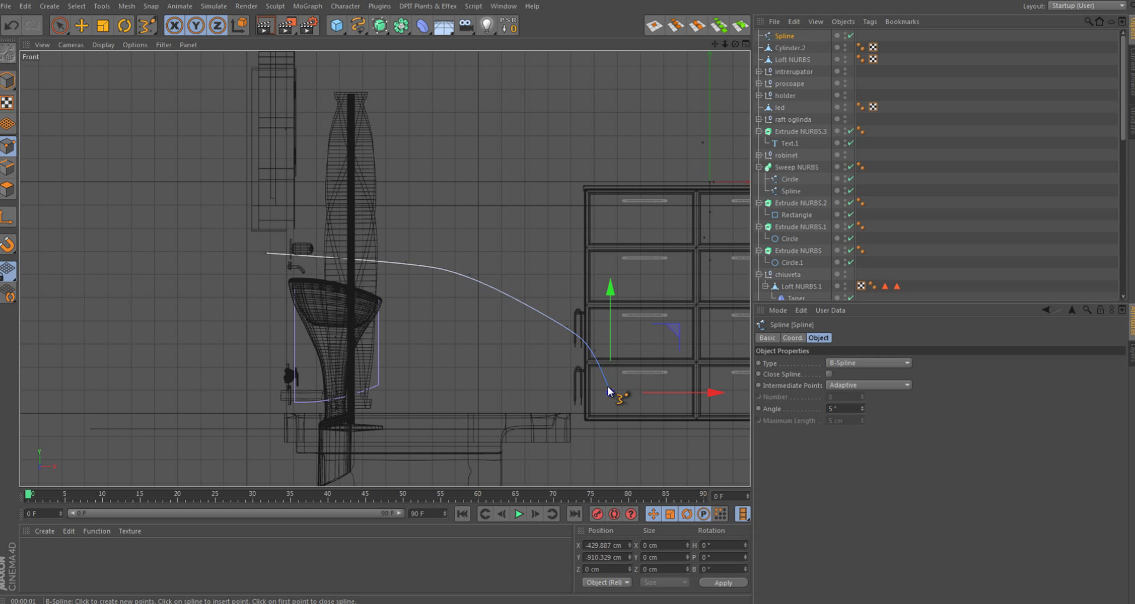
click(621, 440)
key(space)
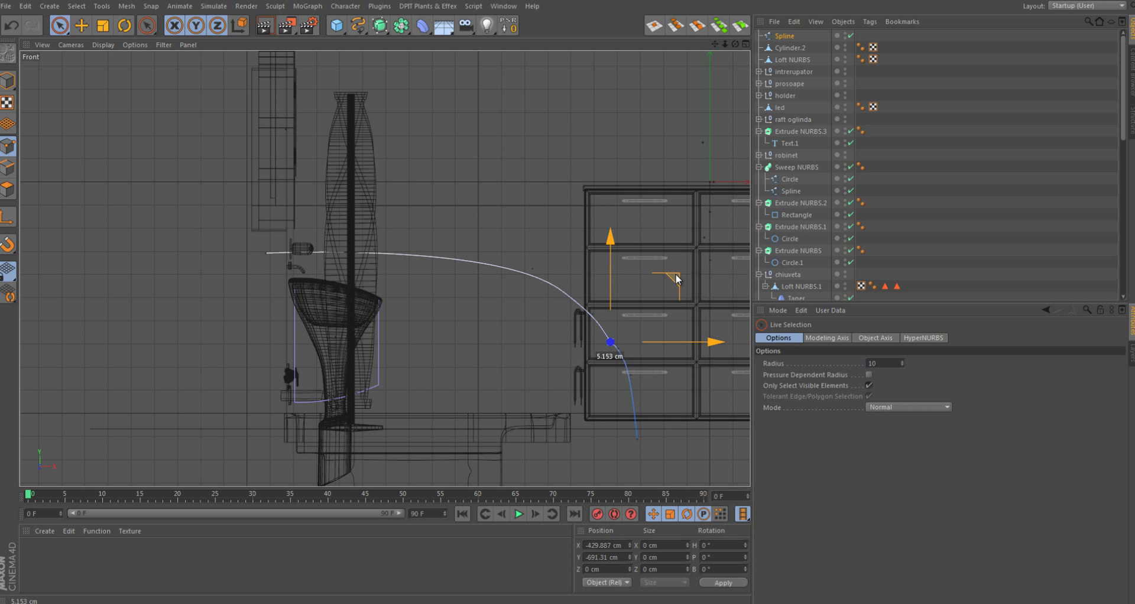
- Move the curve across the room into place beside the sink
scroll(621, 368, up, 2)
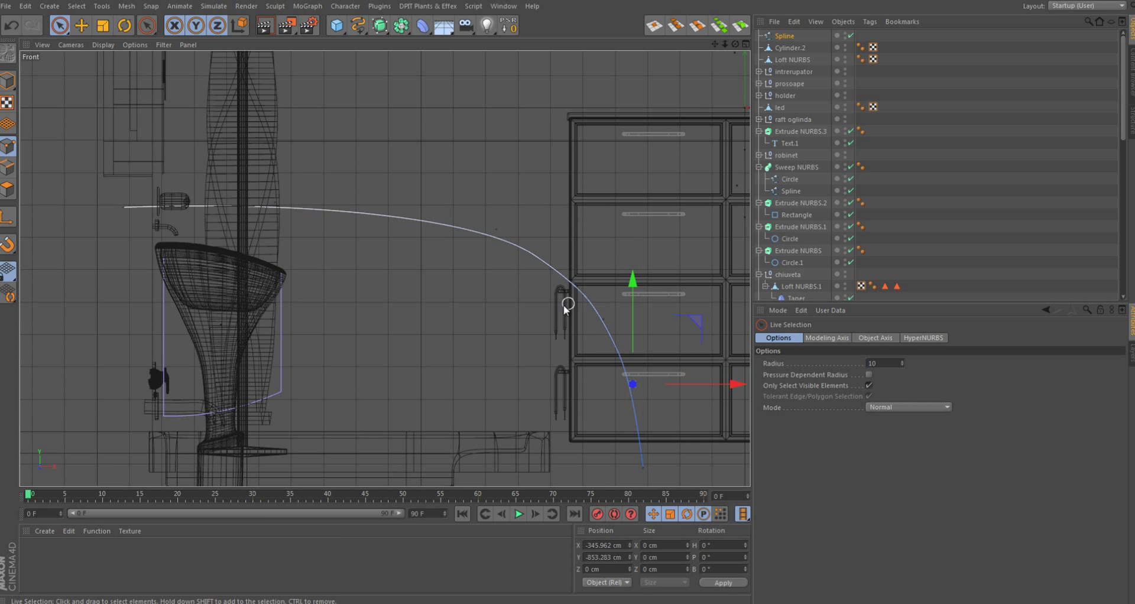
key(F1)
scroll(355, 295, up, 3)
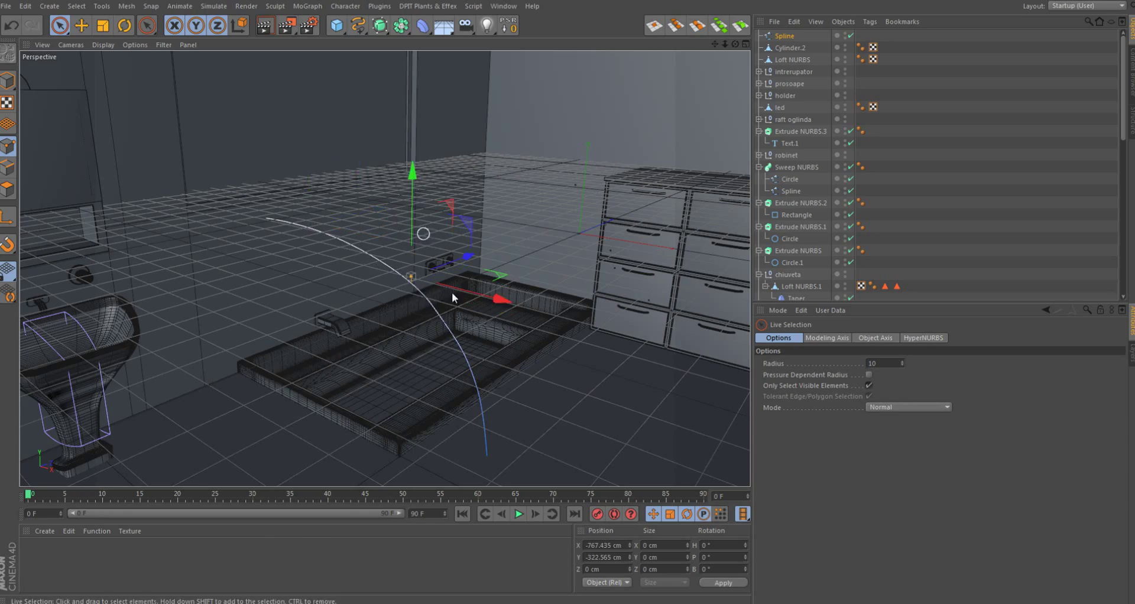
mouse_move(452, 292)
alt+mouse_down()
mouse_move(332, 328)
mouse_move(450, 289)
alt+mouse_up()
key(e)
alt+drag(691, 239, 576, 304)
mouse_move(613, 264)
mouse_down()
mouse_move(573, 251)
mouse_move(574, 260)
mouse_move(575, 221)
mouse_move(533, 236)
mouse_up()
key(r)
mouse_move(532, 237)
alt+mouse_down()
mouse_move(437, 328)
mouse_move(337, 311)
mouse_move(473, 266)
alt+mouse_up()
- In the Front view, drag the curve's end points to bend the arc into shape
middle_click(486, 177)
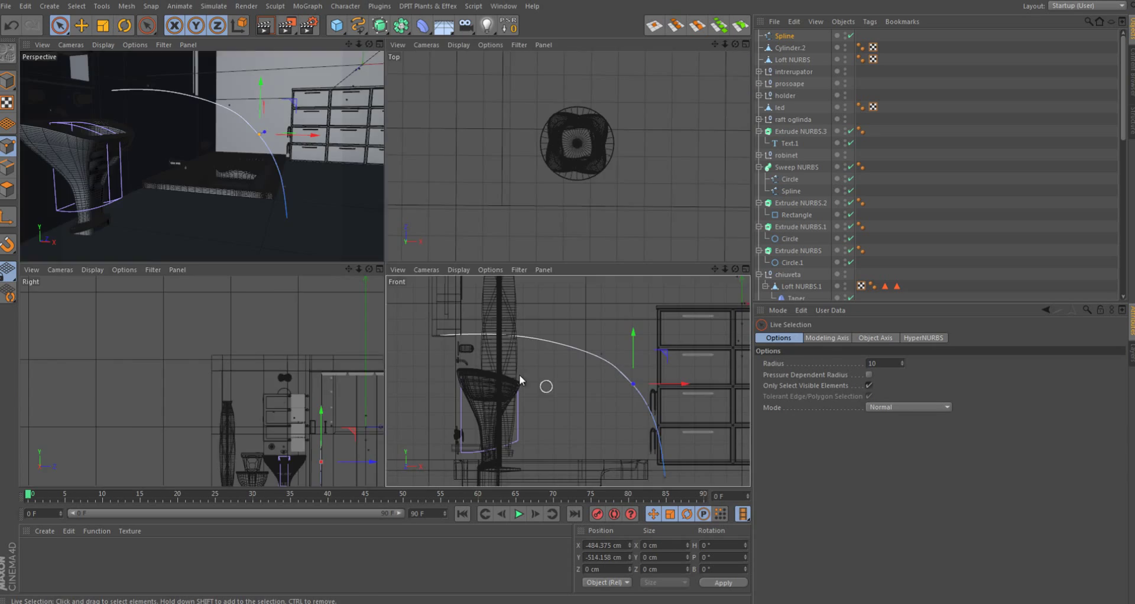
middle_click(519, 374)
key(space)
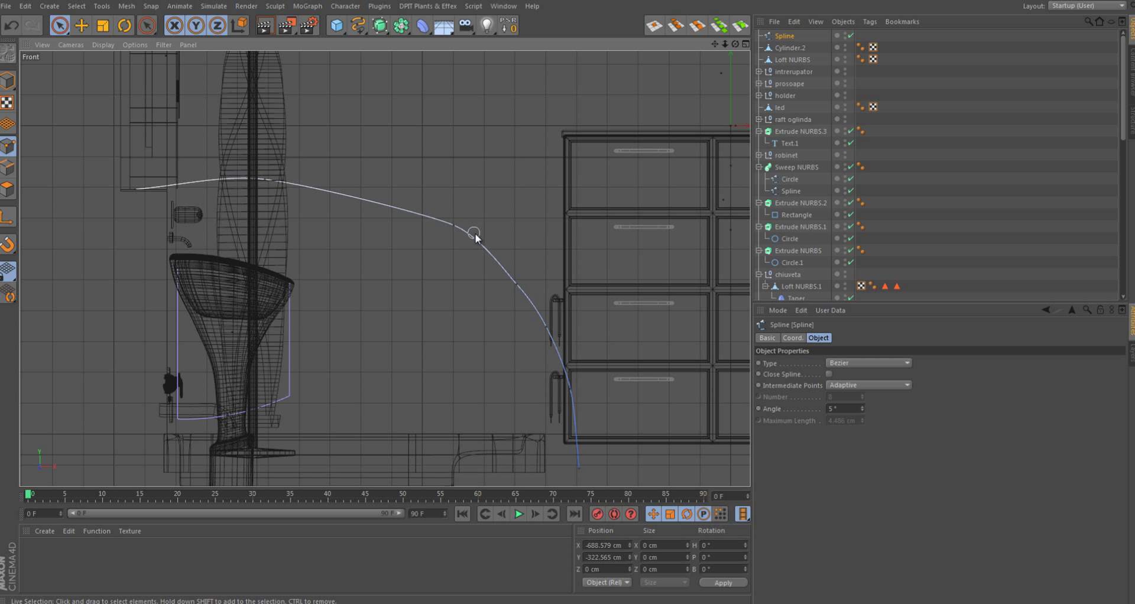
key(e)
key(r)
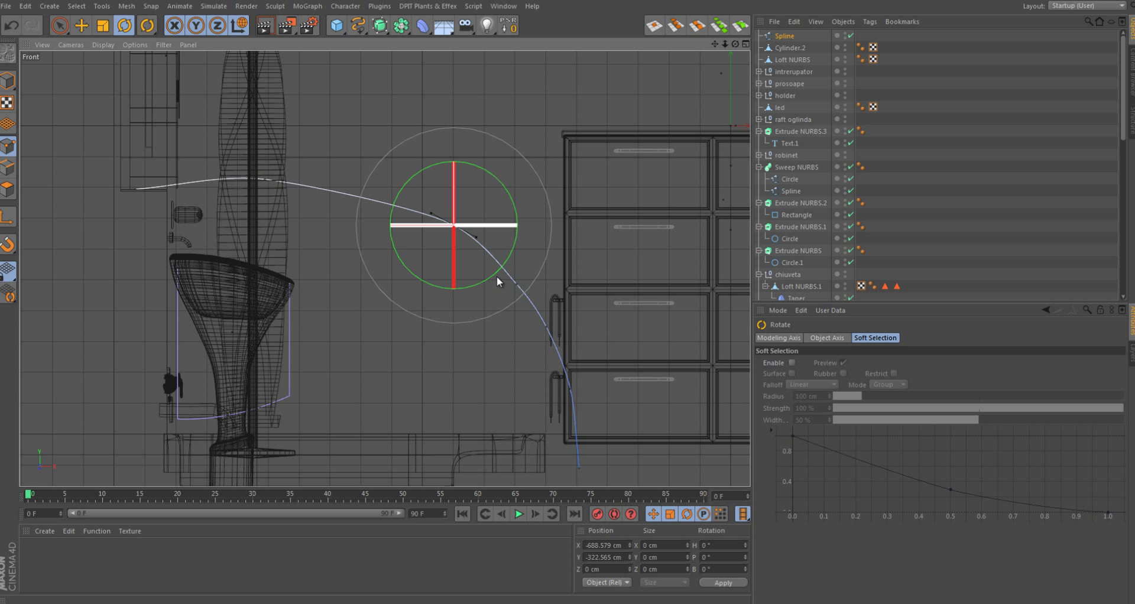
key(e)
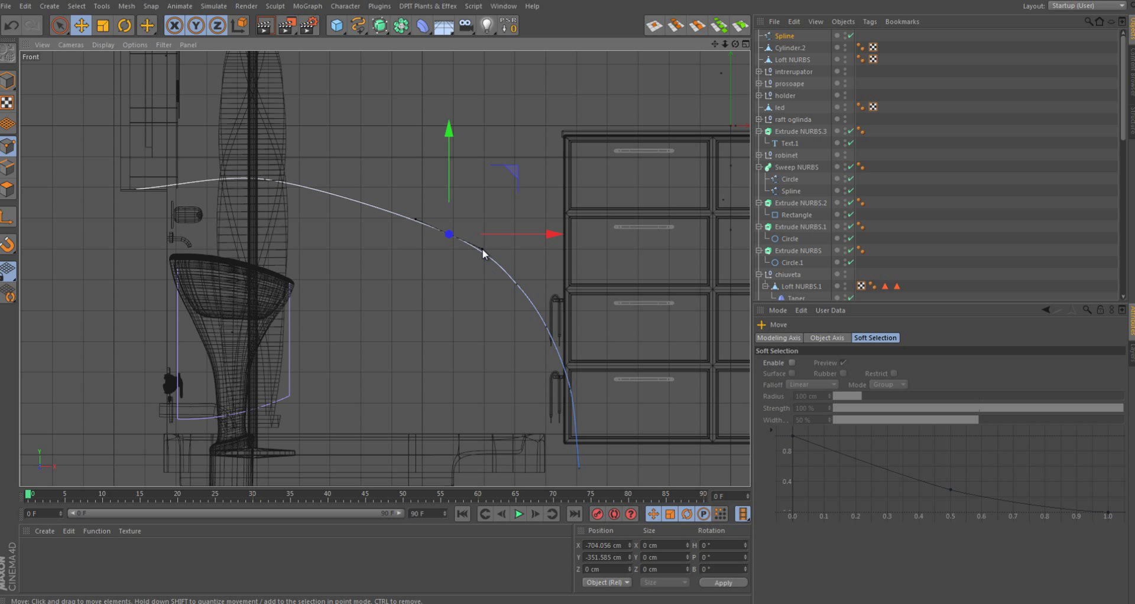
alt+middle_drag(266, 178, 357, 233)
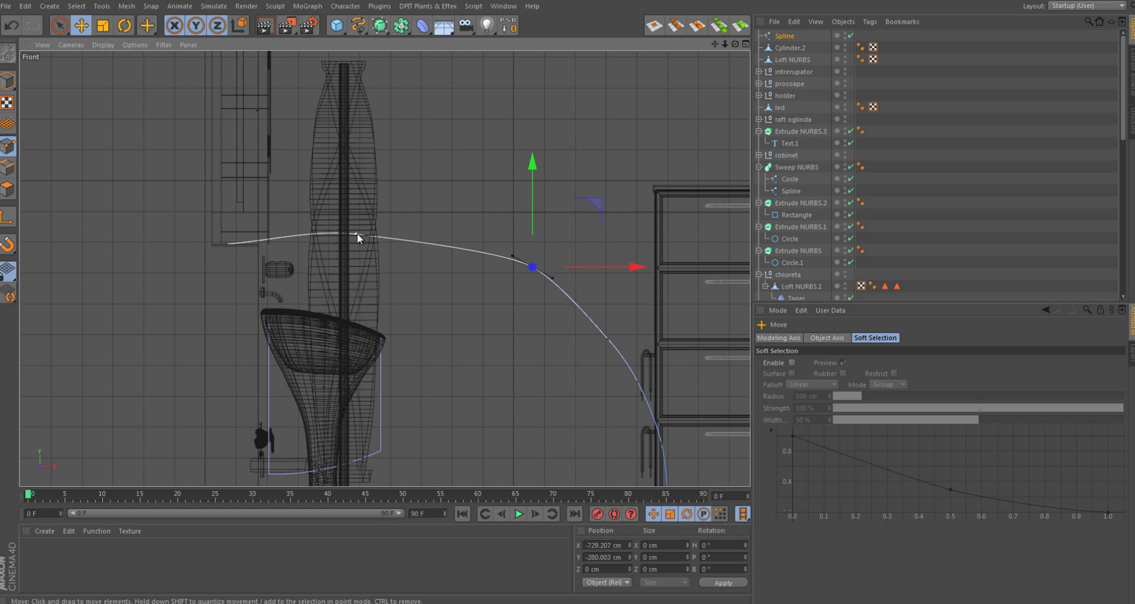
click(356, 234)
click(226, 233)
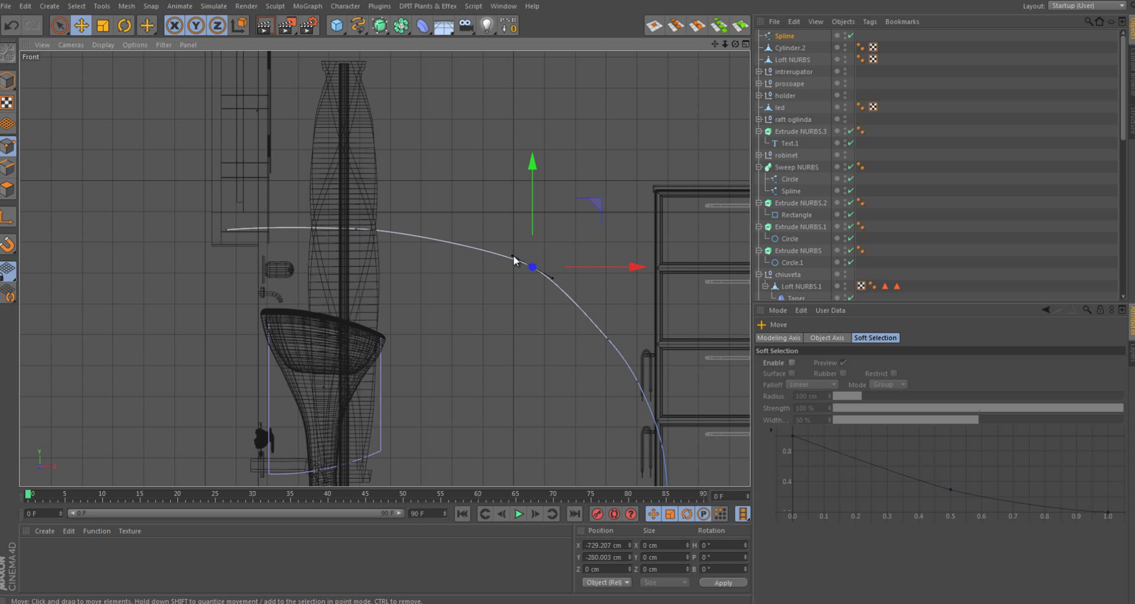
drag(612, 341, 689, 413)
alt+middle_drag(692, 297, 610, 222)
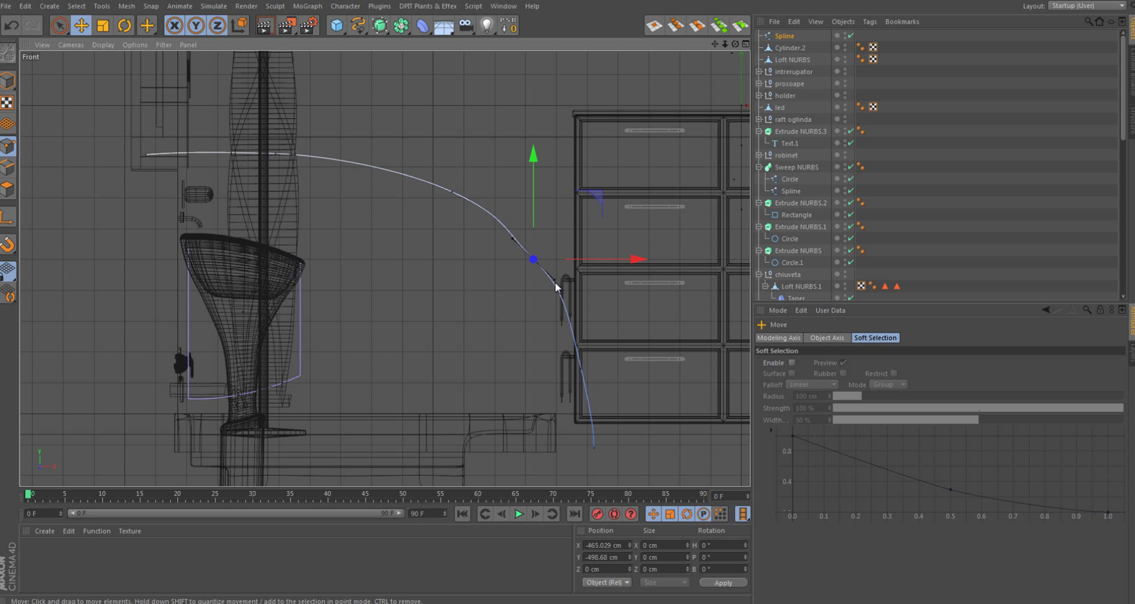
scroll(594, 224, down, 2)
- Add an Extrude NURBS generator to the scene in the perspective view
key(F1)
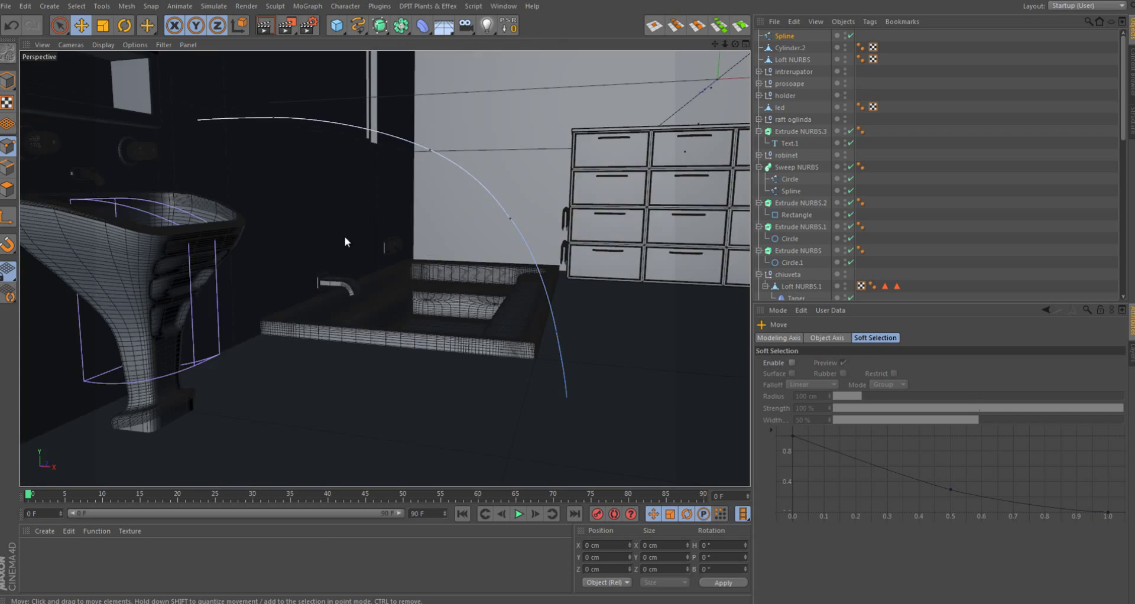
click(381, 26)
click(408, 35)
- Cut and close the arc spline with the Knife in the front view
click(785, 47)
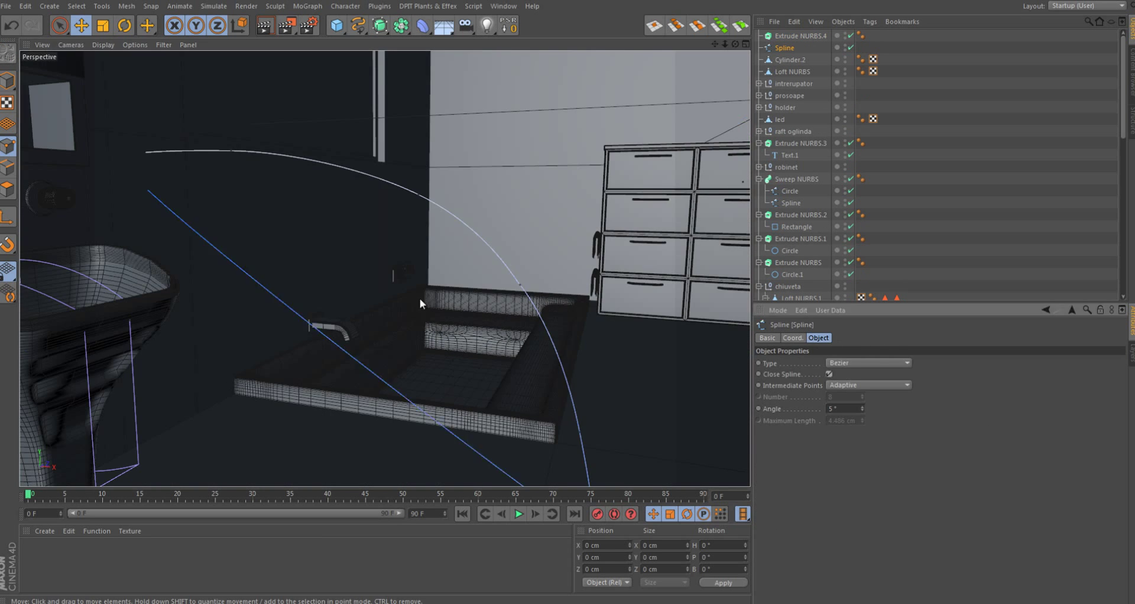
scroll(420, 298, down, 3)
right_click(400, 258)
key(k)
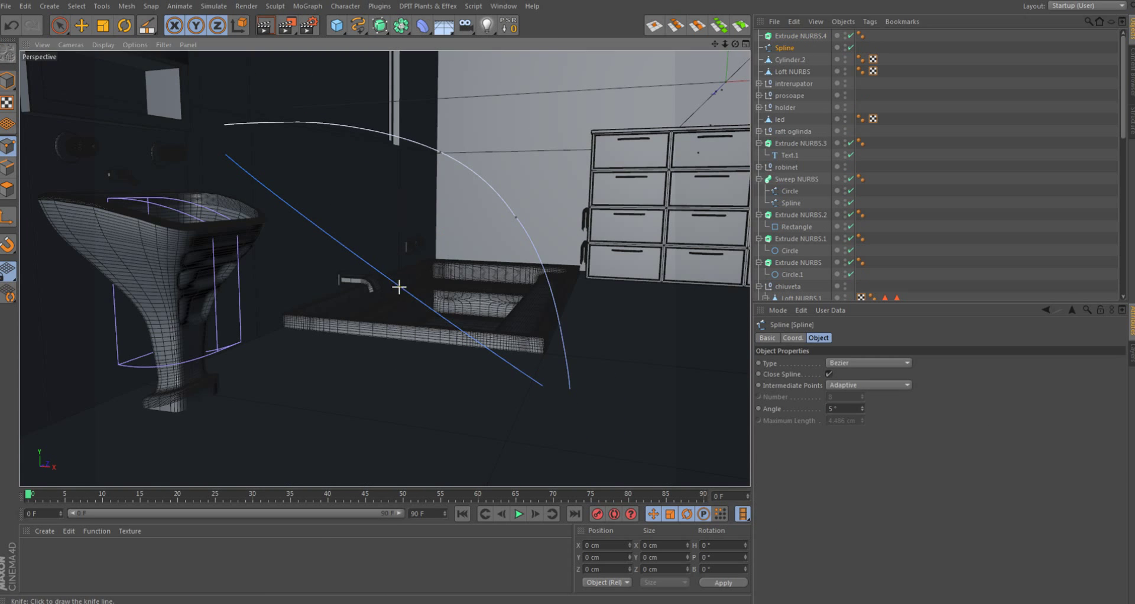
key(F4)
key(o)
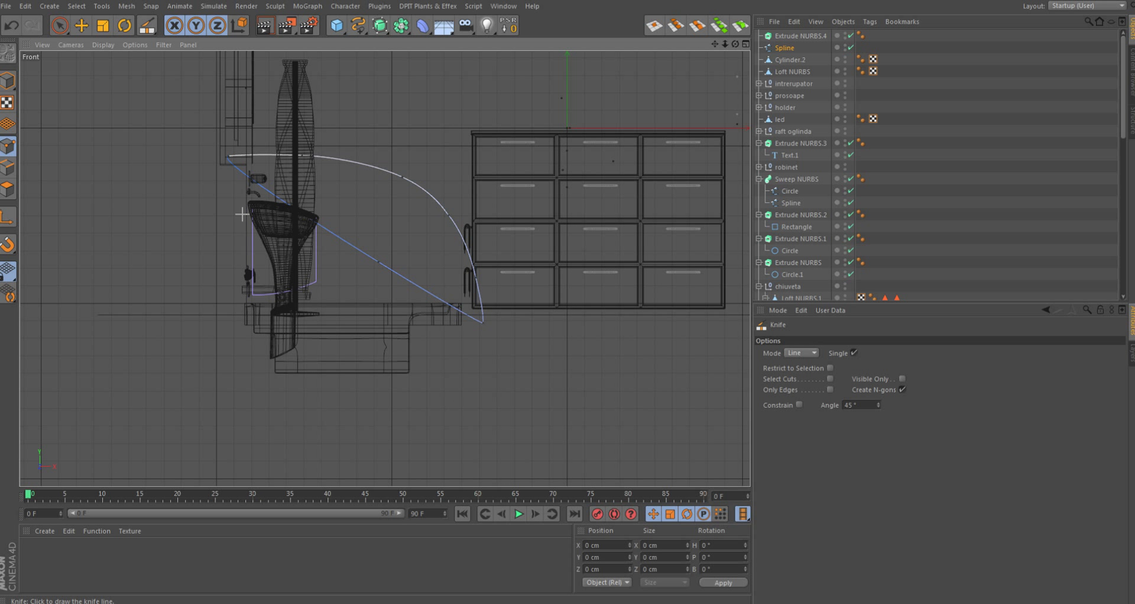
key(space)
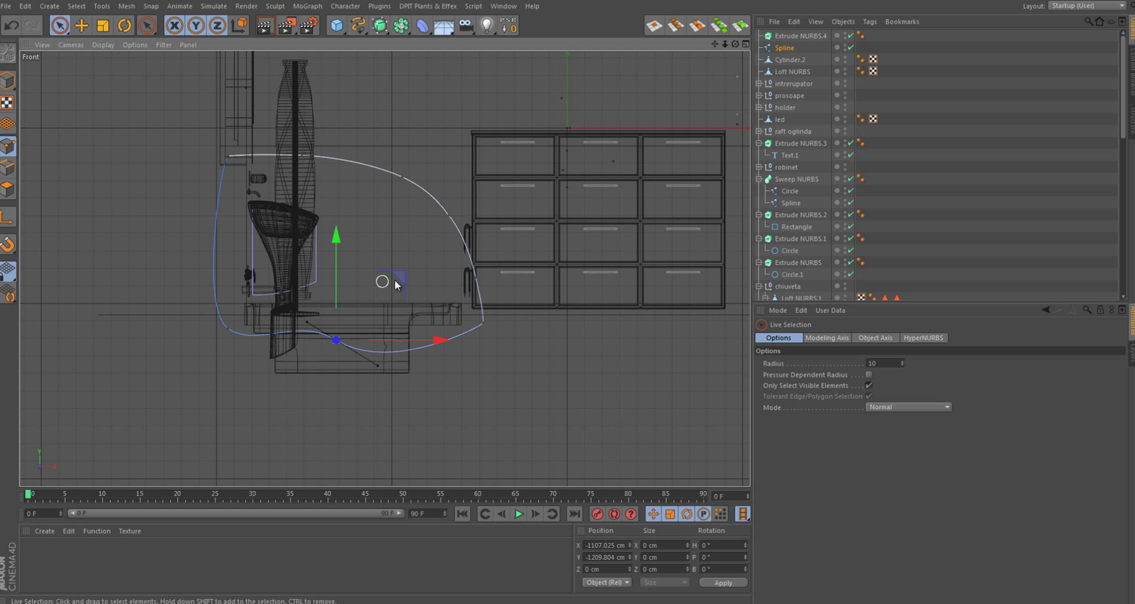
click(364, 368)
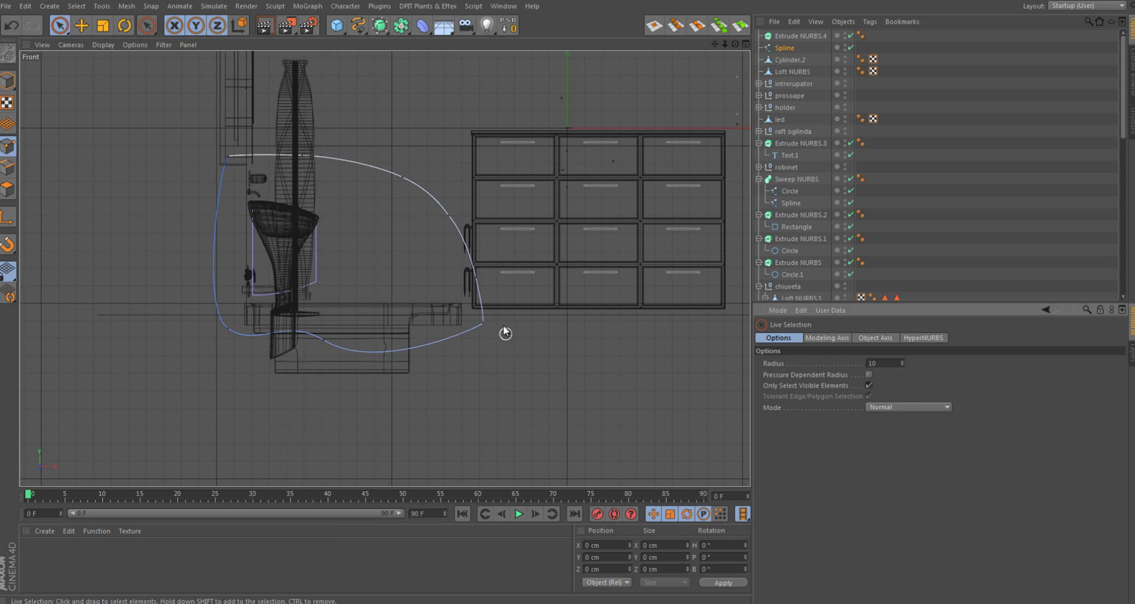
key(F1)
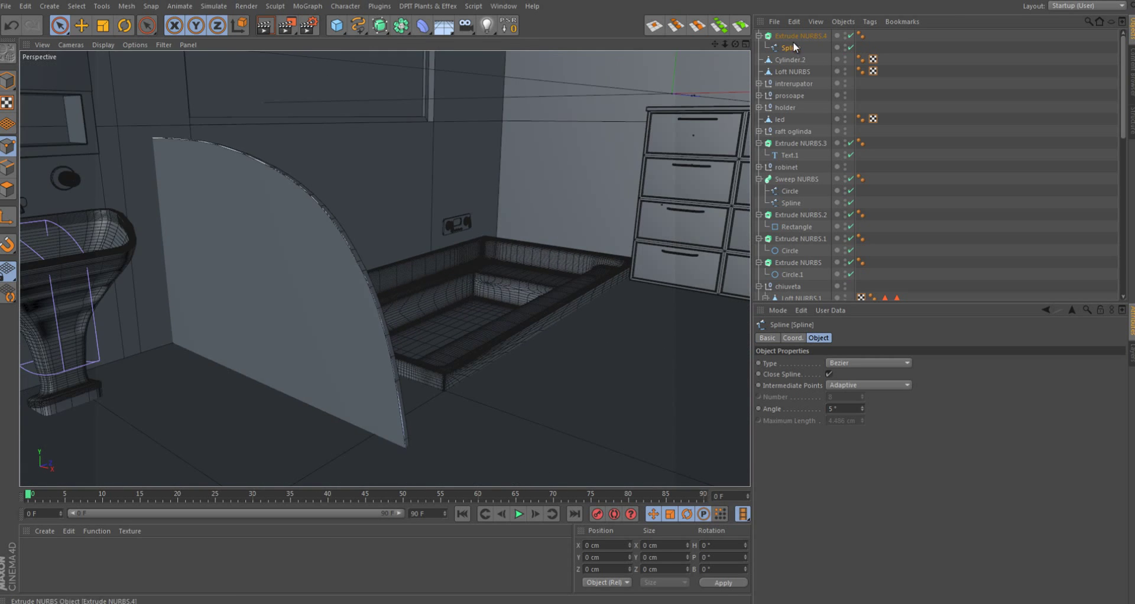
- Give the extrude a 29 cm thickness and Fillet Caps with 4 steps and 5 cm radius
click(801, 36)
click(819, 337)
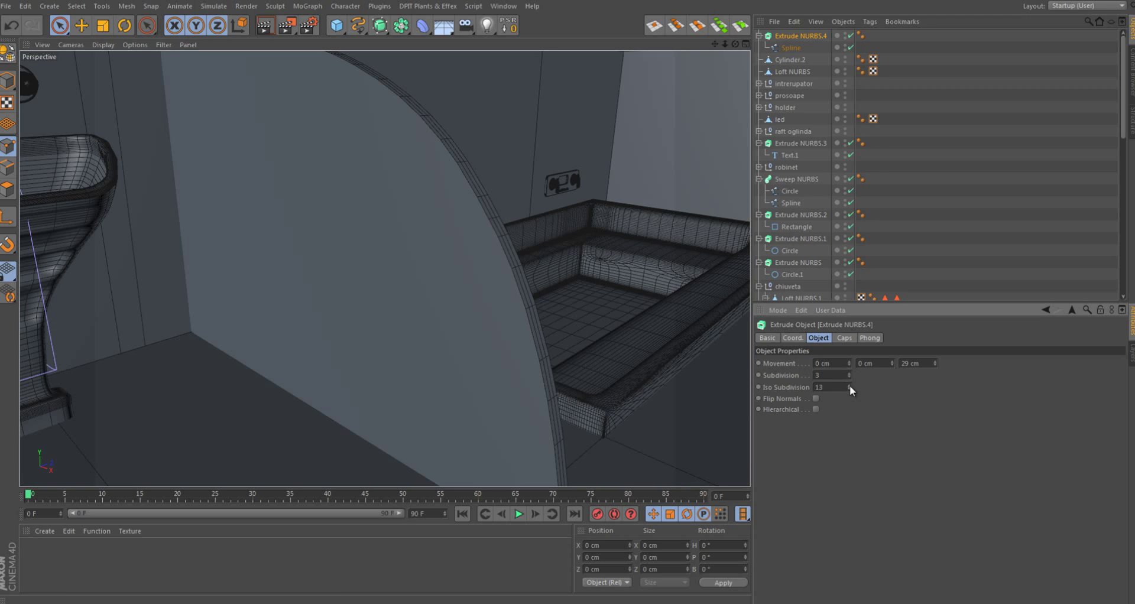
click(845, 338)
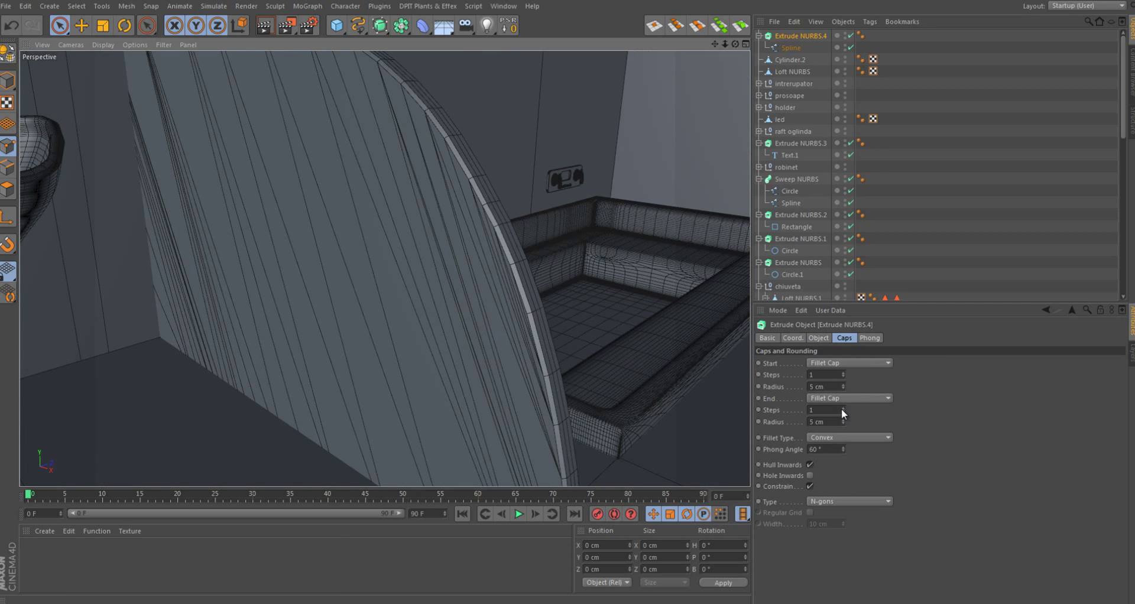
drag(842, 409, 846, 410)
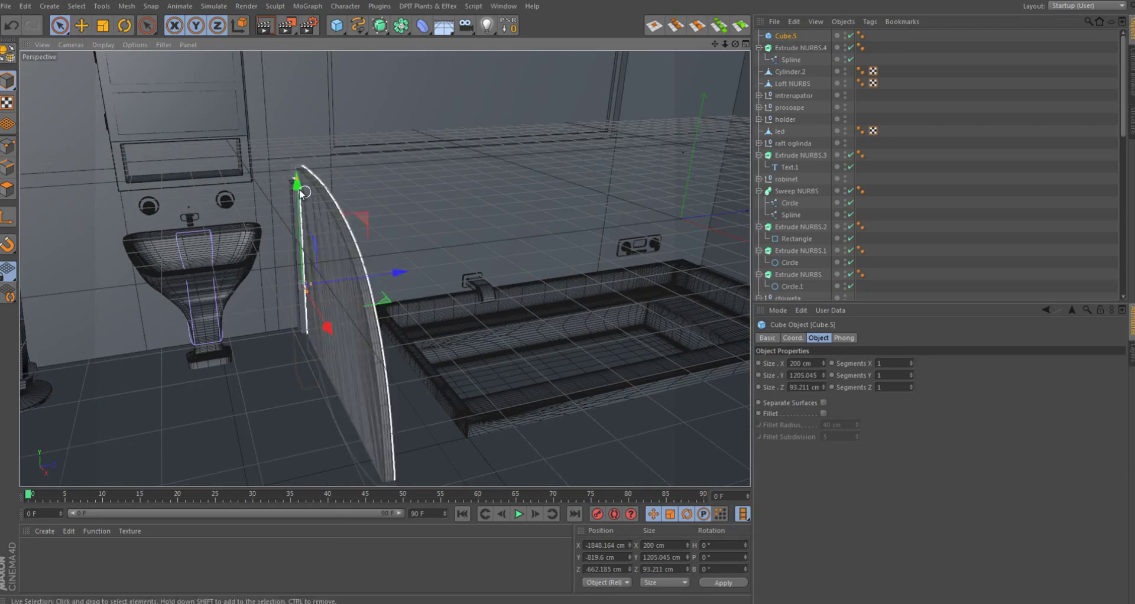
- Thin the new cube into a narrow post beside the curved panel
drag(313, 178, 300, 153)
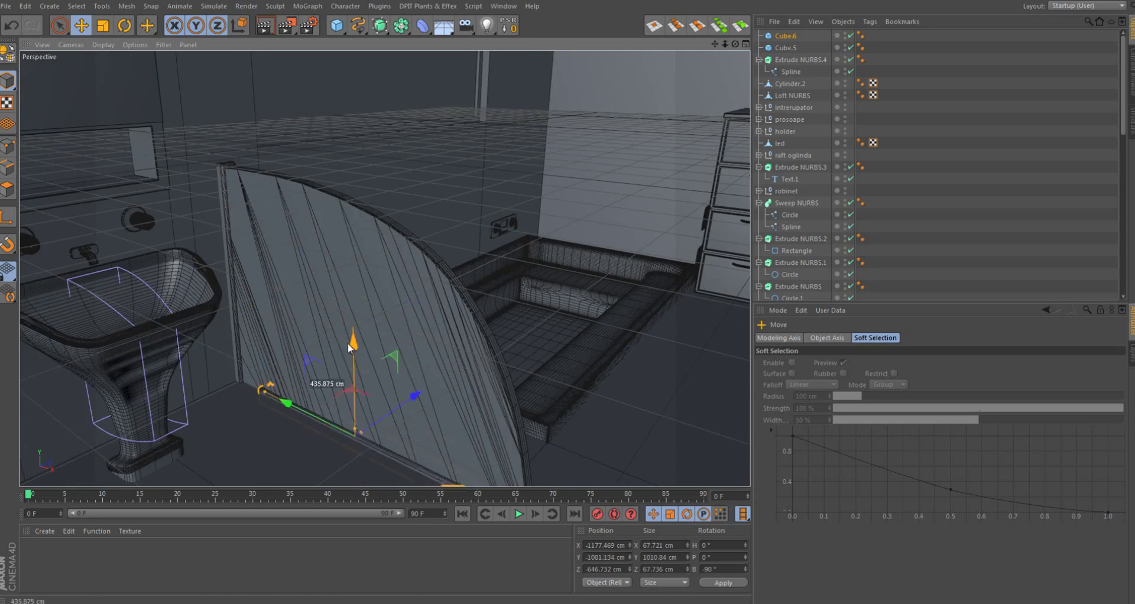
scroll(319, 355, up, 3)
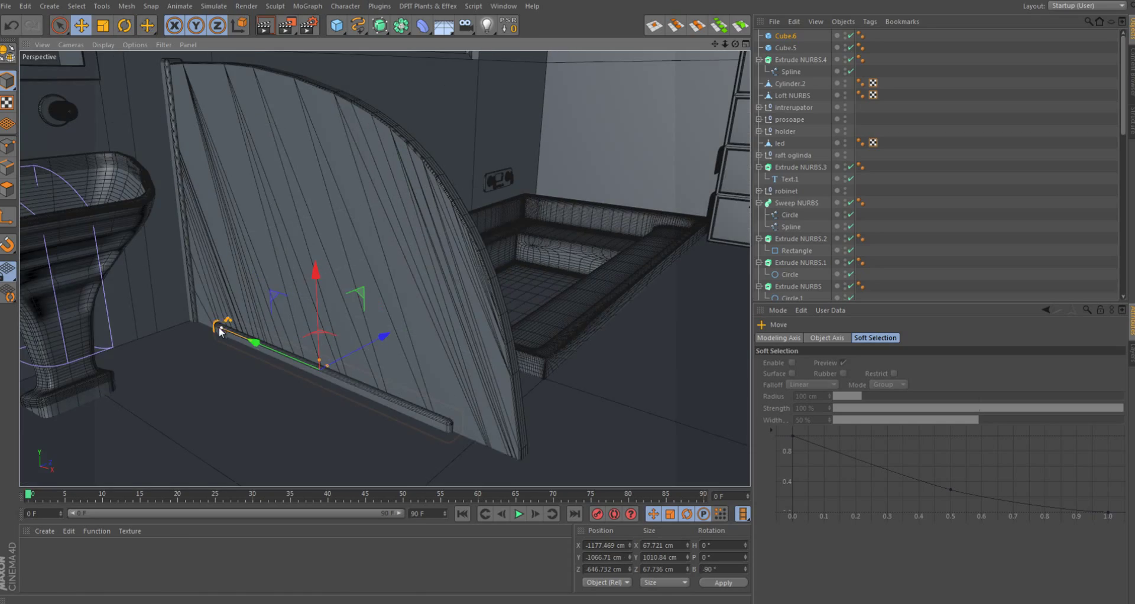
scroll(271, 362, up, 3)
scroll(283, 346, up, 3)
scroll(290, 339, up, 3)
scroll(289, 339, down, 5)
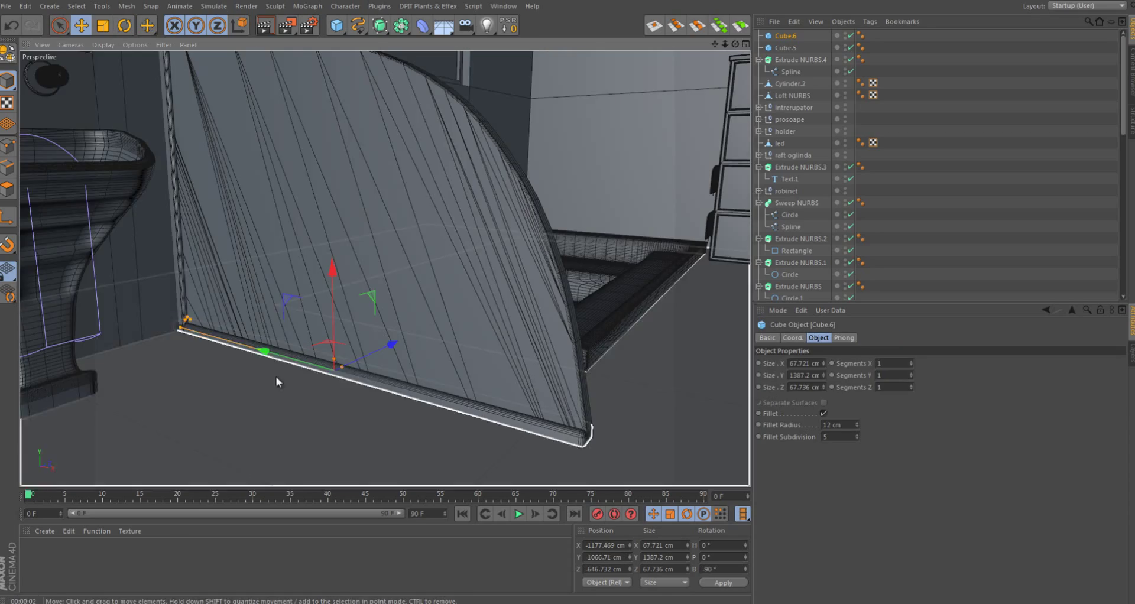
alt+drag(275, 377, 328, 61)
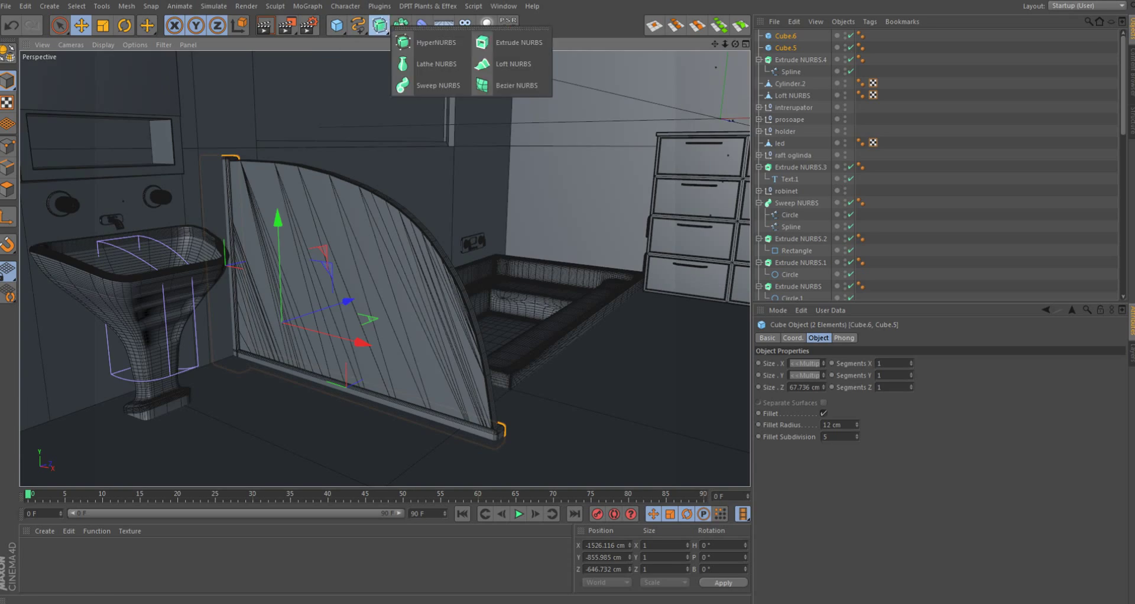
- Merge Cube.5 and Cube.6 under a Boole (A union B) and make it editable
drag(381, 25, 408, 58)
click(785, 47)
drag(786, 63, 787, 60)
scroll(283, 290, up, 4)
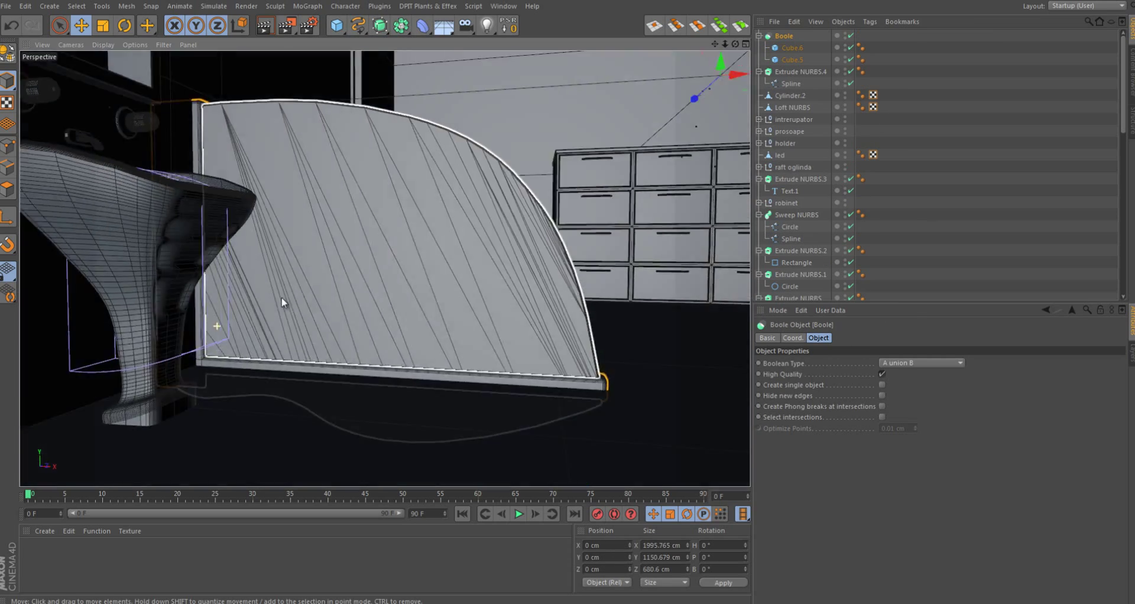
scroll(284, 290, up, 2)
right_click(782, 36)
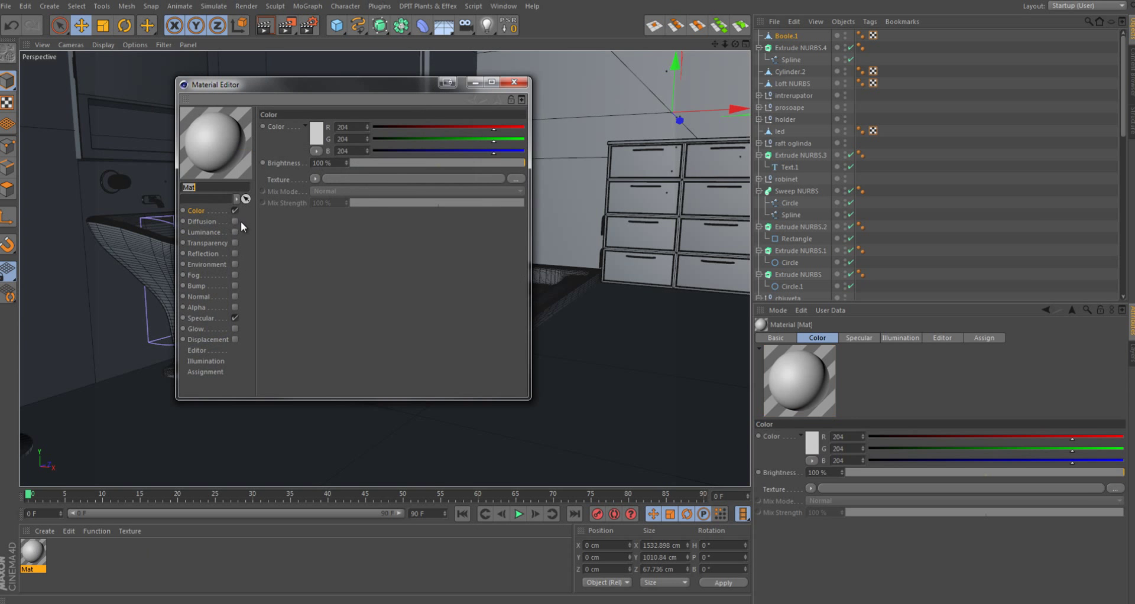
- Make material Mat transparent with colour off, apply it, and render a glass preview
click(235, 210)
click(235, 243)
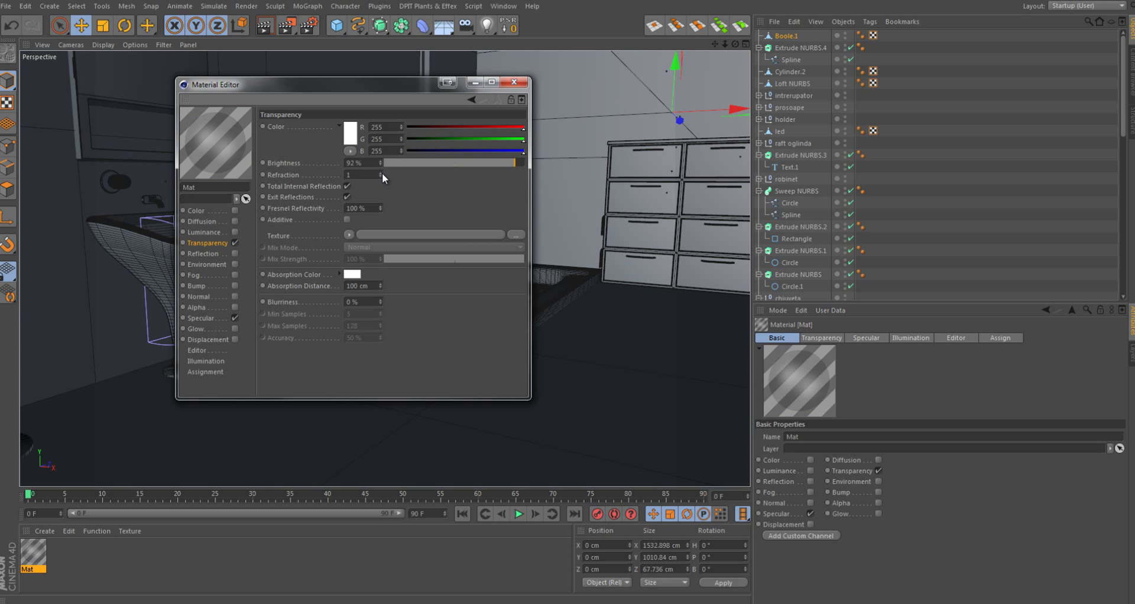
click(351, 134)
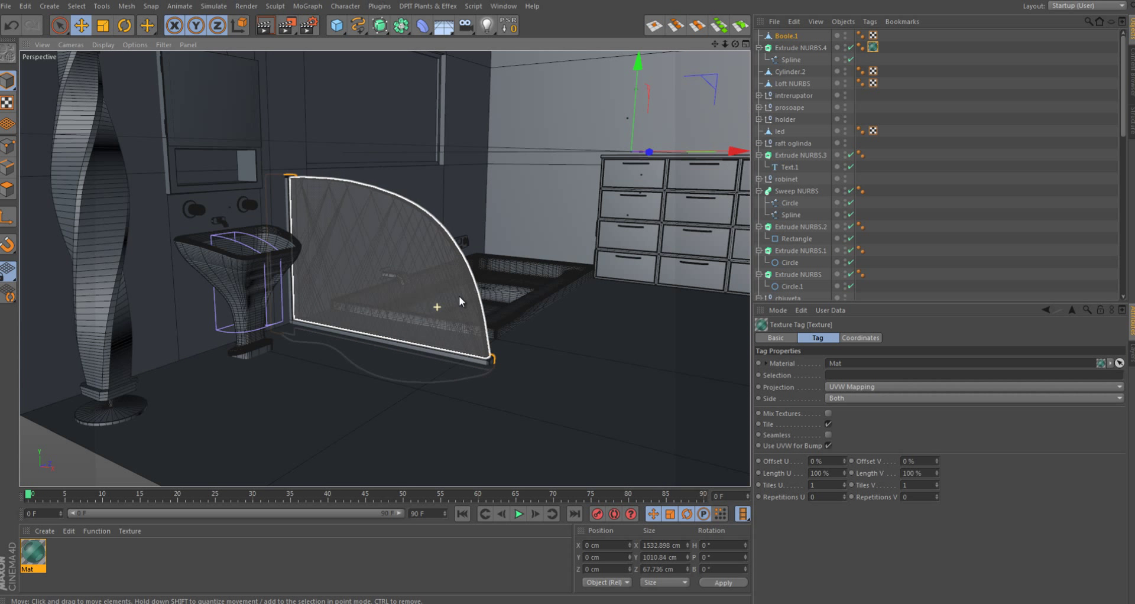
key(ctrl+r)
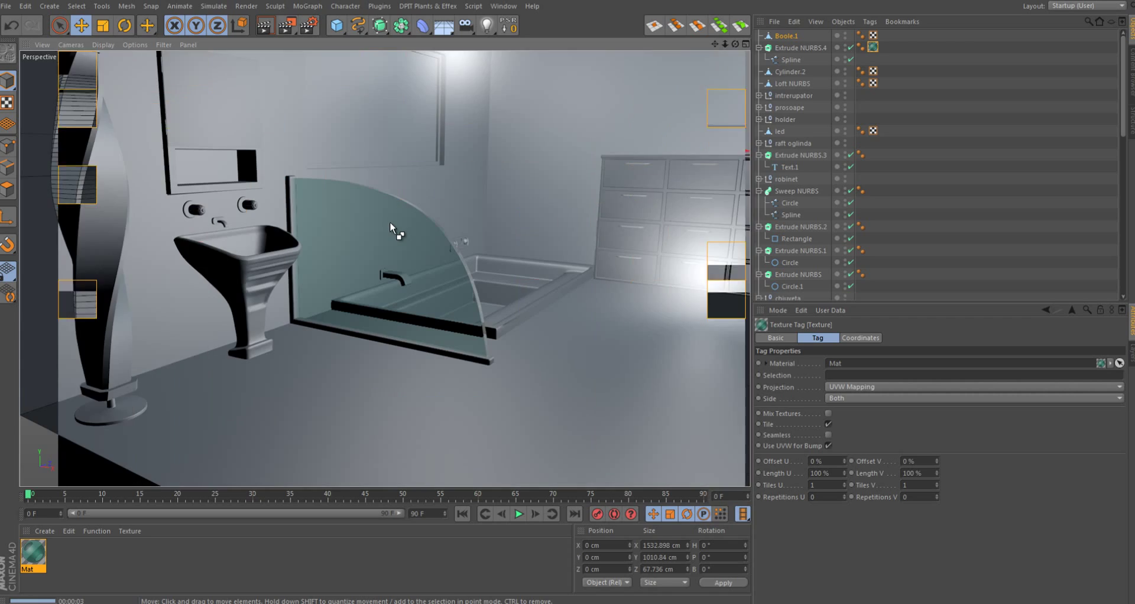
mouse_move(389, 221)
alt+right_down()
mouse_move(477, 322)
mouse_move(591, 388)
alt+right_up()
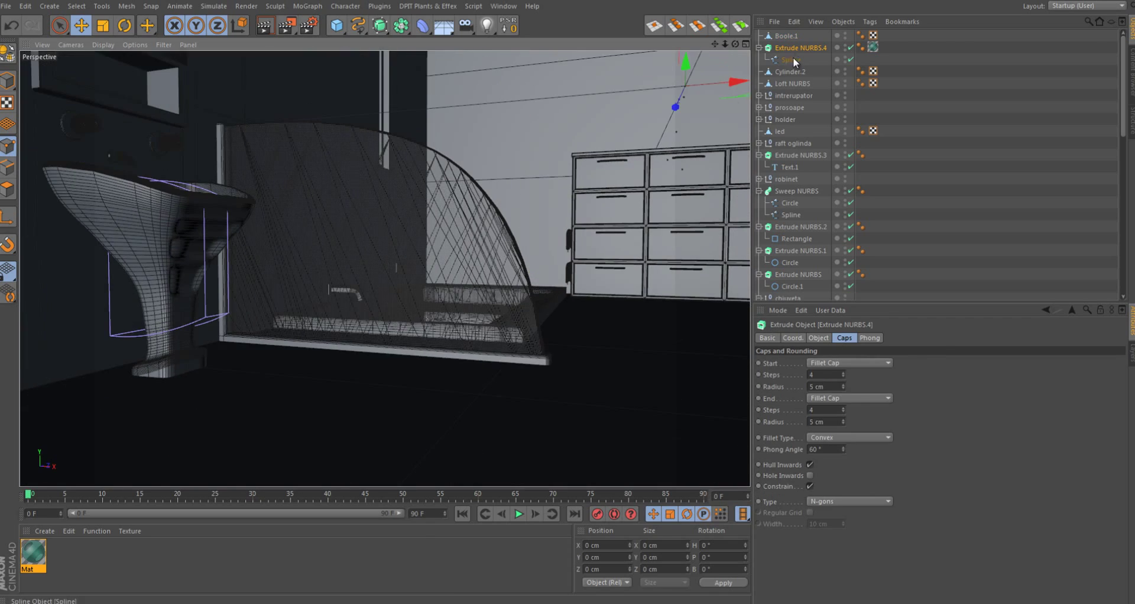
- Move the outline's end point onto the rail corner at X -291.375 cm, Y -1111.312 cm
mouse_move(591, 388)
alt+mouse_down()
mouse_move(580, 377)
mouse_move(660, 330)
alt+mouse_up()
key(9)
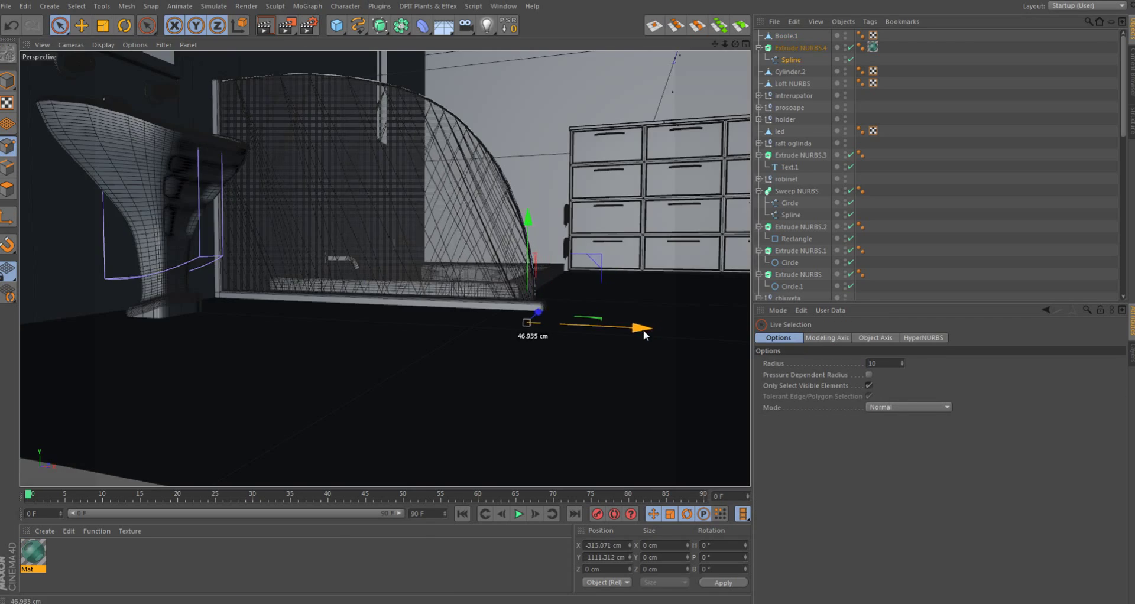
alt+right_drag(643, 330, 693, 394)
alt+drag(693, 393, 569, 147)
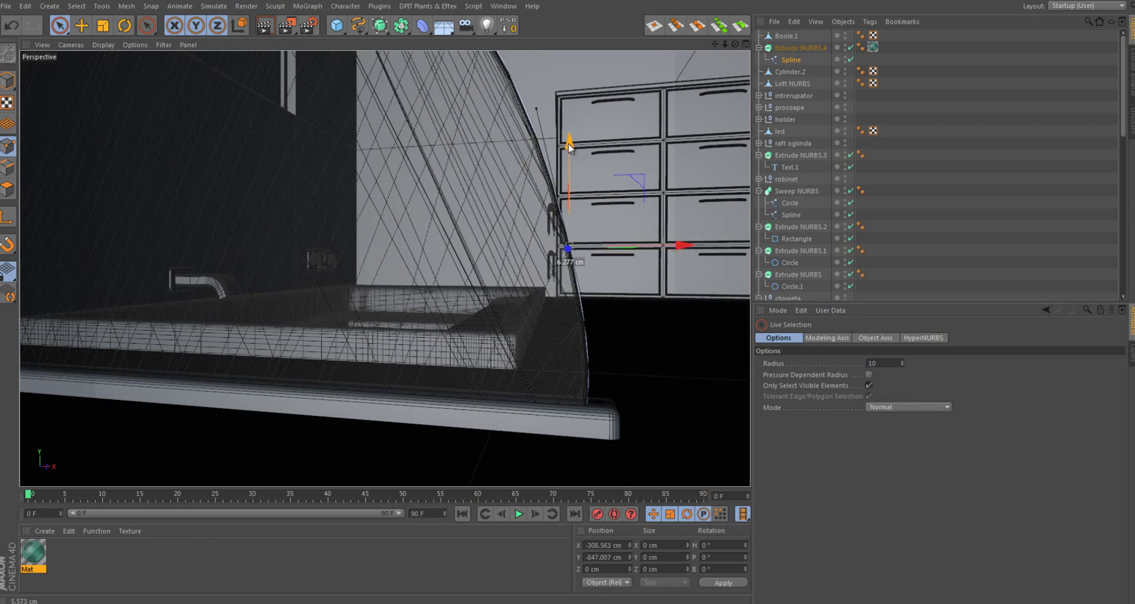
alt+right_drag(569, 146, 616, 391)
middle_drag(615, 391, 633, 403)
alt+drag(684, 424, 337, 216)
alt+right_drag(337, 216, 511, 330)
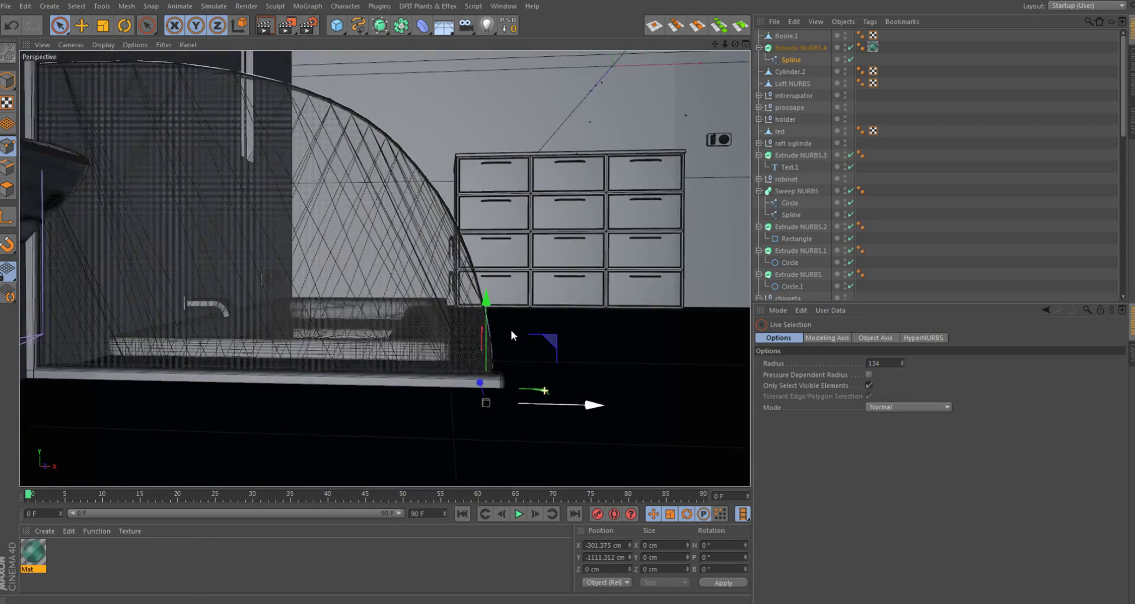
alt+drag(511, 330, 479, 192)
alt+drag(416, 163, 427, 98)
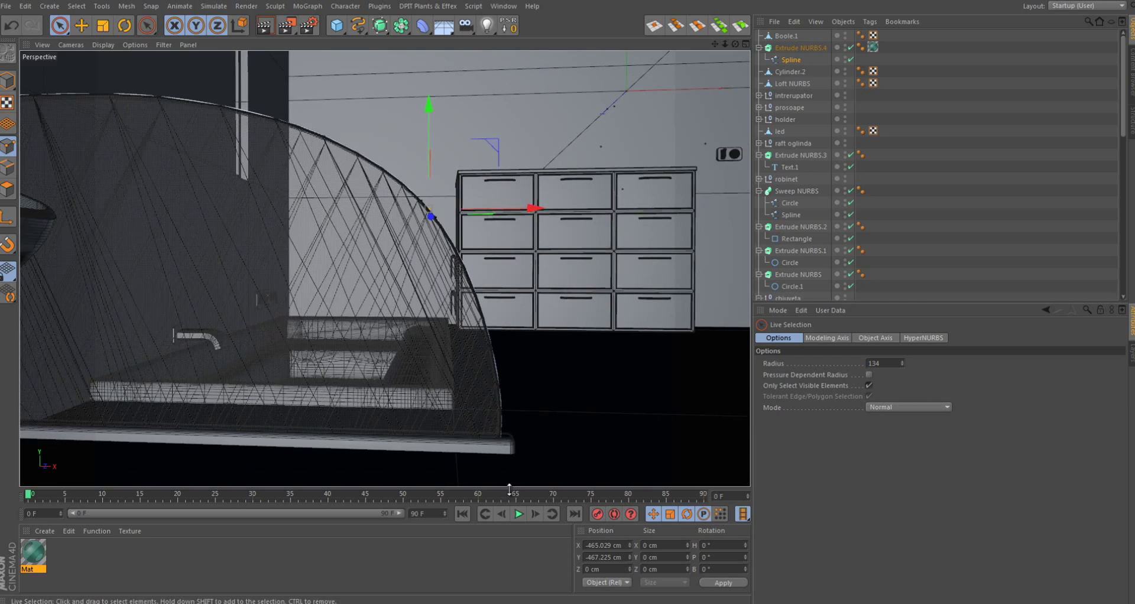
alt+right_drag(564, 382, 432, 378)
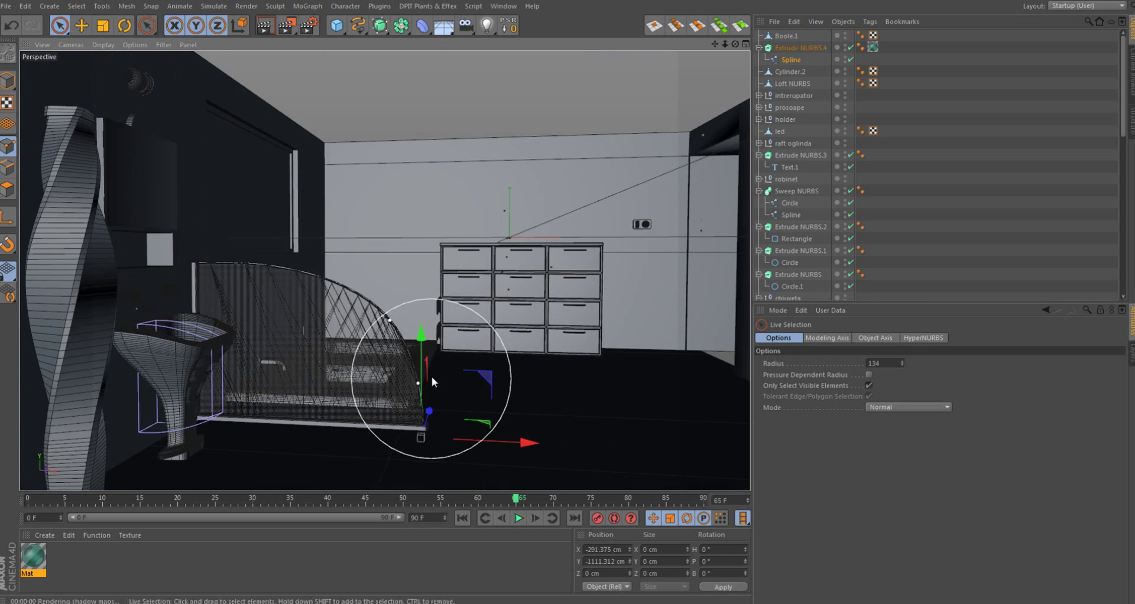